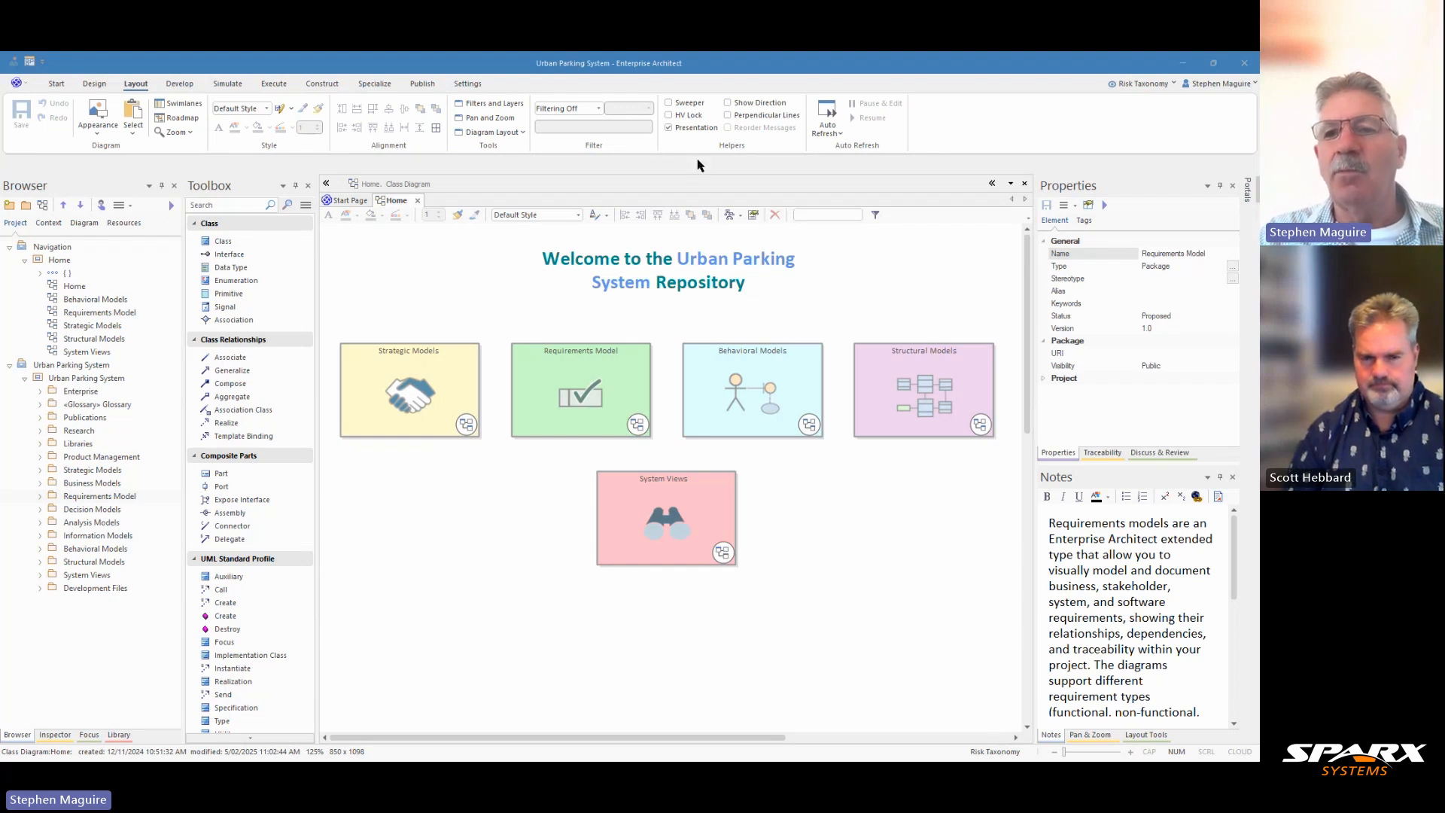
# Switch the modelling perspective to Enterprise Architecture's ArchiMate set
pyautogui.click(1173, 84)
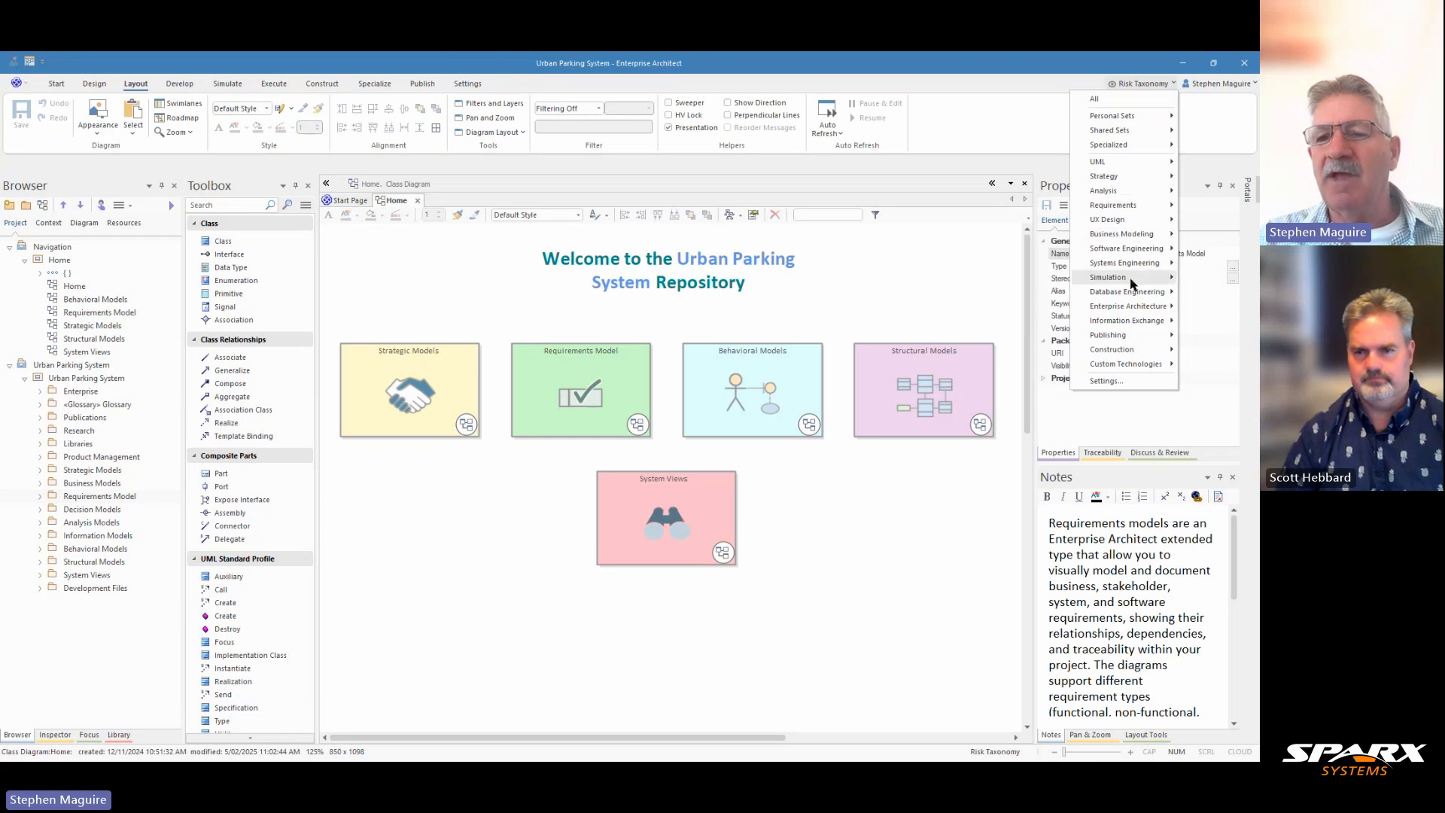
pyautogui.moveTo(1140, 310)
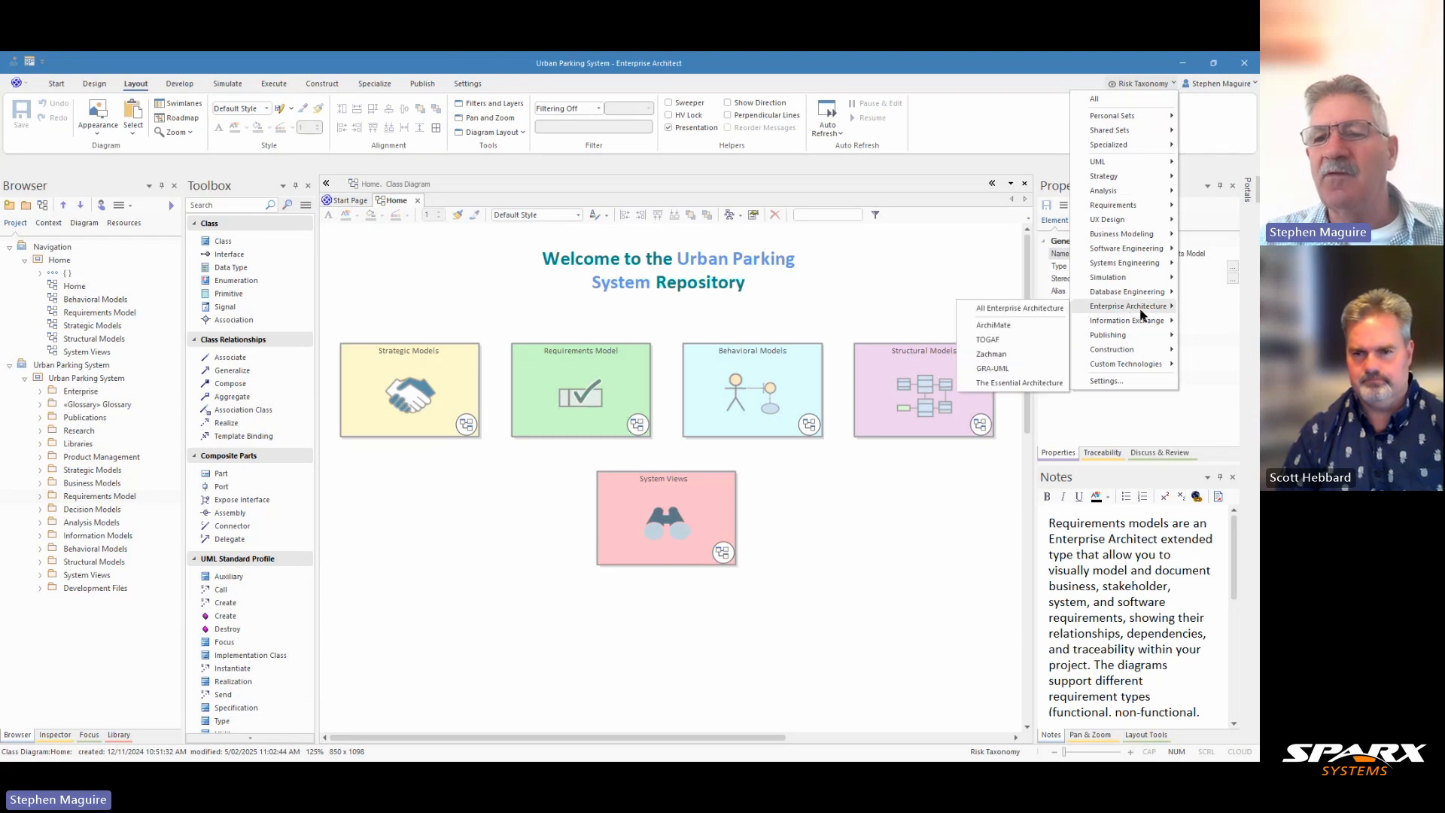
pyautogui.click(1019, 328)
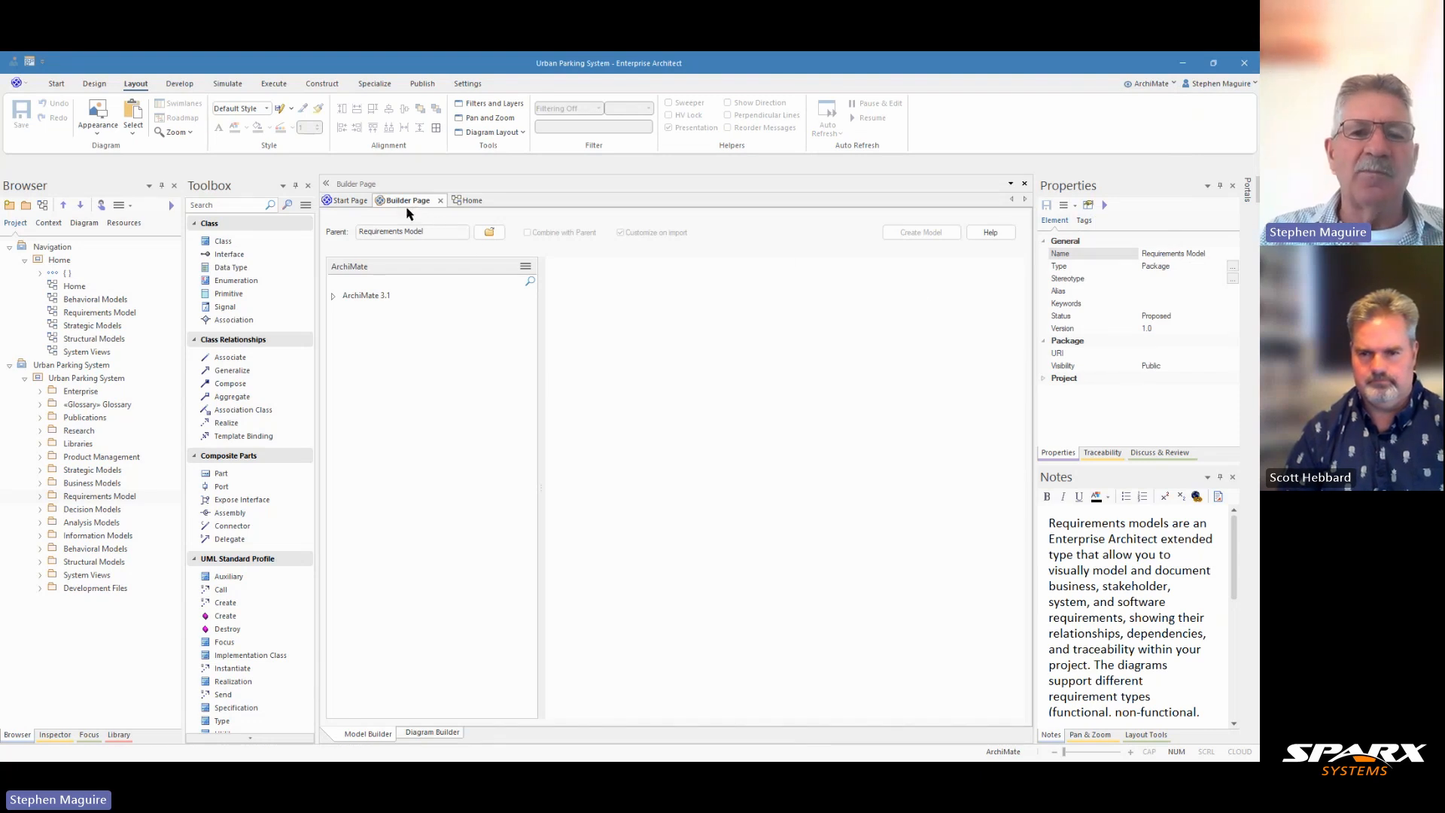
# Browse the ArchiMate 3.1 Strategy Viewpoints and read through the Value Stream Viewpoint pattern description
pyautogui.click(333, 296)
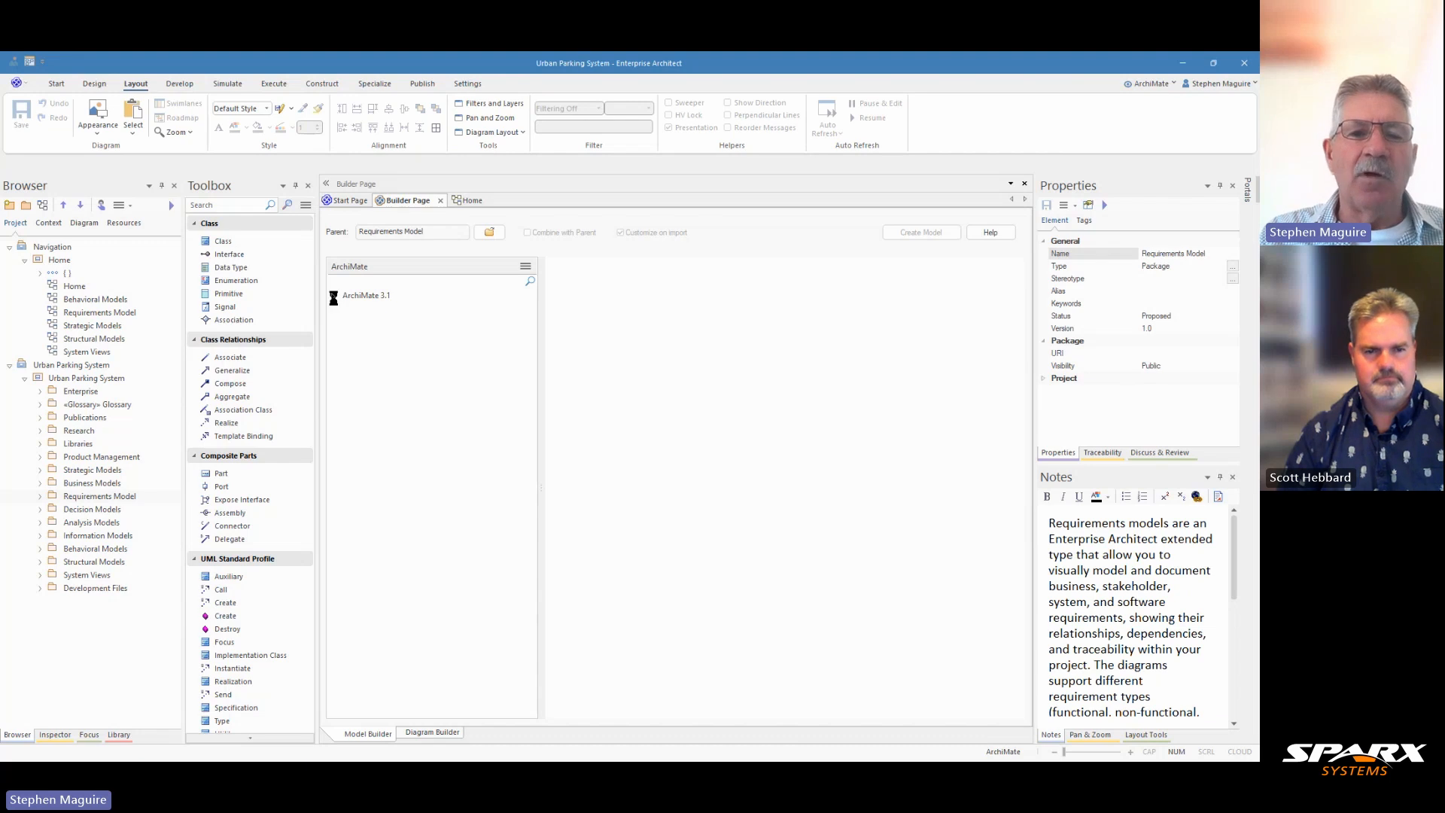
pyautogui.click(347, 310)
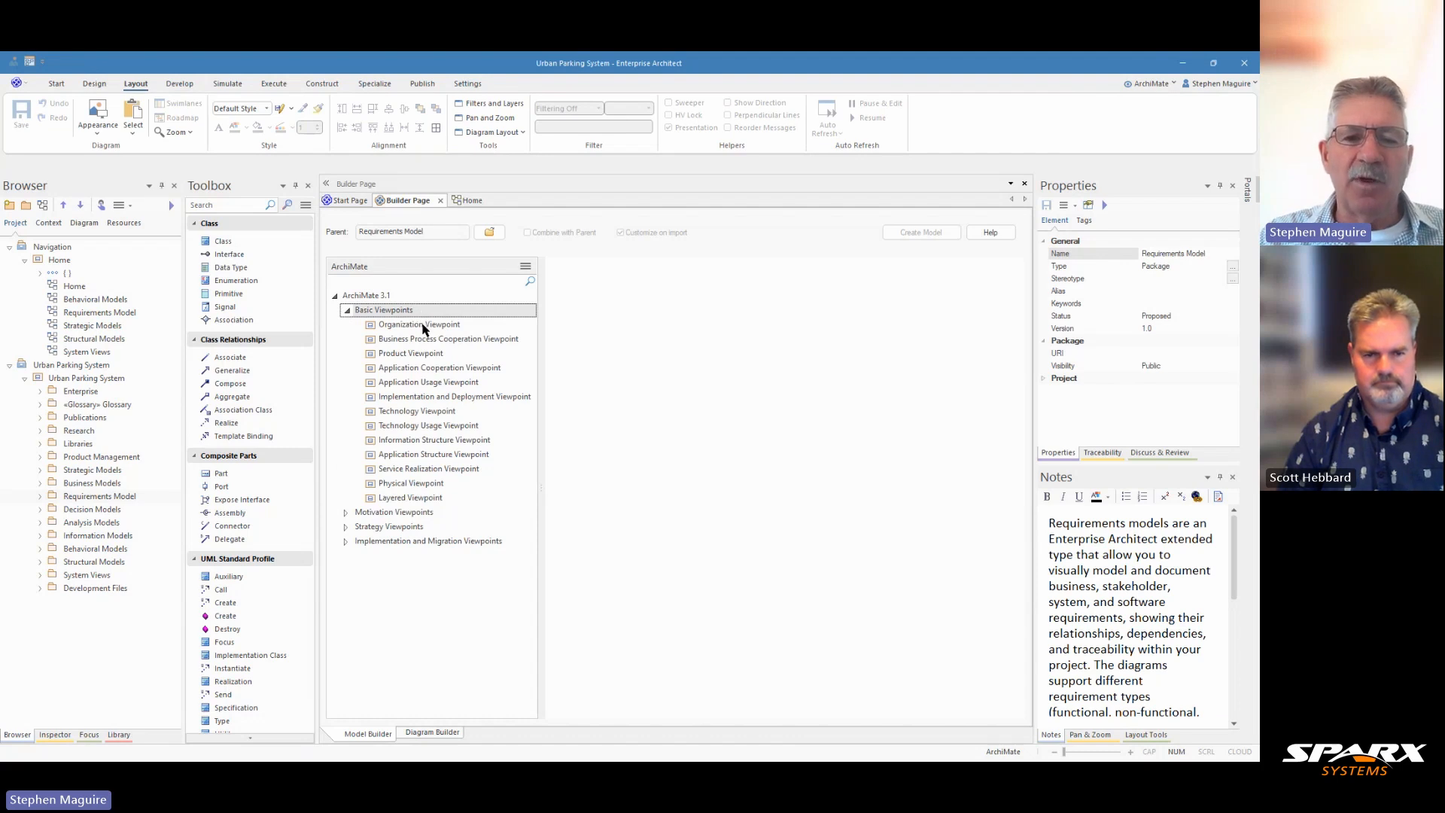
pyautogui.click(346, 526)
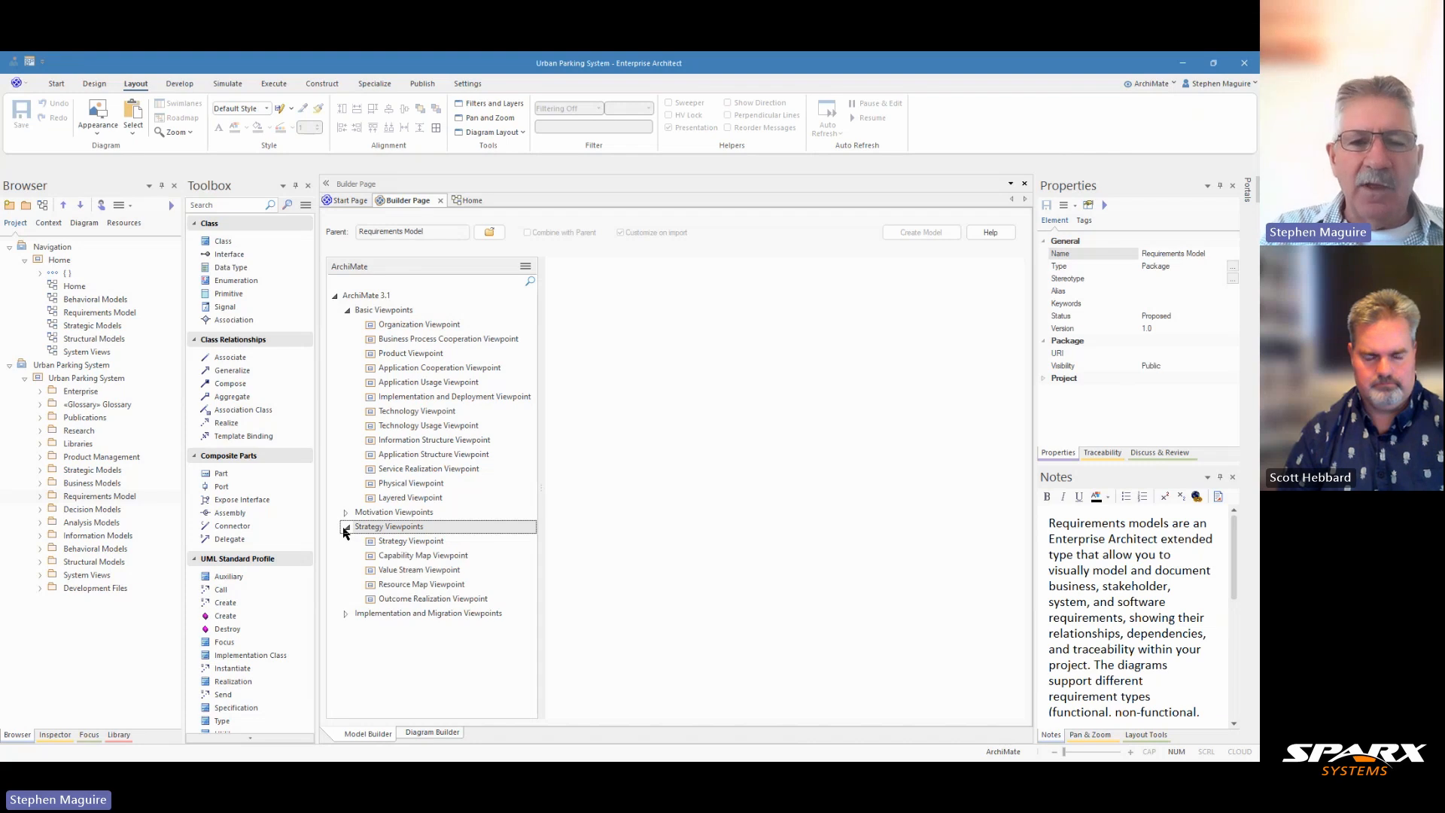
pyautogui.click(431, 572)
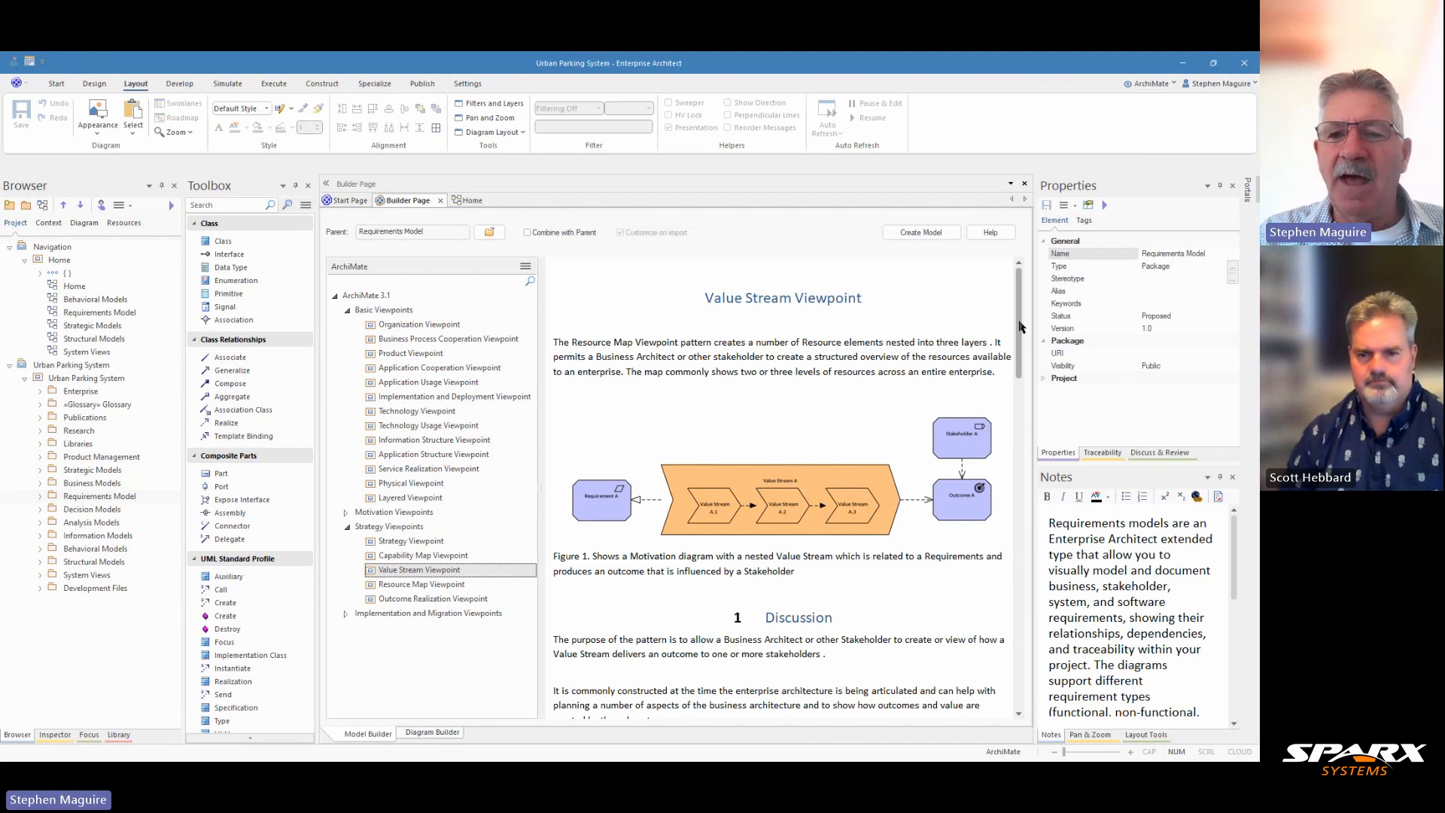
pyautogui.moveTo(1021, 325); pyautogui.dragTo(1021, 395)
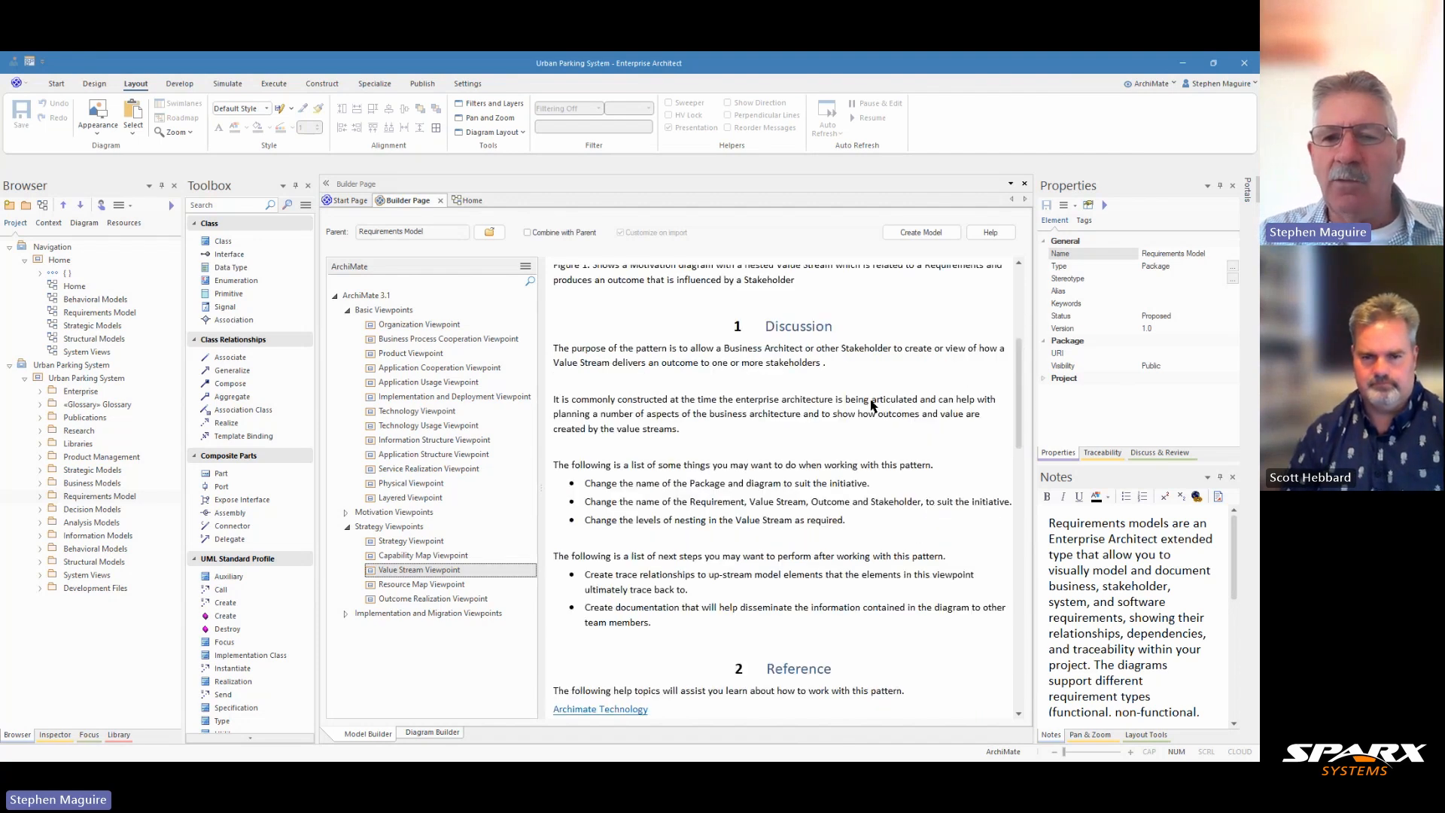
pyautogui.scroll(-10, 873, 405)
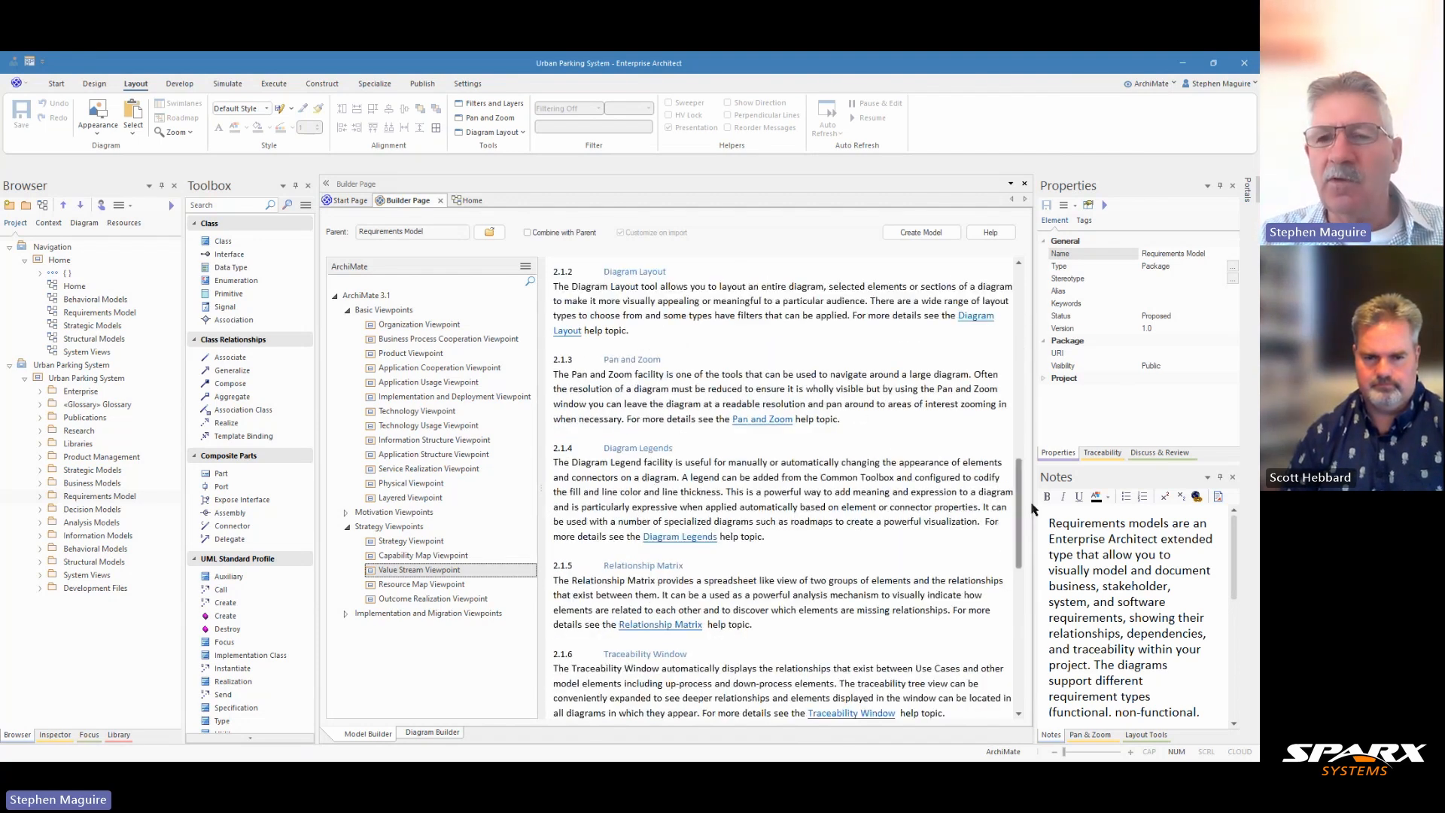
pyautogui.moveTo(1020, 509); pyautogui.dragTo(1020, 317)
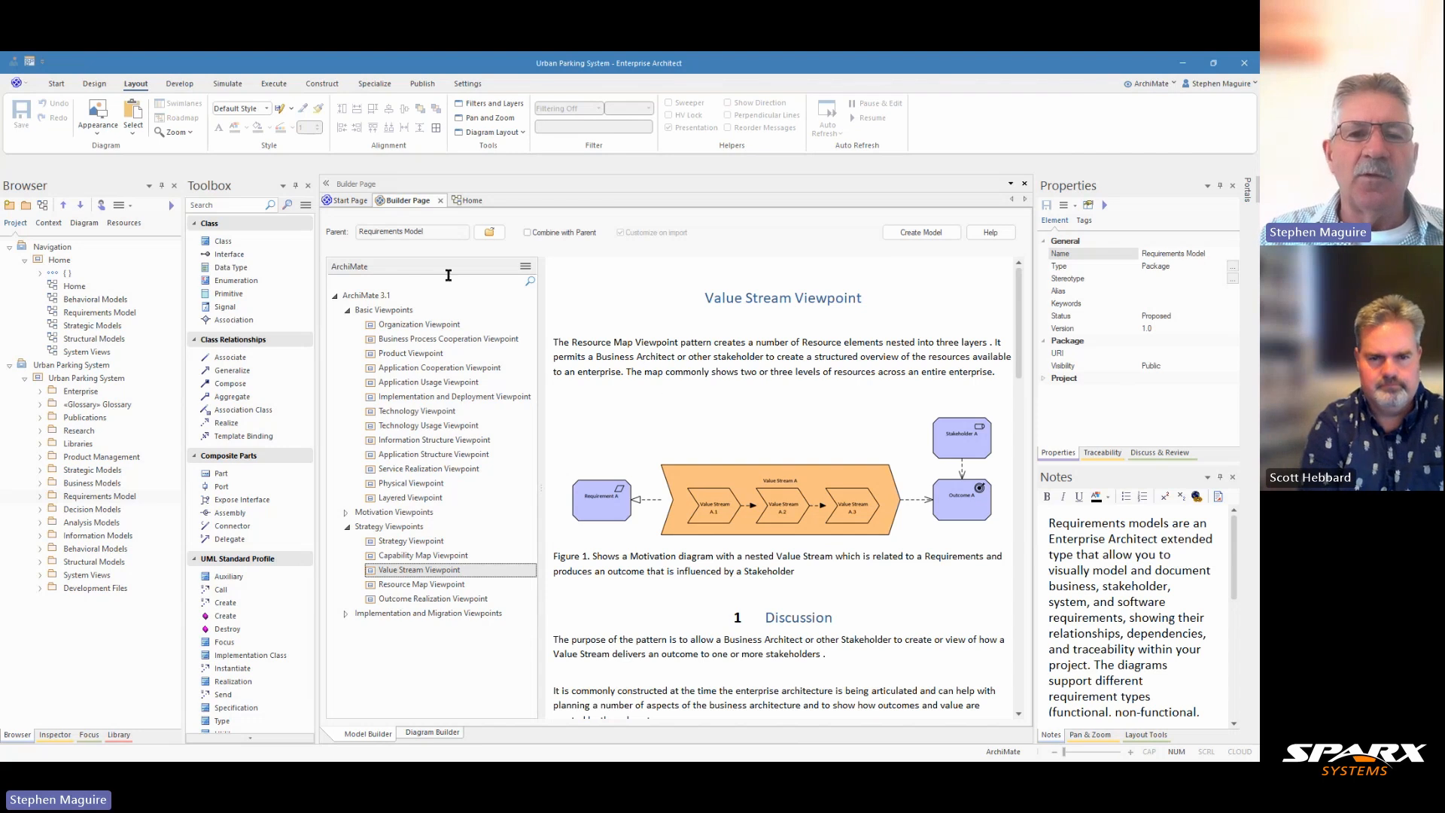
# Return to the Home diagram, widen the Browser and explore the Enterprise Architecture package hierarchy
pyautogui.click(440, 200)
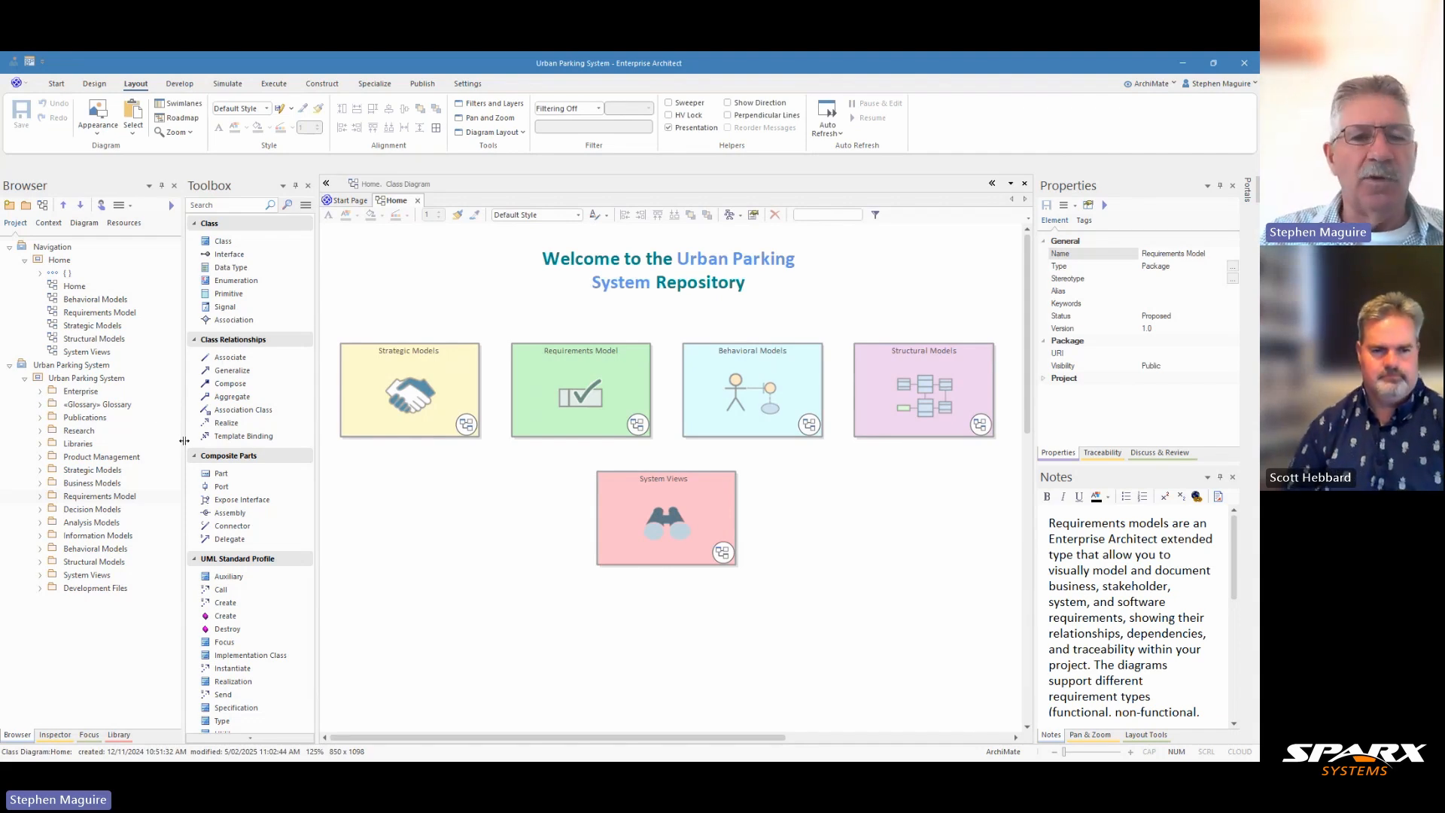
pyautogui.moveTo(184, 443); pyautogui.dragTo(271, 437)
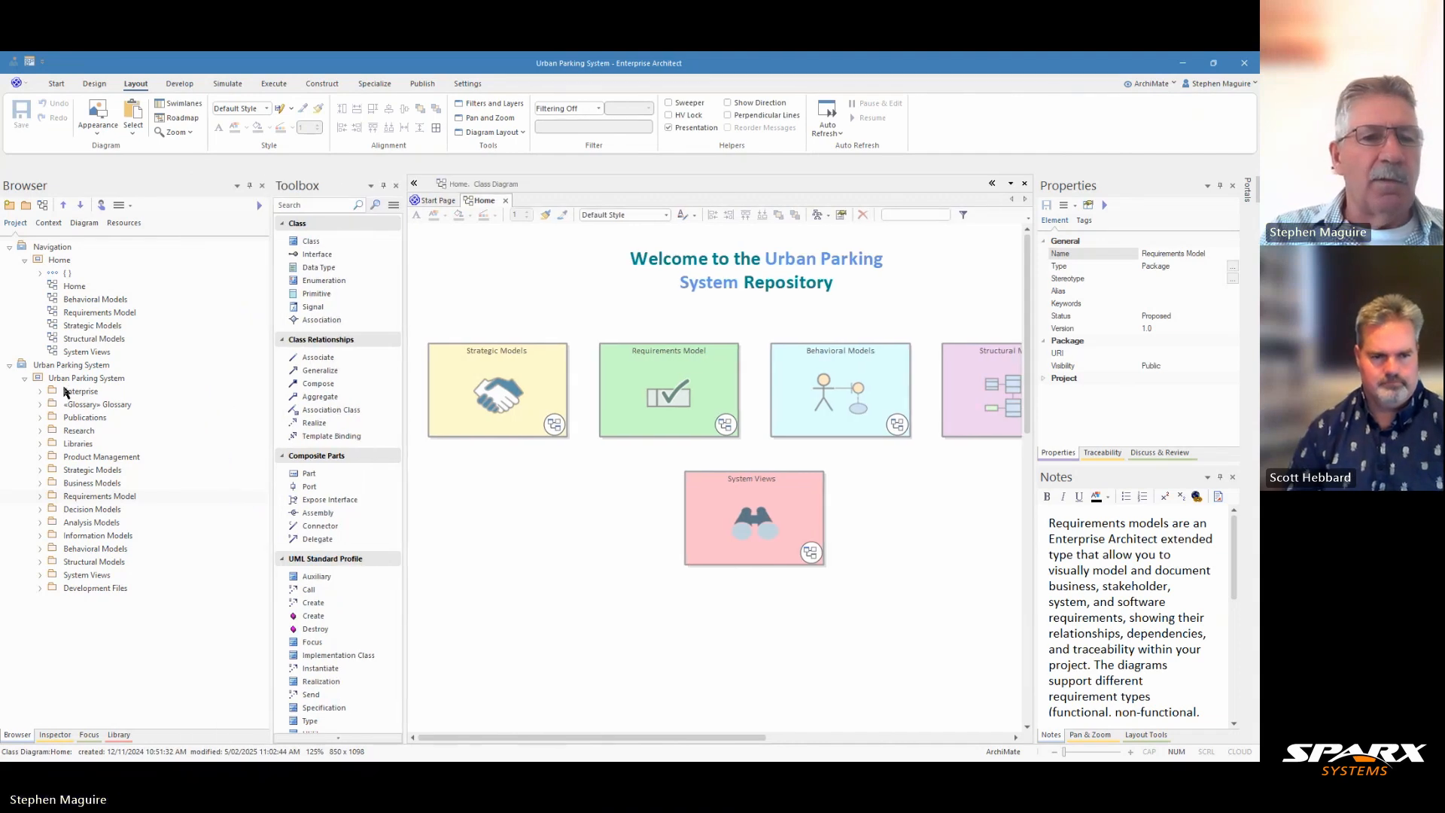
pyautogui.click(39, 391)
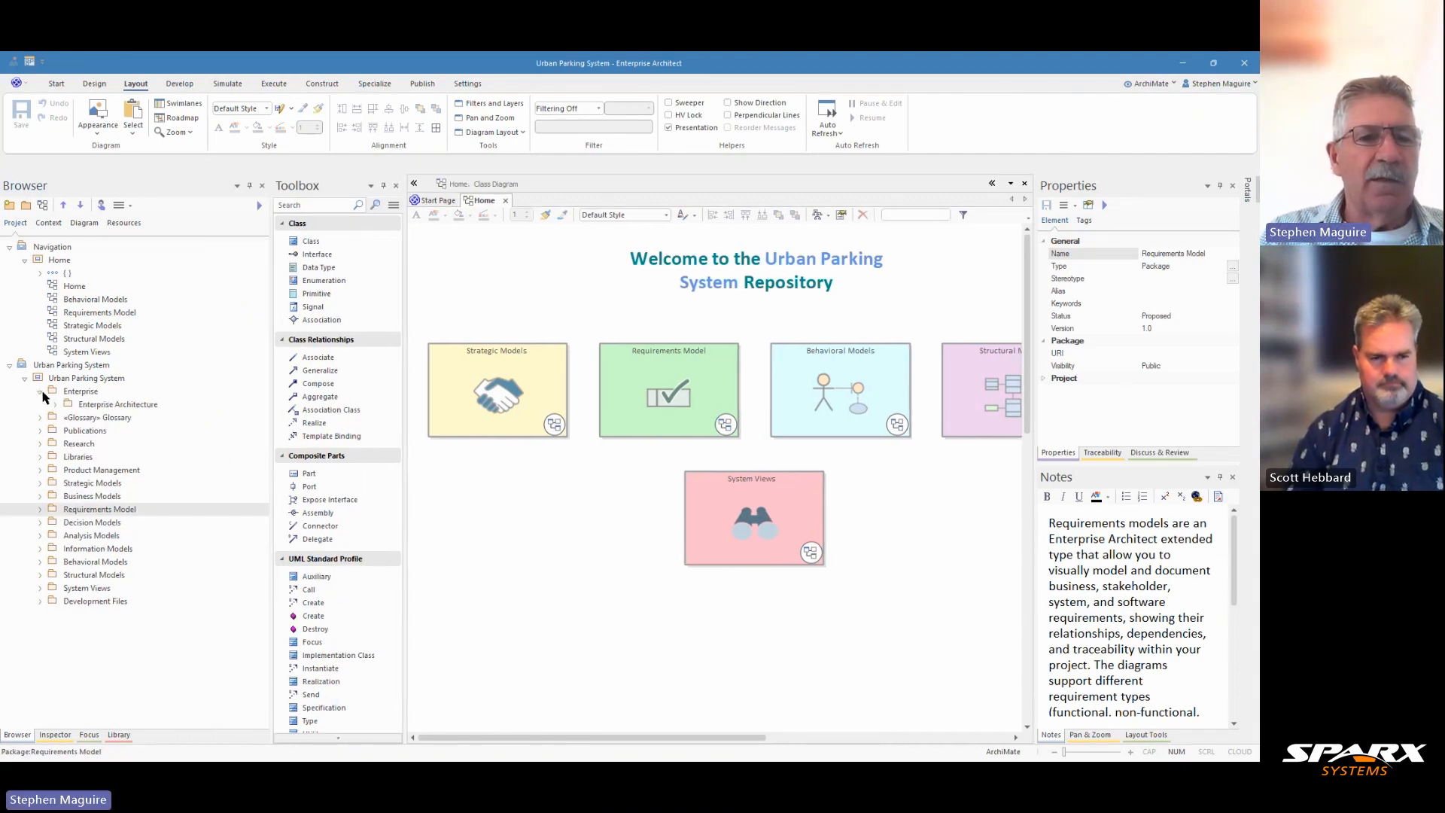
pyautogui.click(55, 405)
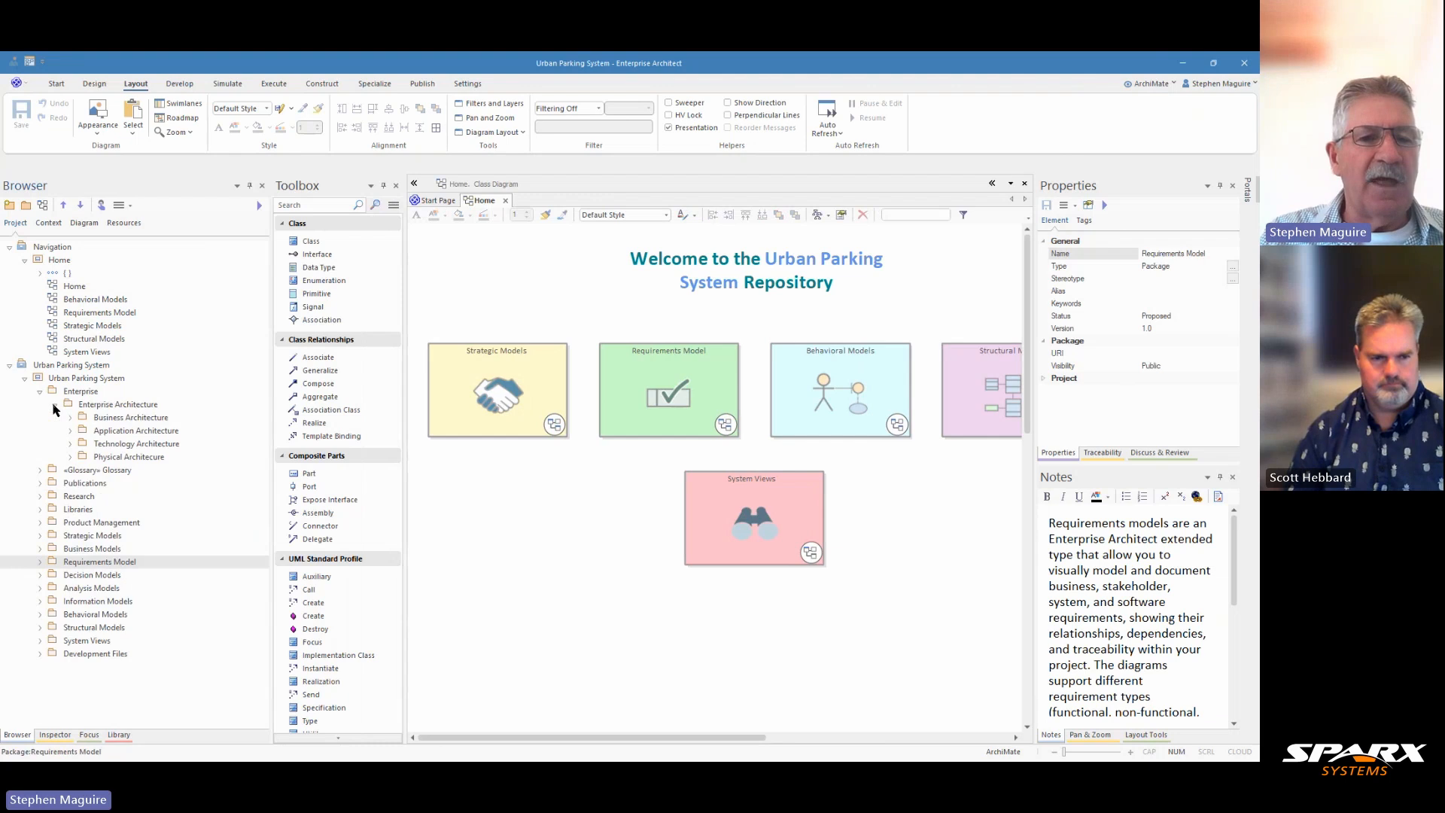
pyautogui.click(70, 419)
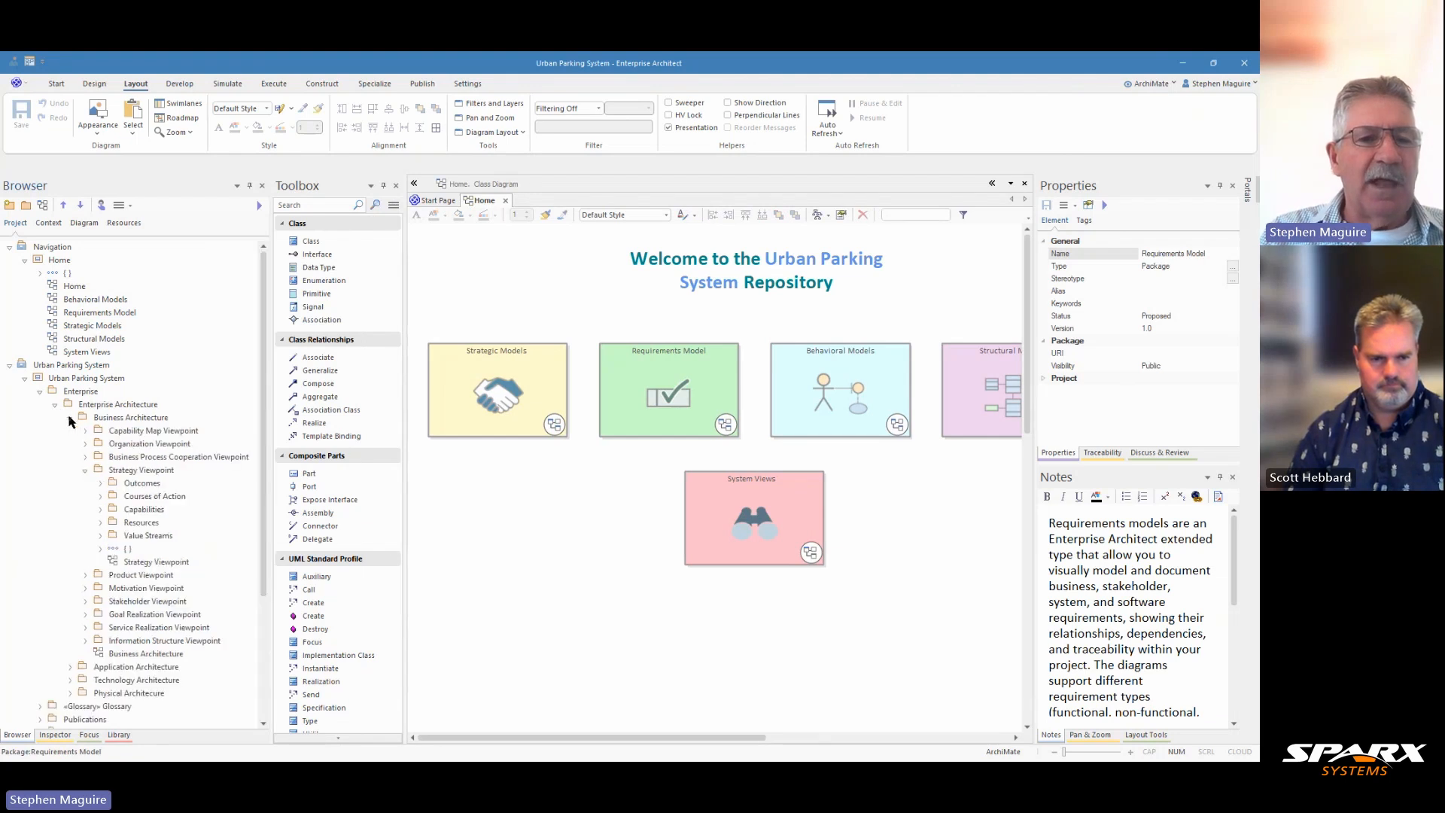
pyautogui.click(84, 471)
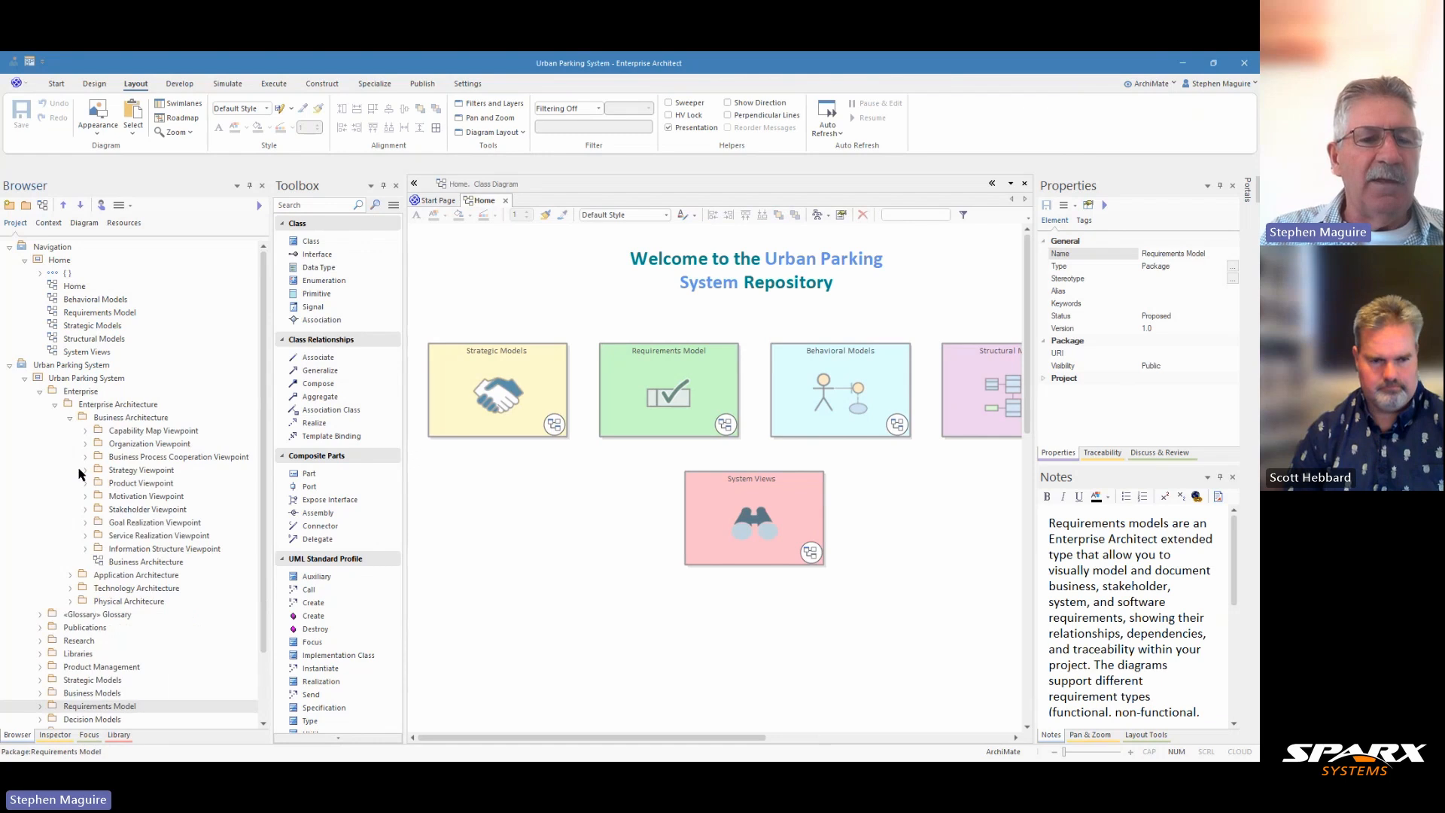
# Create a new package named Value Stream Viewpoint inside the Business Architecture package
pyautogui.click(124, 418)
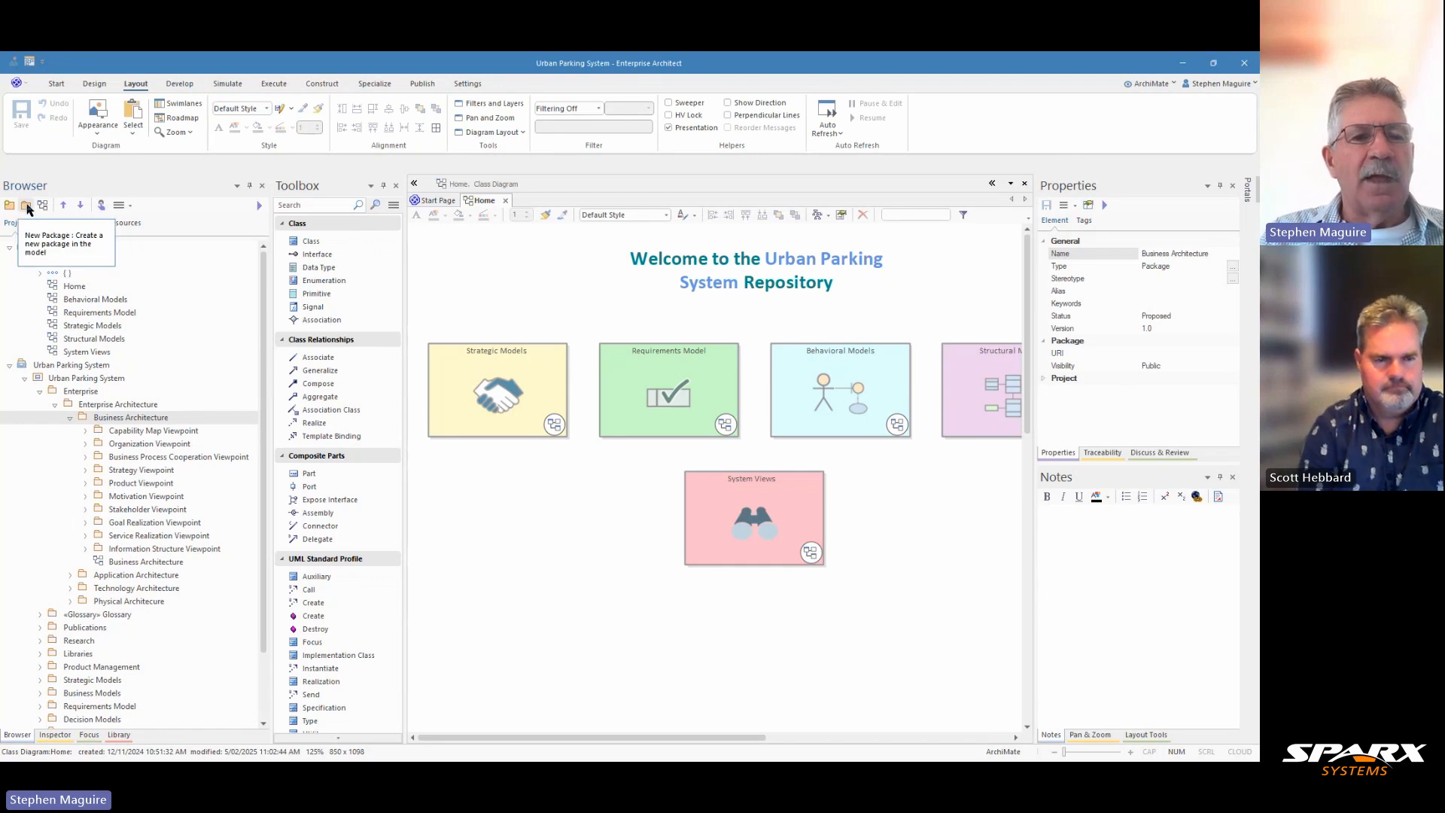
pyautogui.click(27, 206)
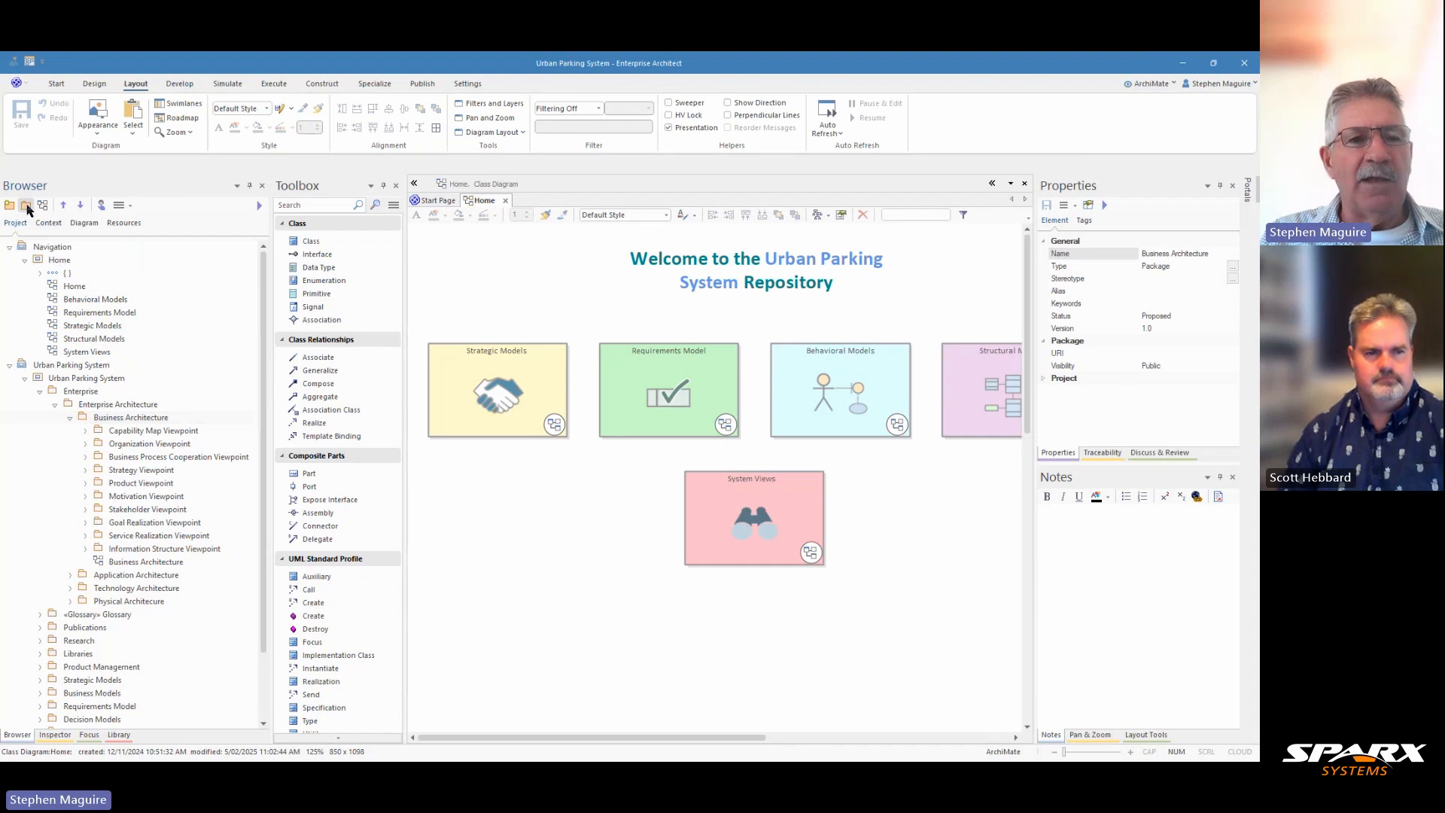
pyautogui.write('V')
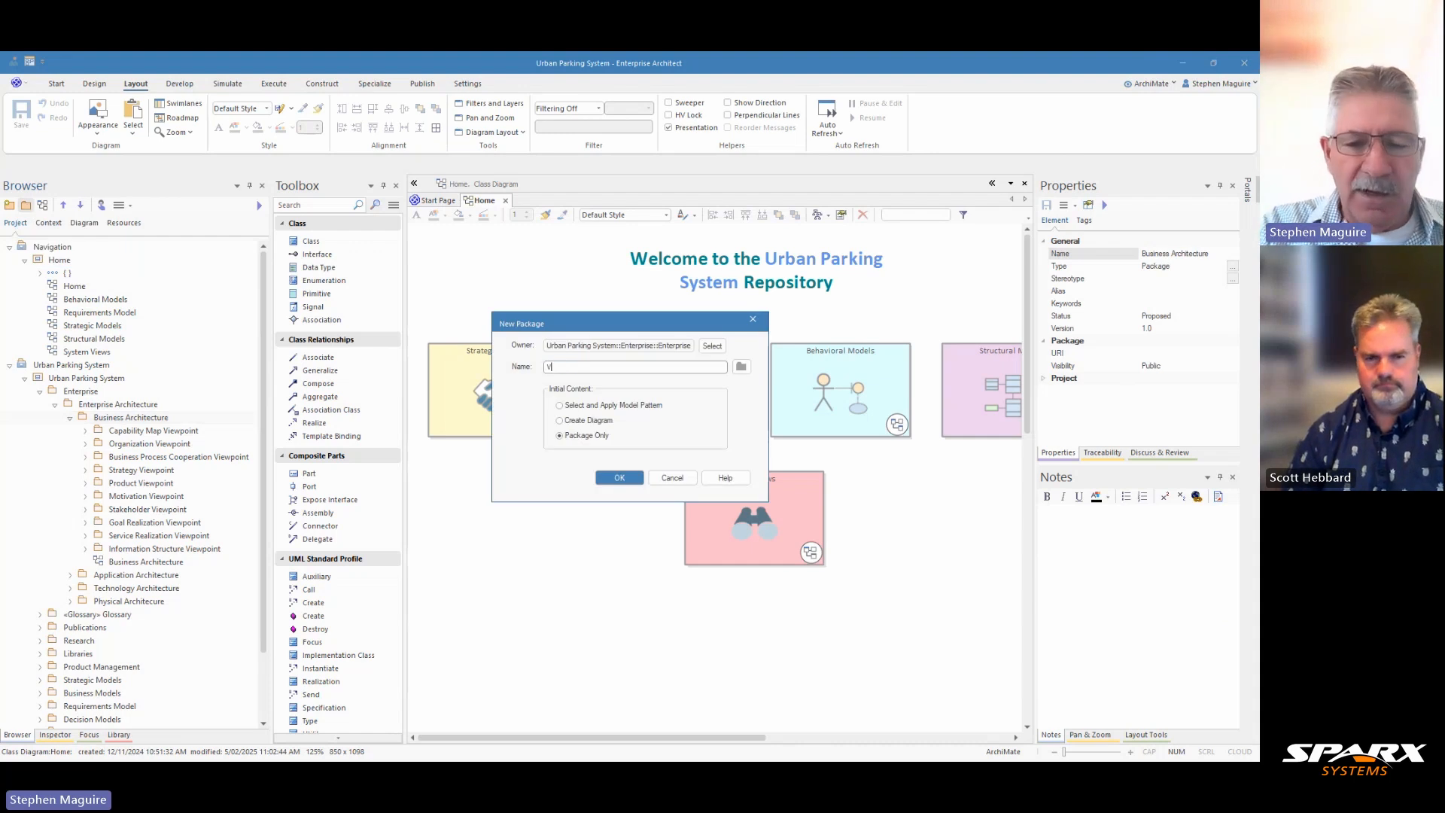
pyautogui.write('alue Stream ')
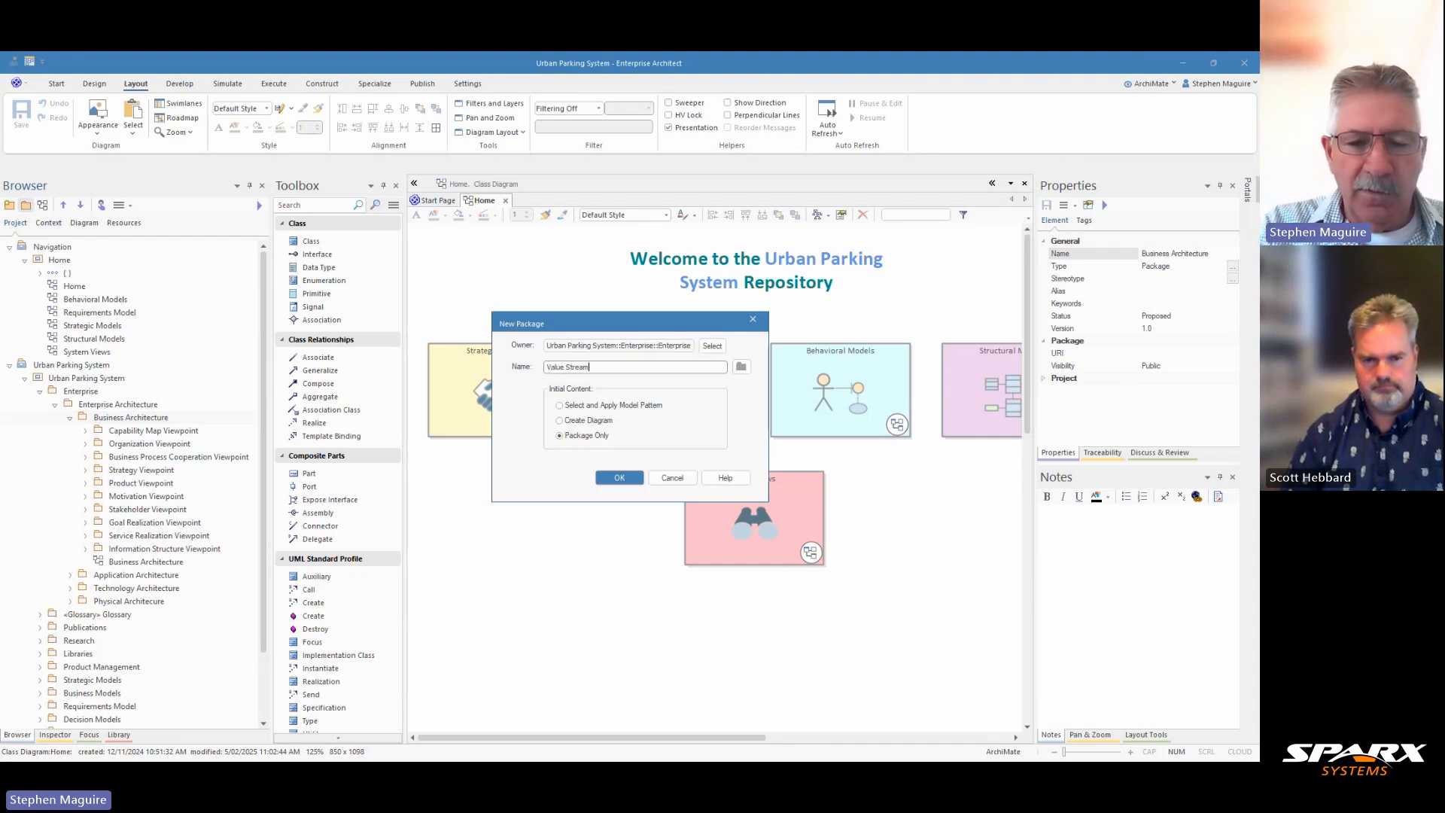
pyautogui.write('Vie')
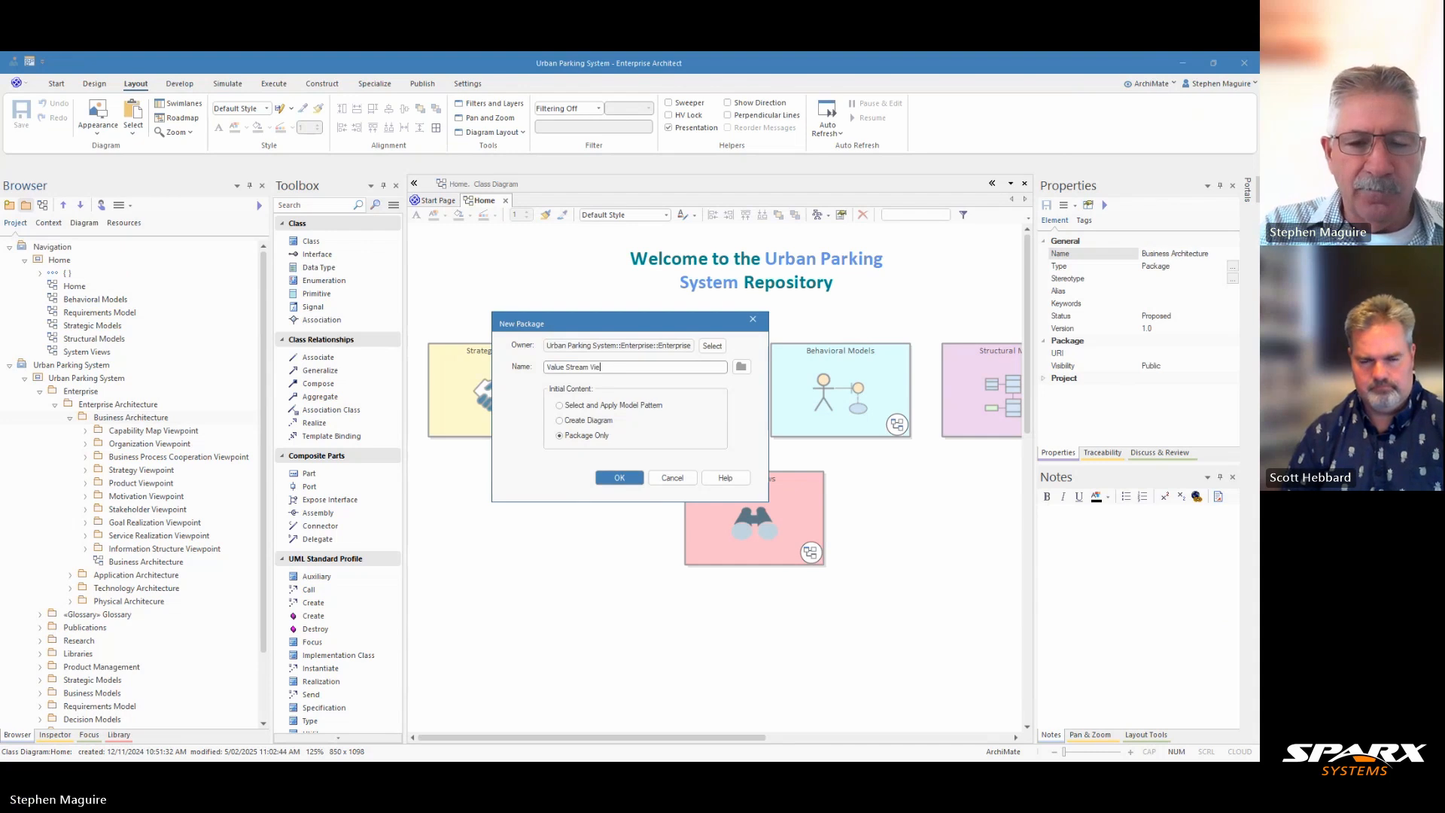
pyautogui.write('wpoint')
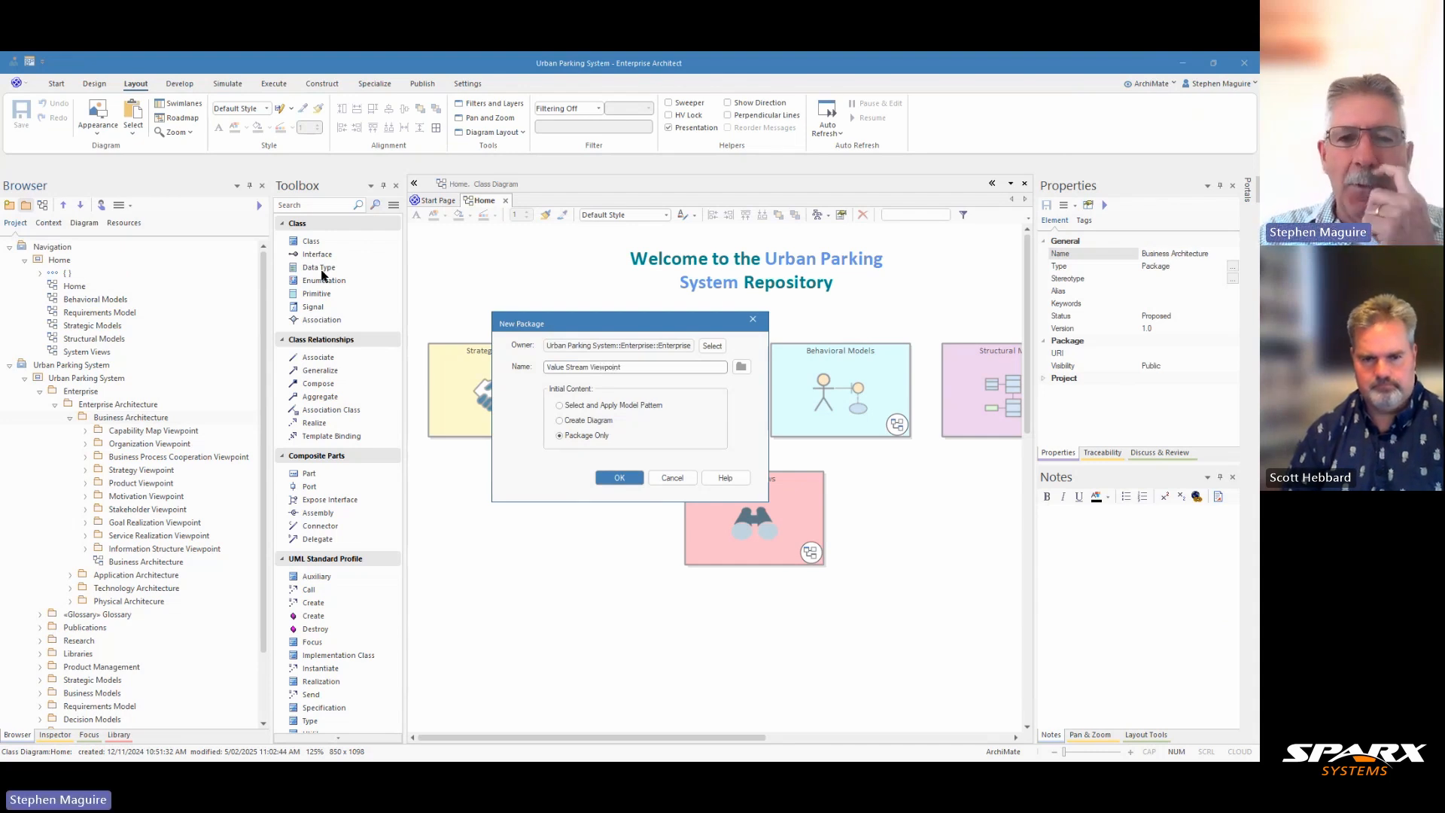
pyautogui.click(621, 478)
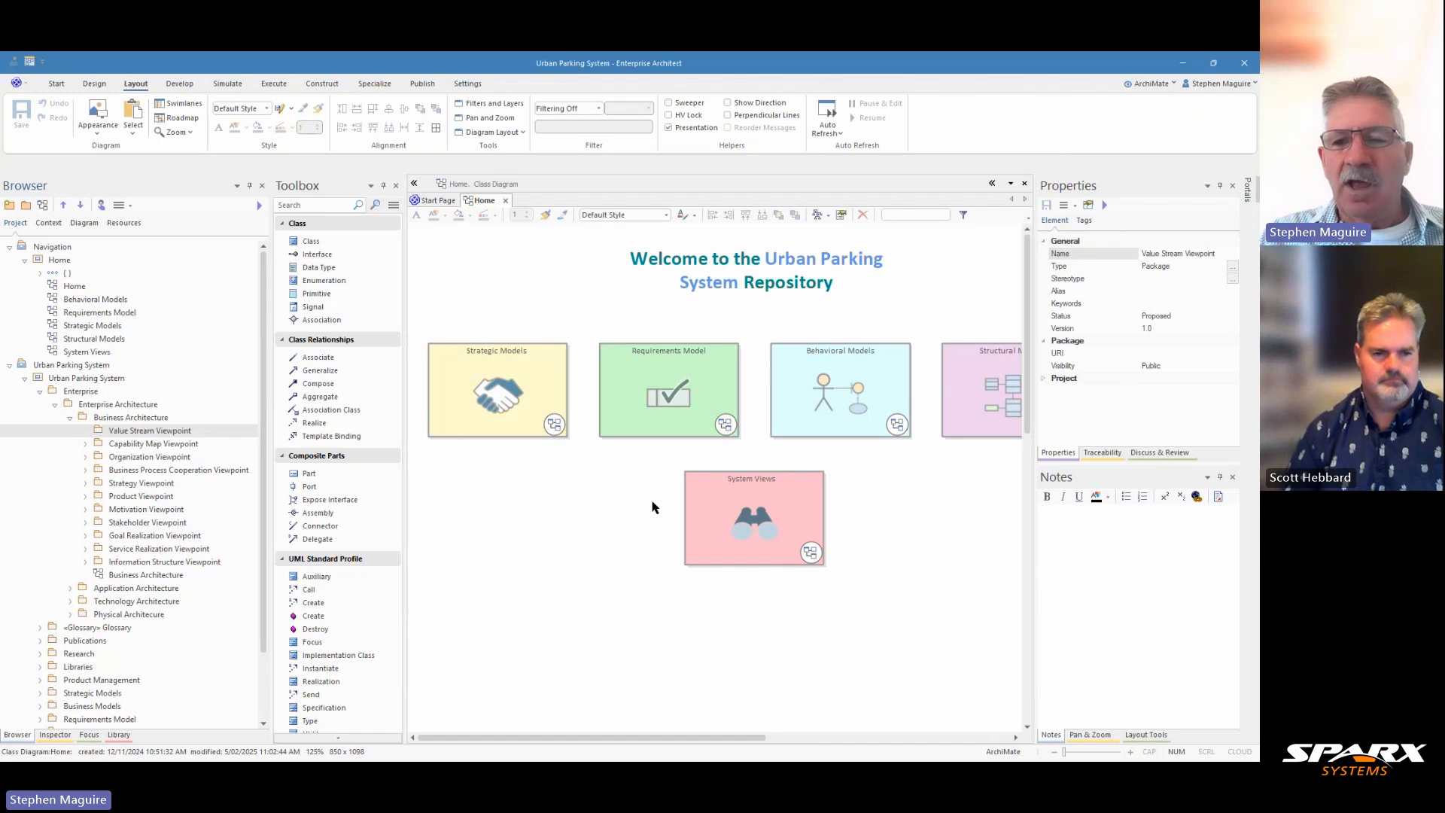
# Paste the value stream viewpoint description into the new package's notes
pyautogui.click(1049, 522)
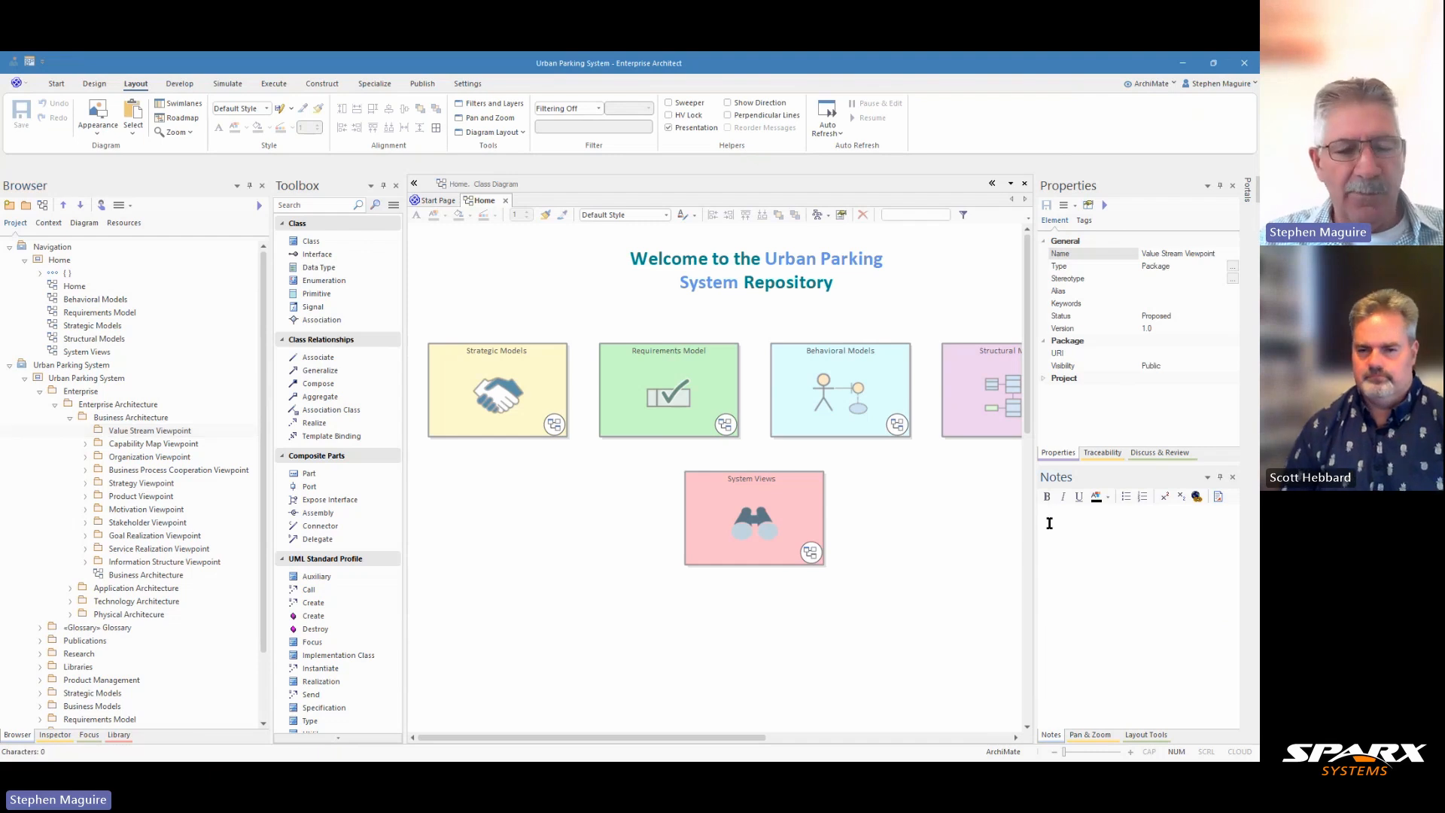
pyautogui.write('The value stream viewpoint allows the Business Architect to create a structured overview of a value stream, the capabilities supporting the stages in that value stream, the value created, and the stakeholders involved. (from the ArchiMate 3.2 Specification)')
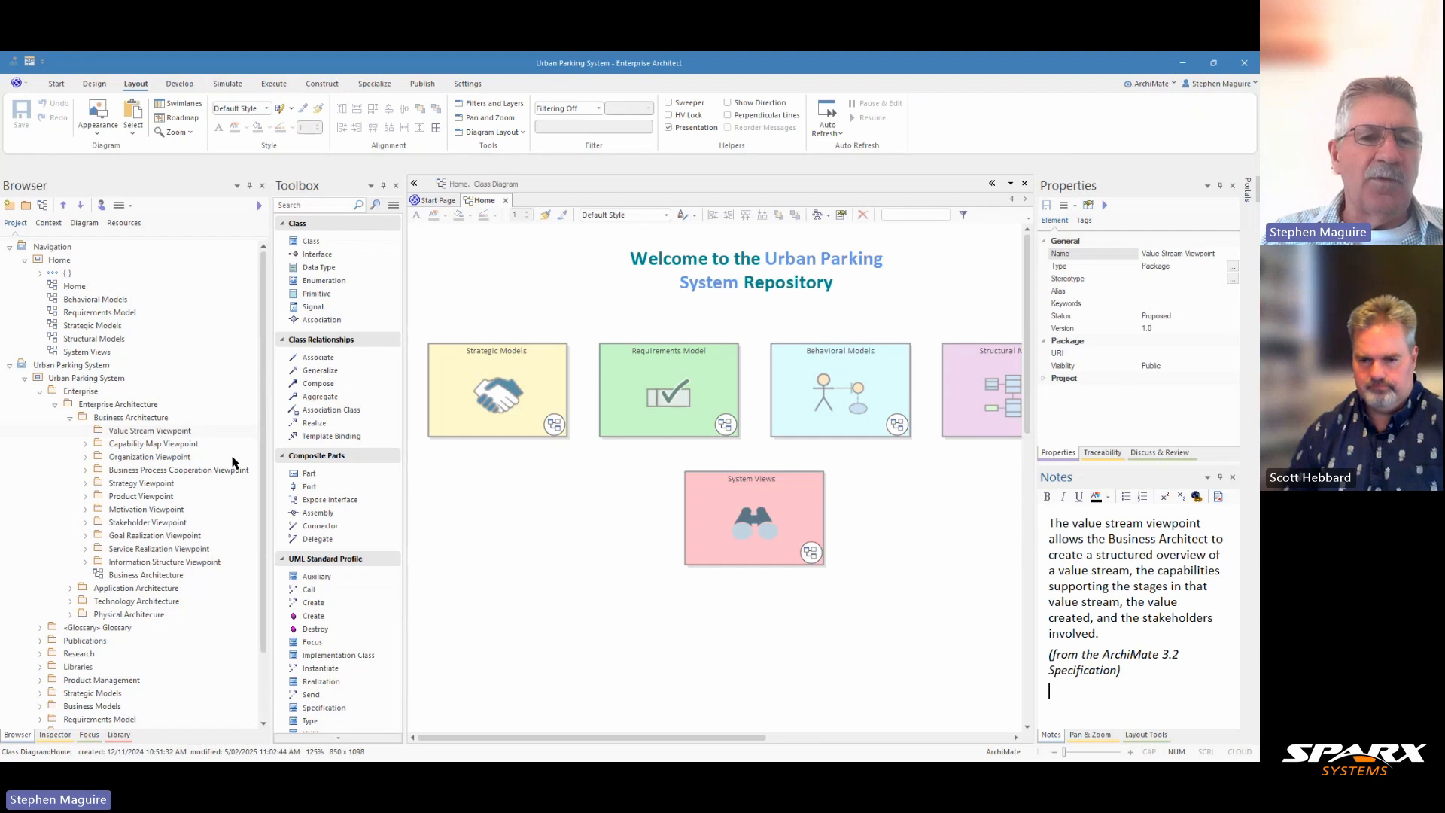
# Create a Value Stream Viewpoint diagram of type ArchiMate 3 Strategic::Value Stream in the new package
pyautogui.click(148, 431)
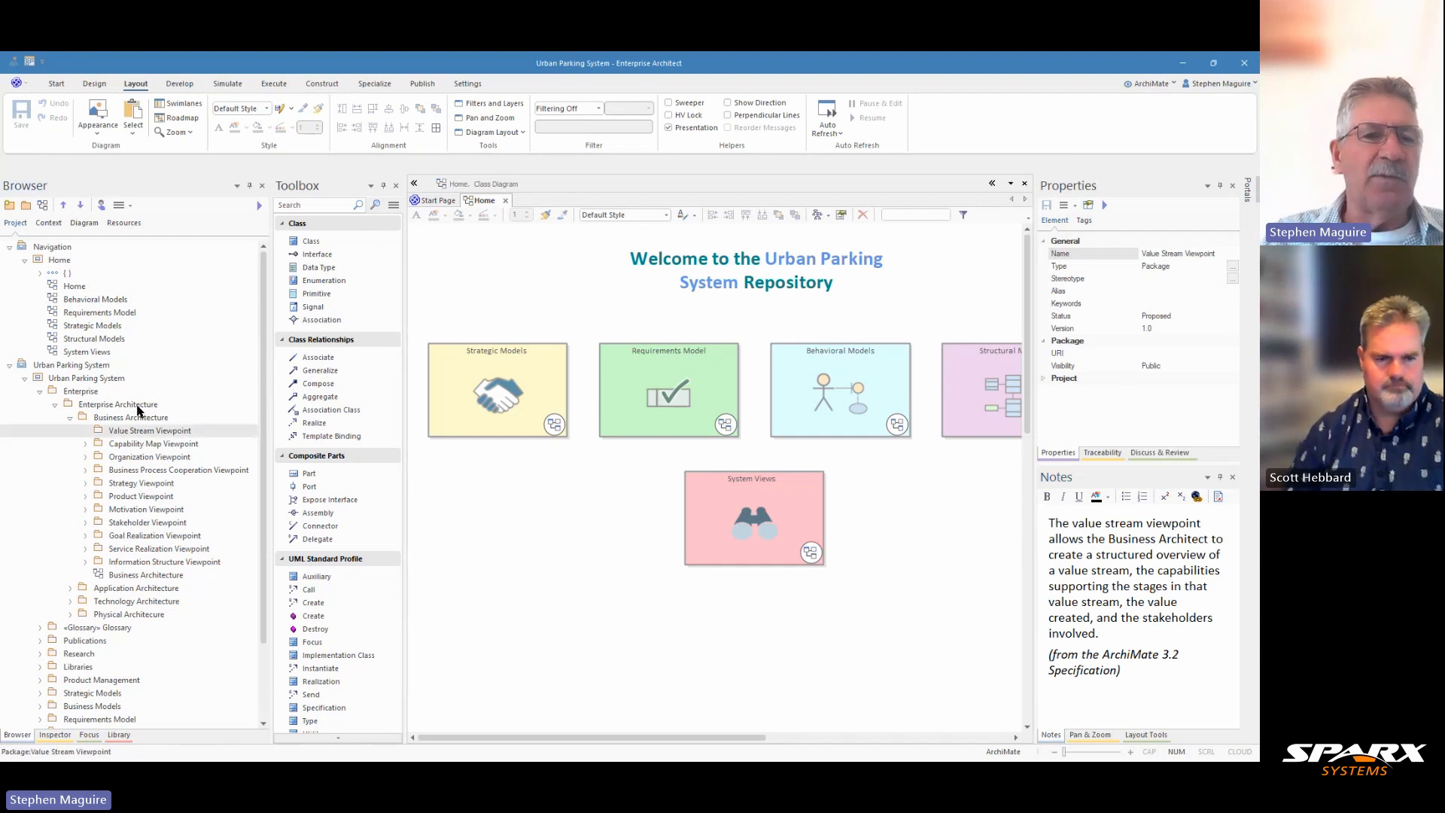
pyautogui.click(43, 207)
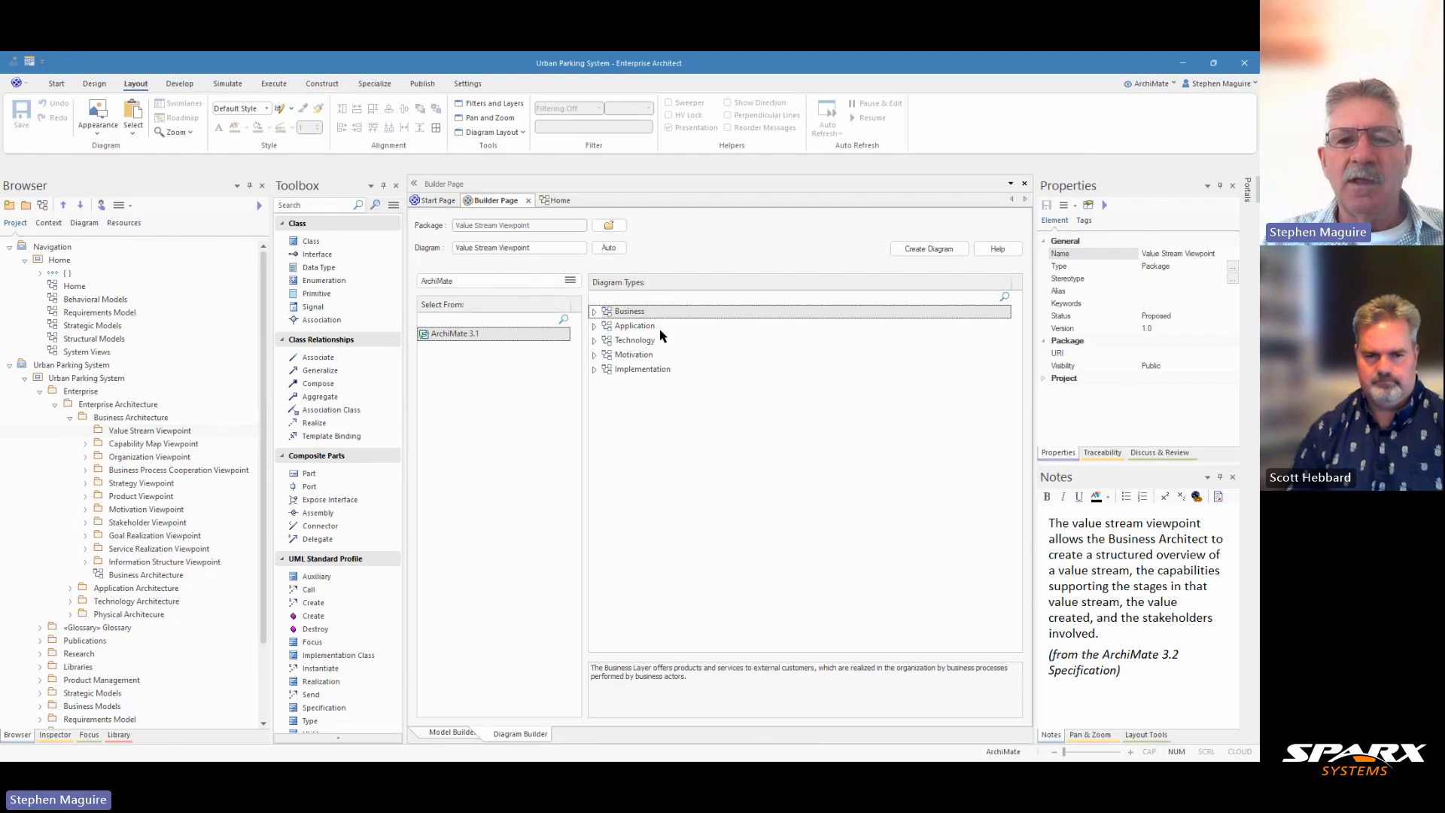
pyautogui.click(593, 312)
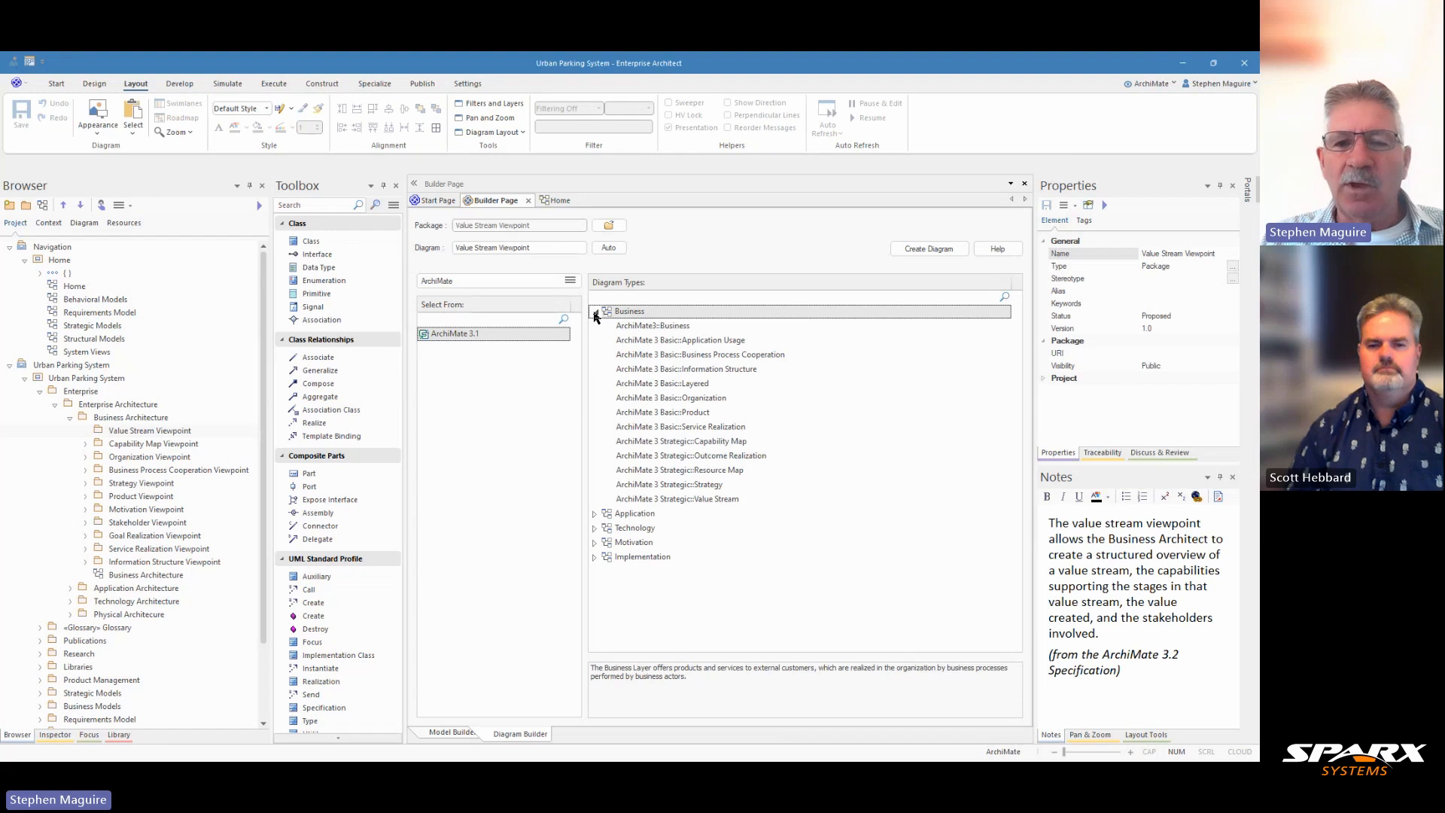
pyautogui.click(708, 499)
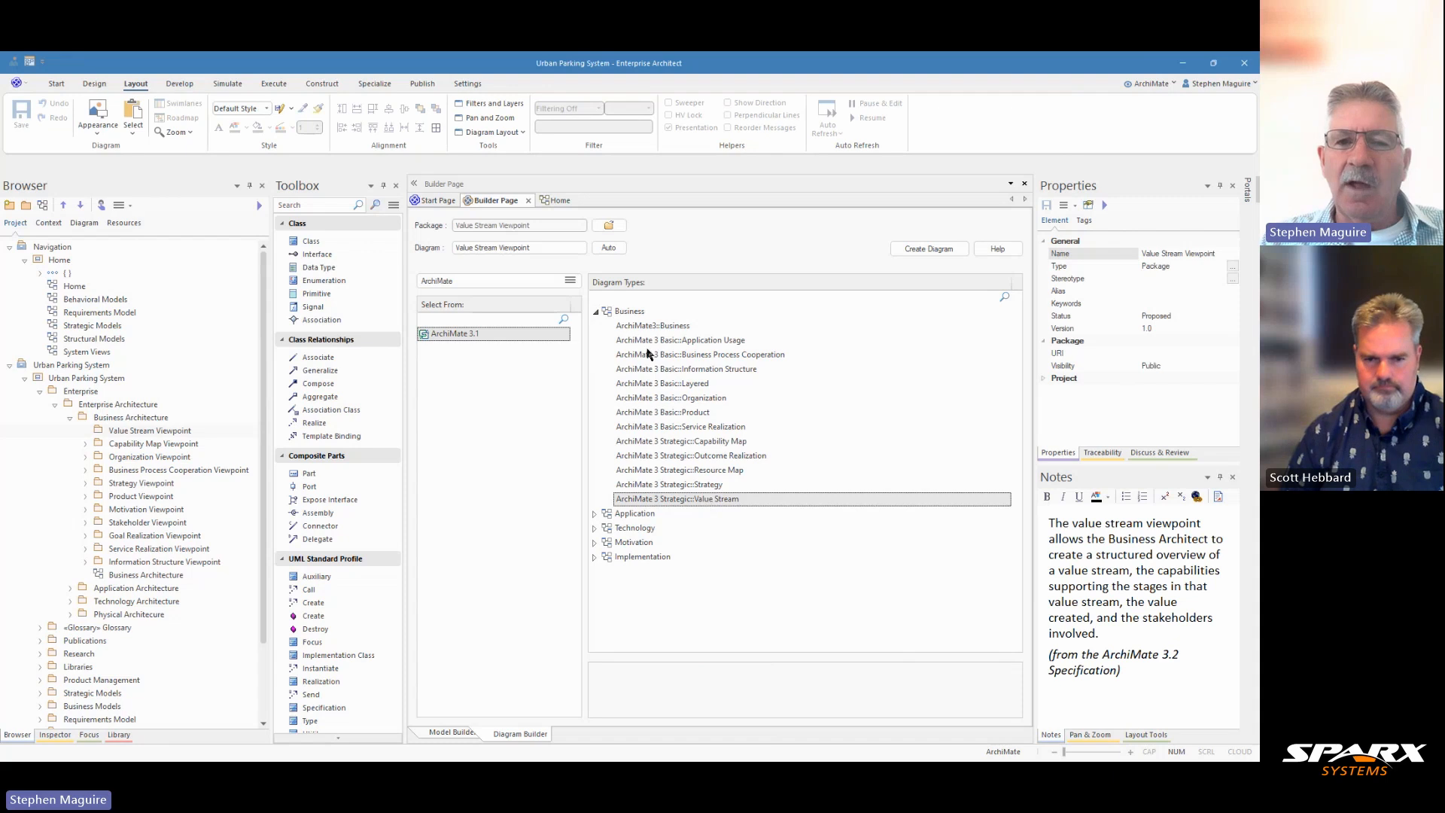
pyautogui.click(631, 311)
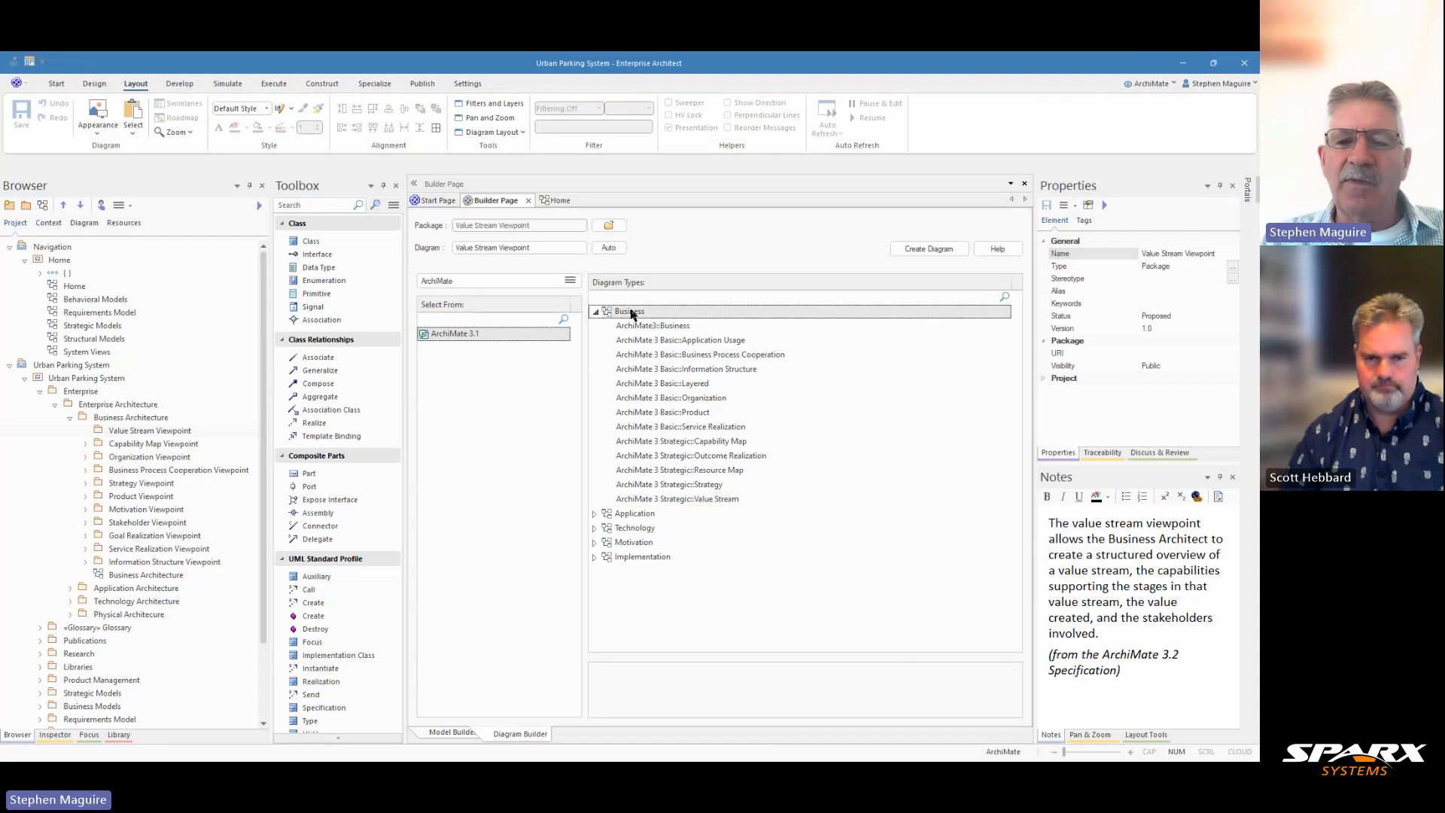
pyautogui.click(718, 500)
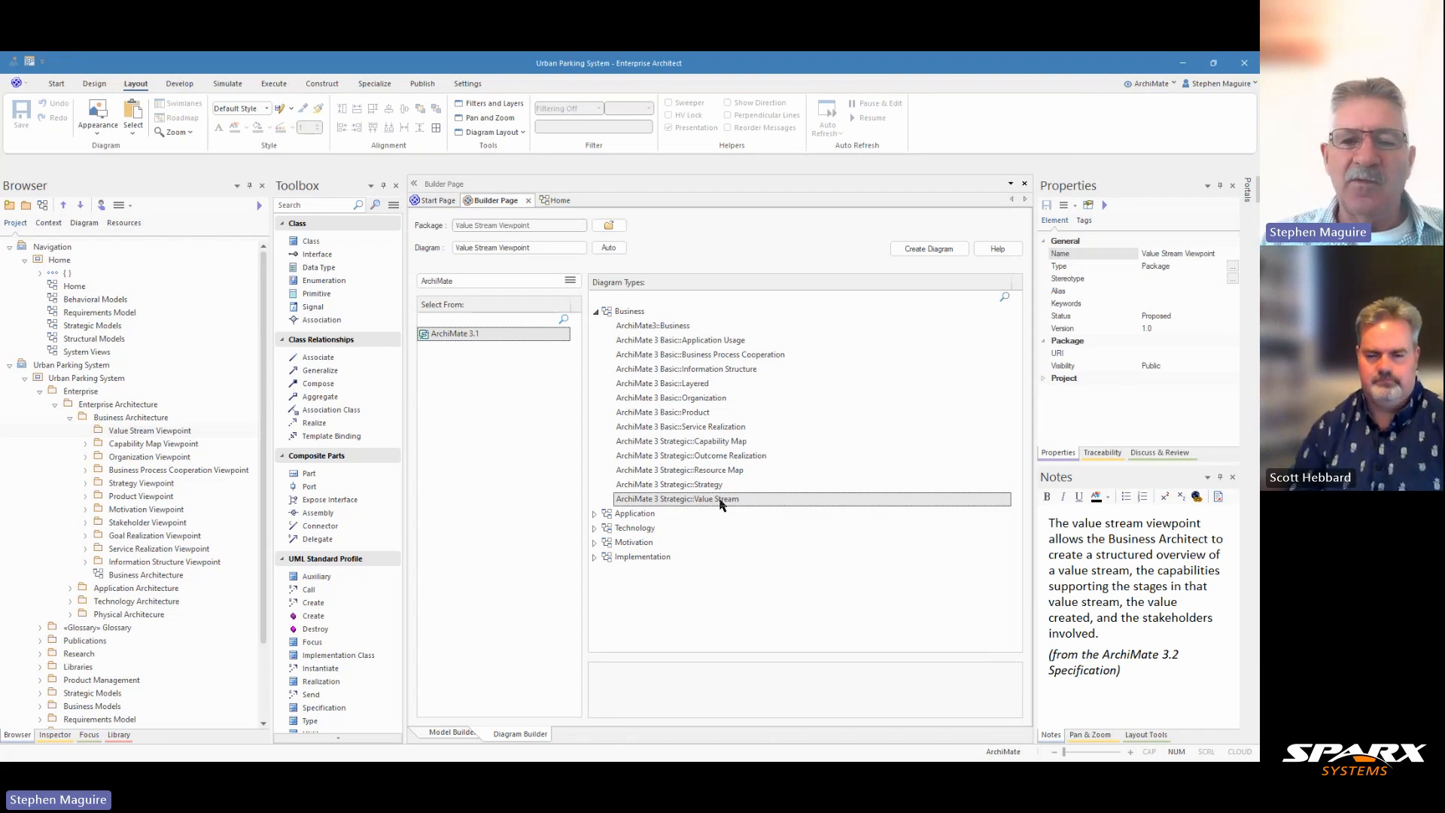
pyautogui.click(925, 254)
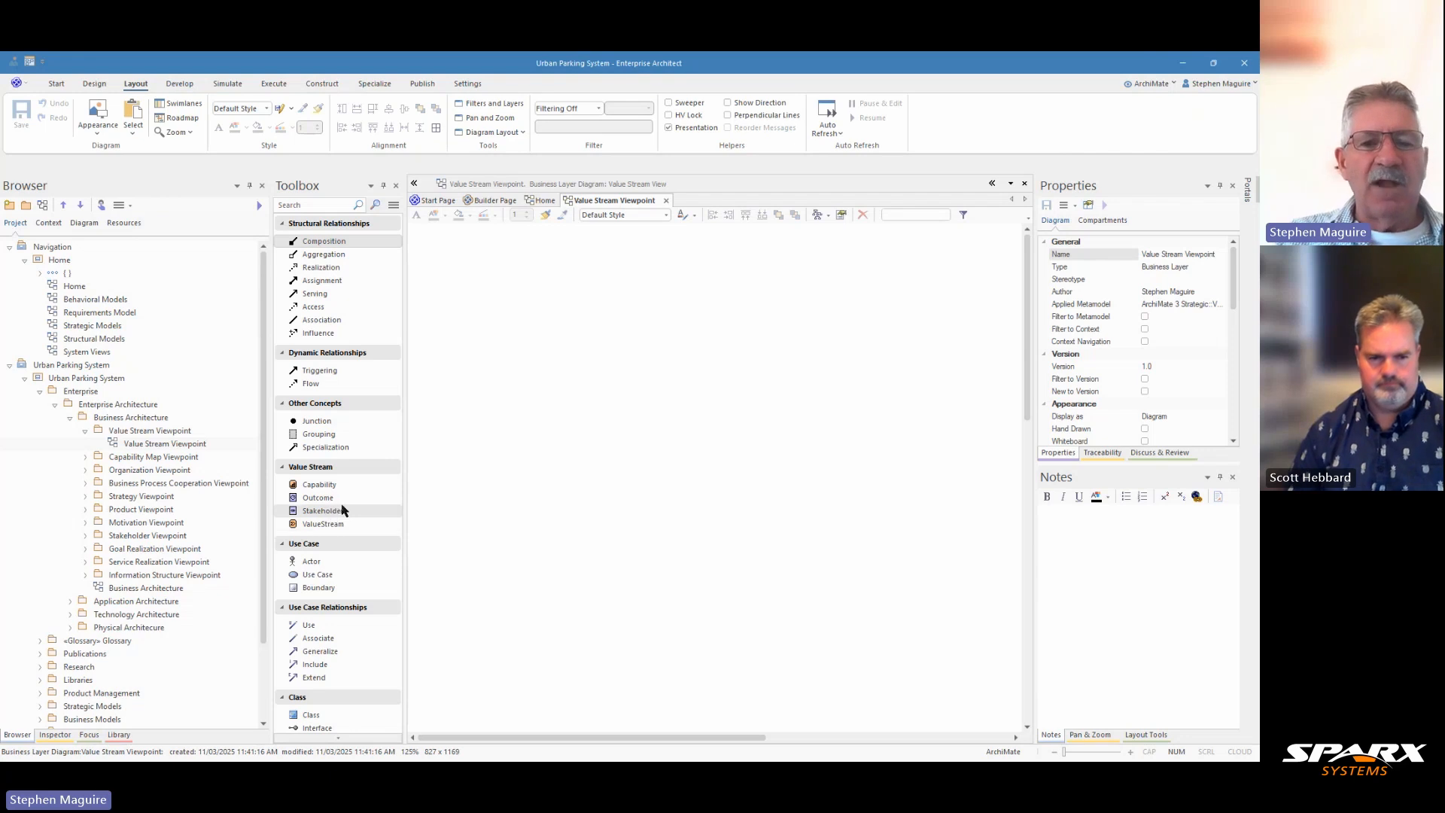
# Place a ValueStream element on the diagram and toggle the simplified presentation-mode selection rectangle
pyautogui.click(331, 525)
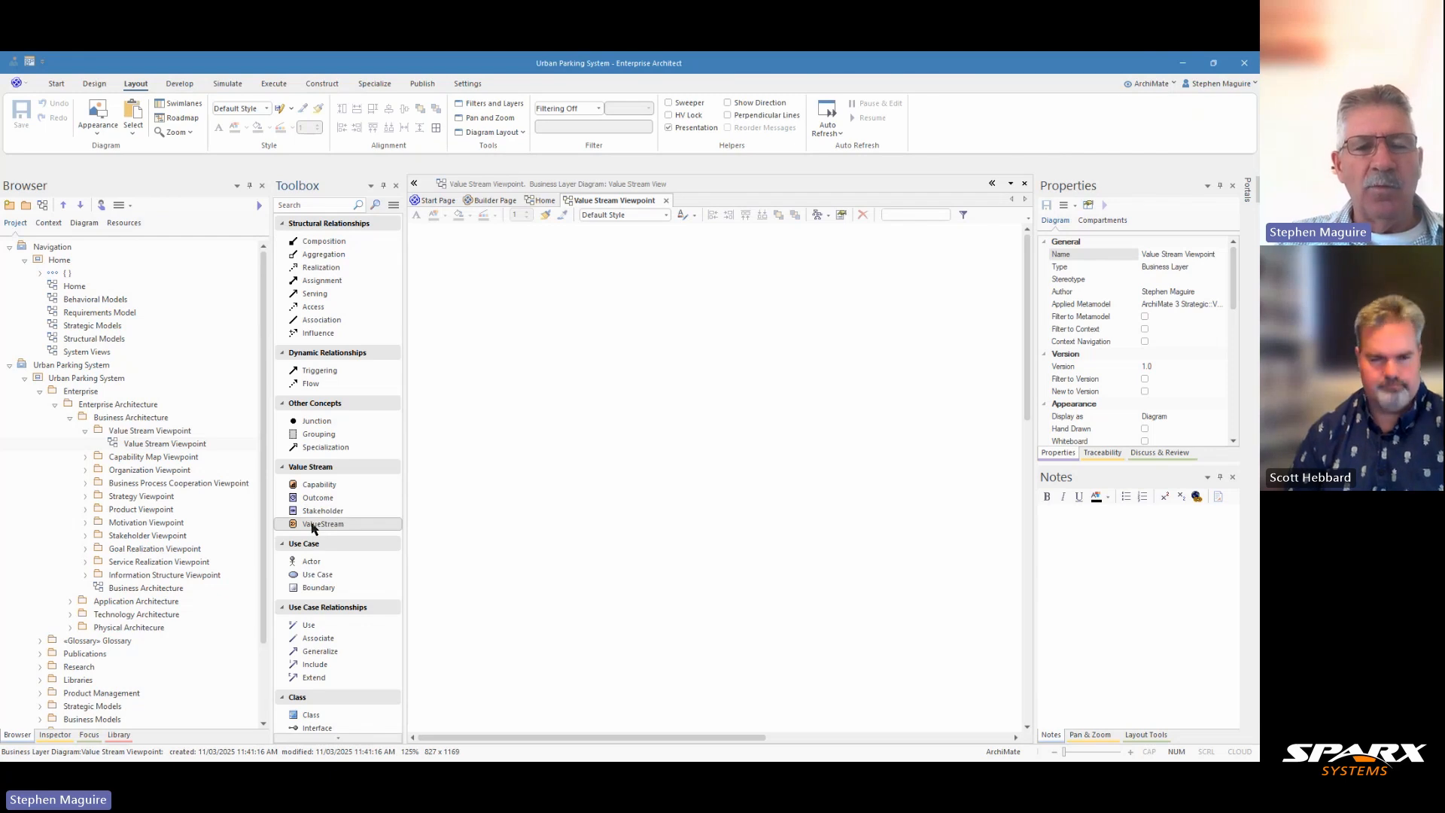
pyautogui.click(506, 277)
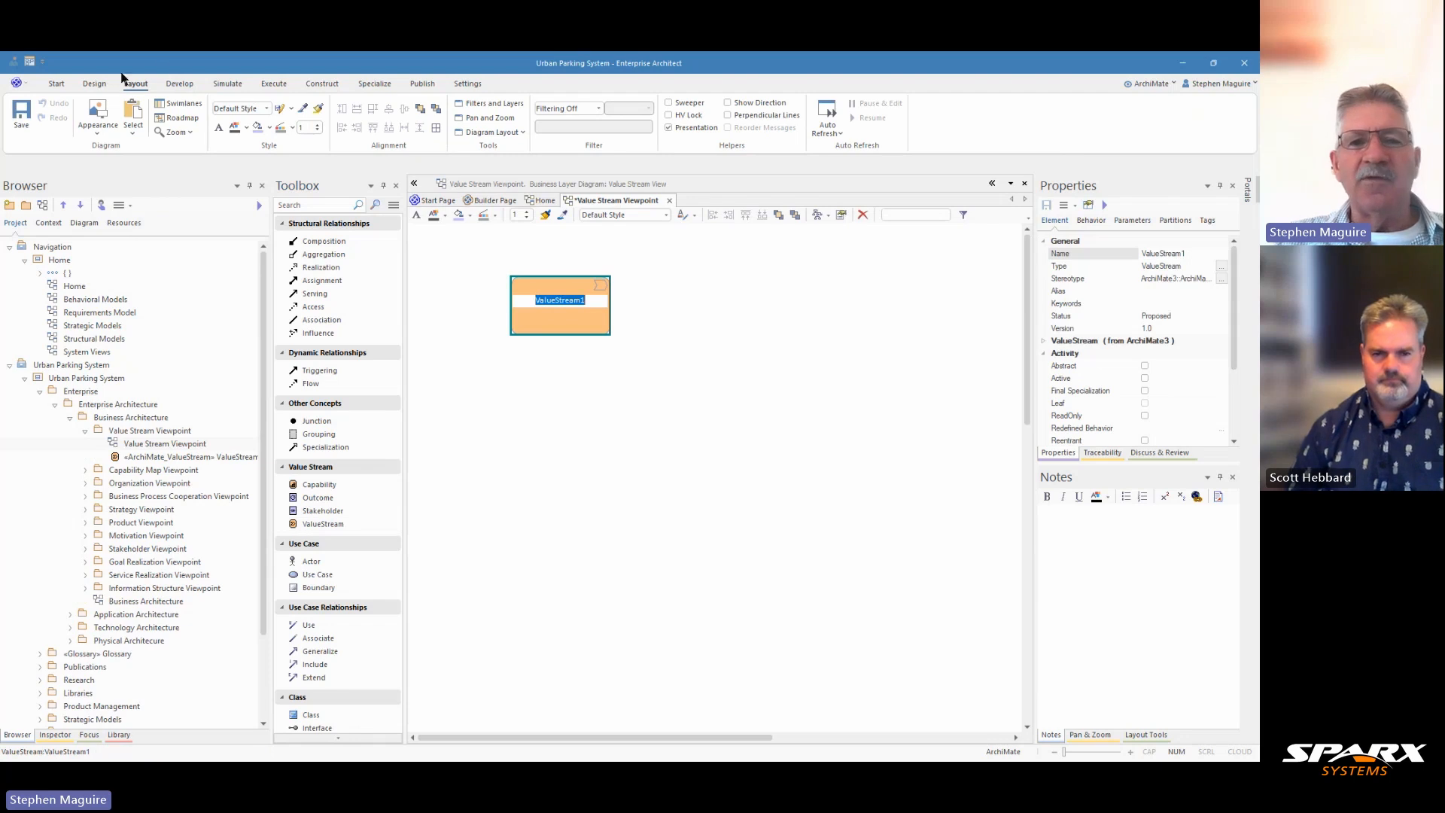
pyautogui.click(668, 129)
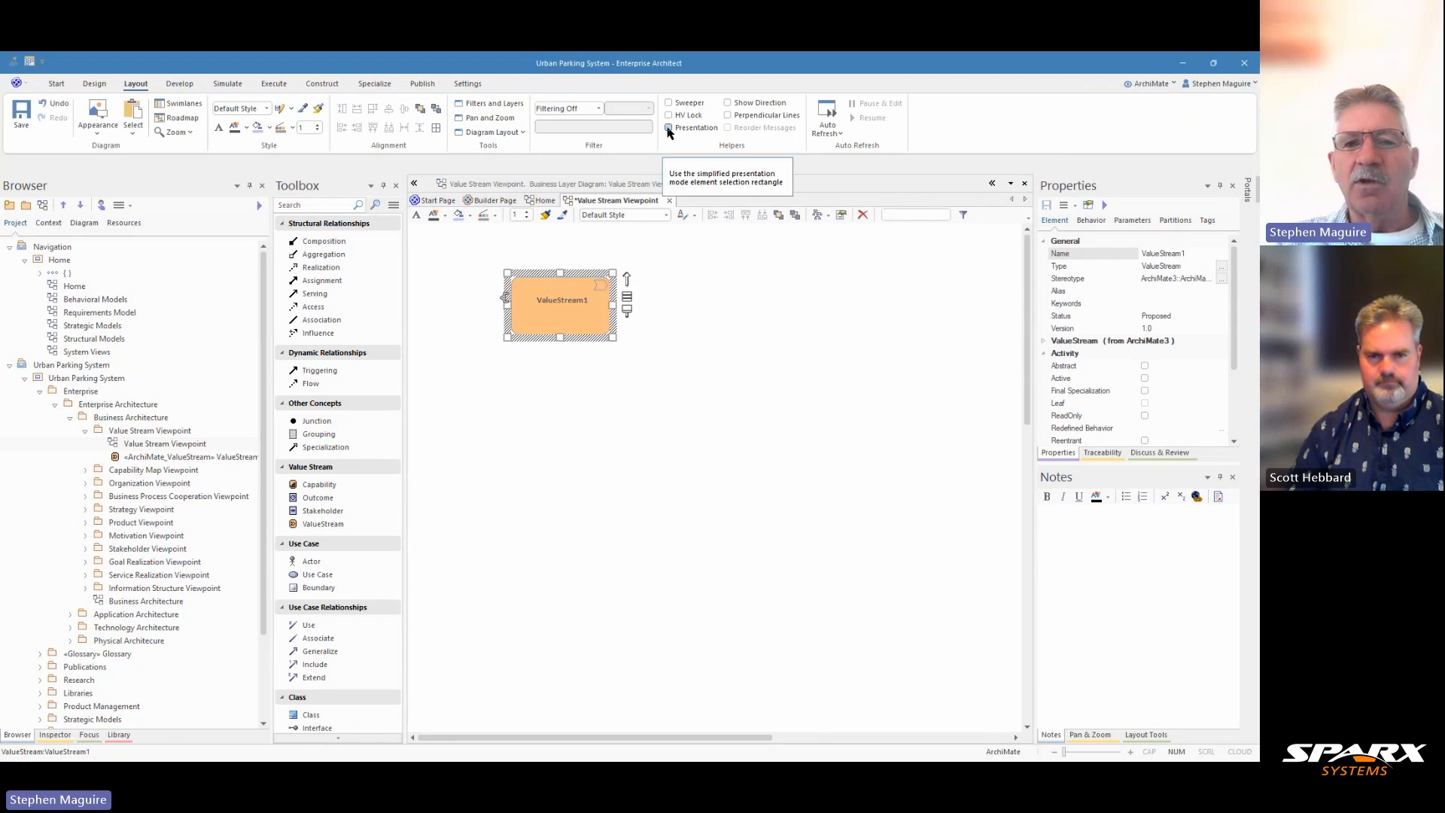
# Widen the ValueStream element into a large container spanning most of the diagram's width
pyautogui.click(668, 128)
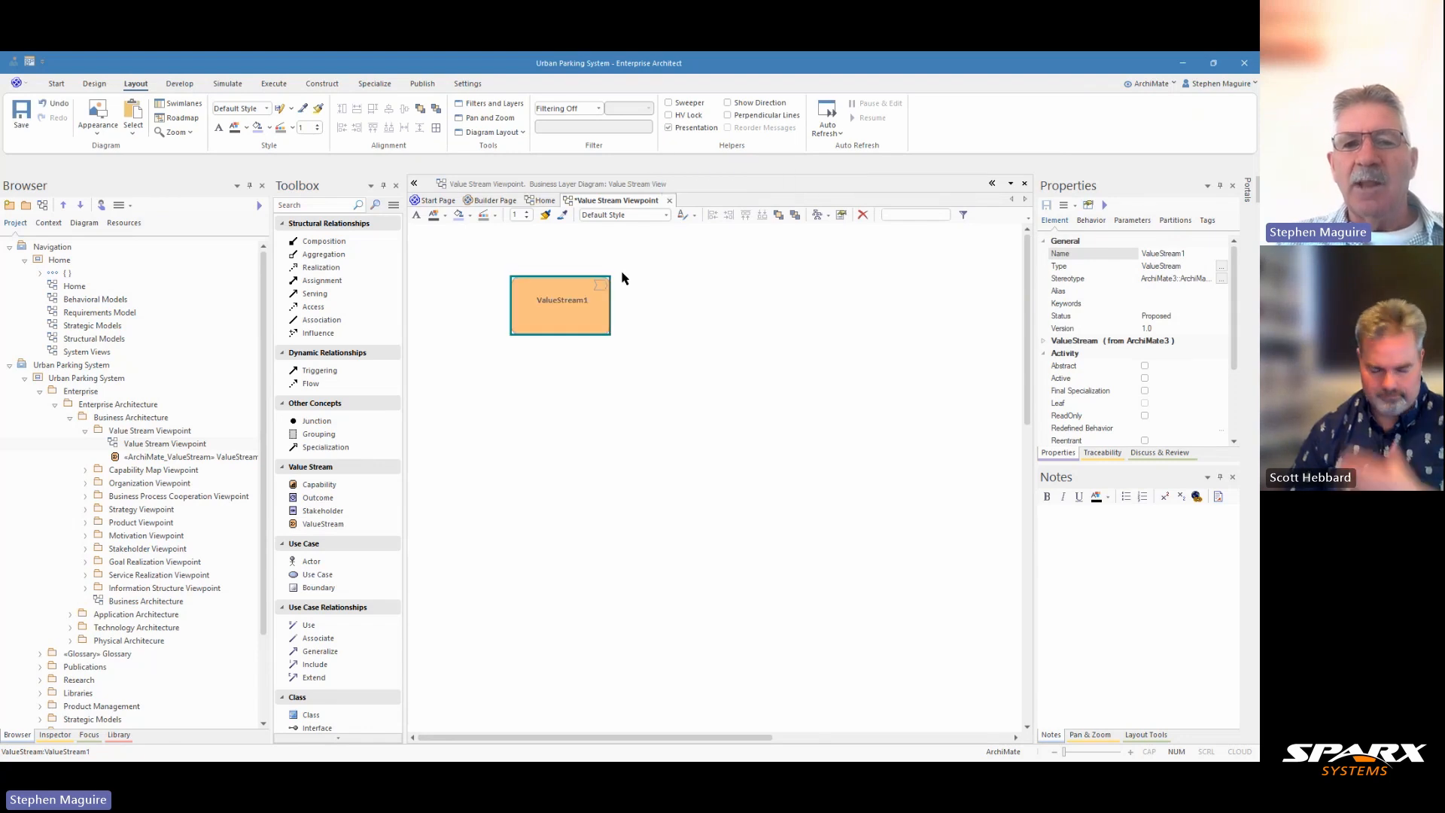
pyautogui.click(669, 128)
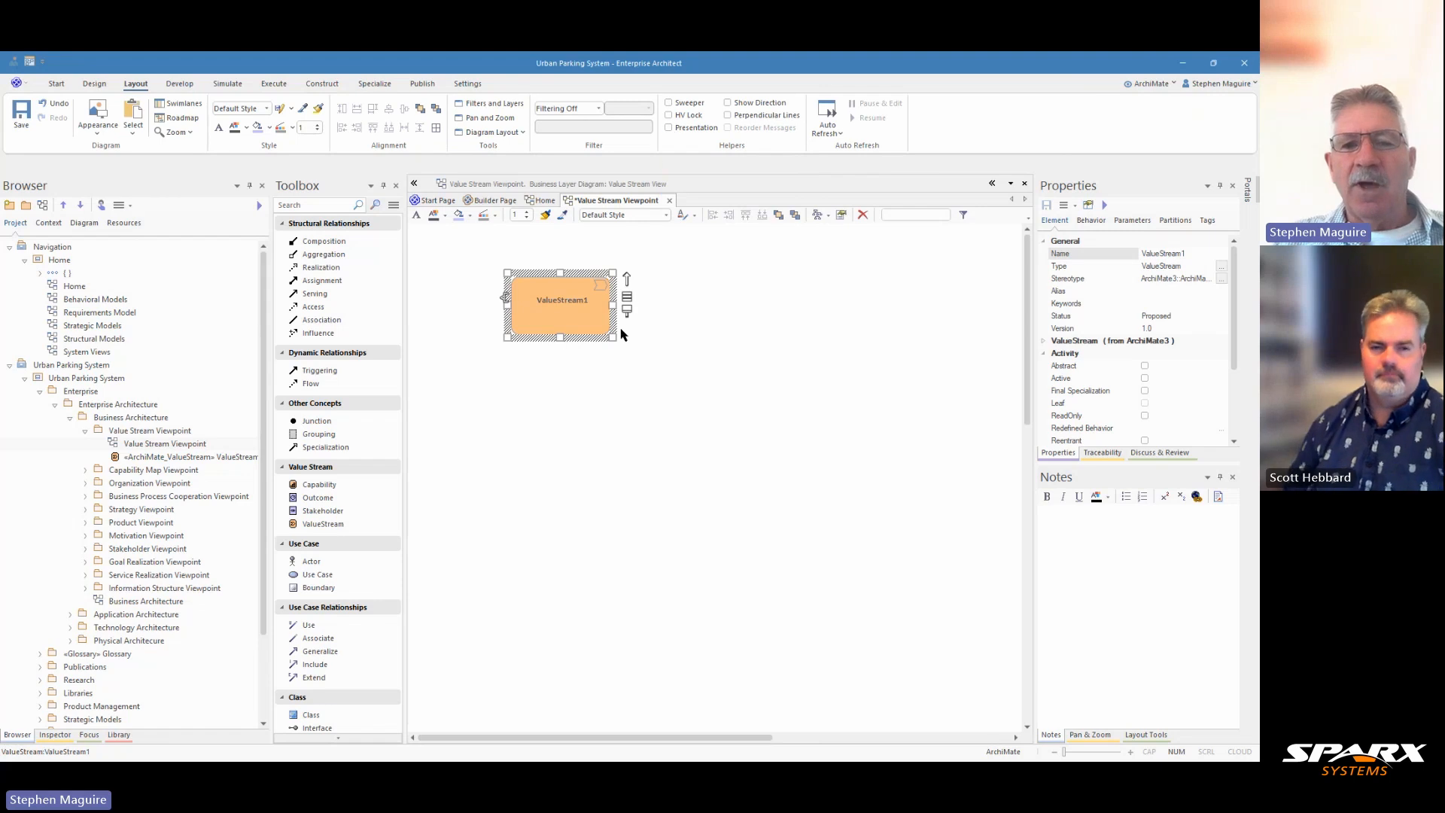
pyautogui.moveTo(613, 338)
pyautogui.mouseDown()
pyautogui.moveTo(1053, 401)
pyautogui.moveTo(1005, 399)
pyautogui.mouseUp()
pyautogui.moveTo(506, 335); pyautogui.dragTo(451, 335)
pyautogui.moveTo(596, 325); pyautogui.dragTo(578, 327)
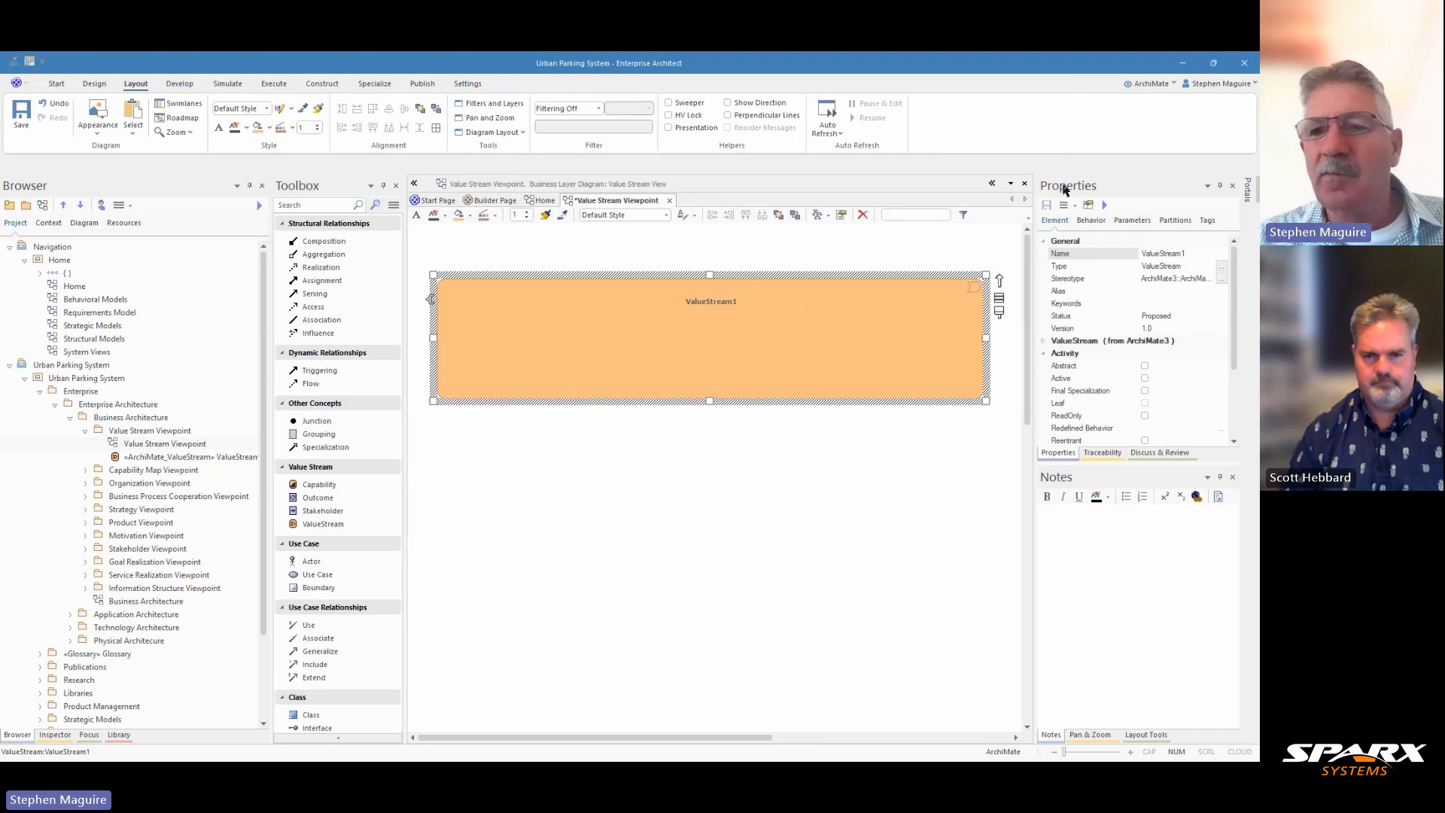
# Rename the ValueStream element to Parking Management
pyautogui.click(1167, 254)
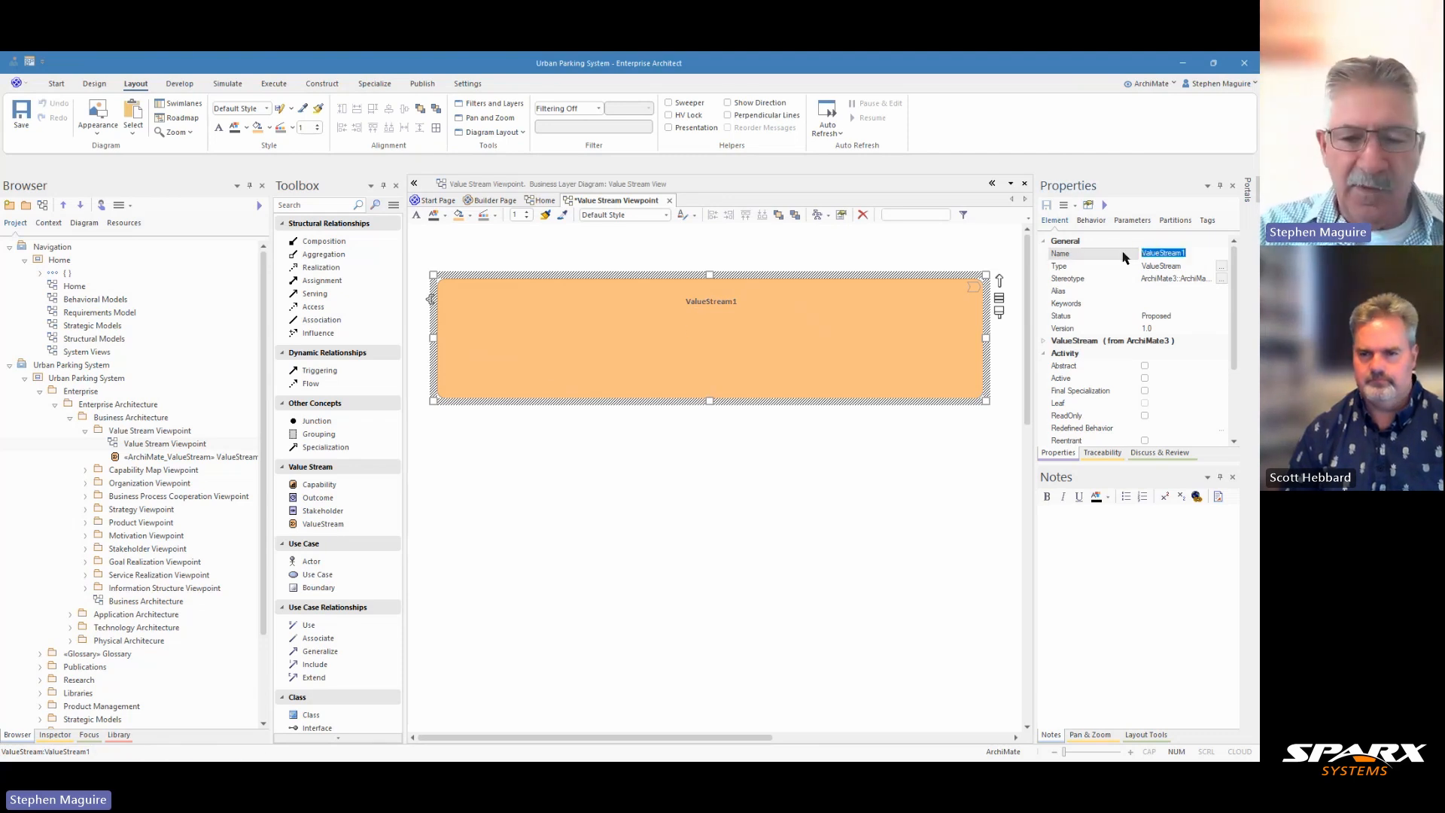
pyautogui.write('Parking Ma')
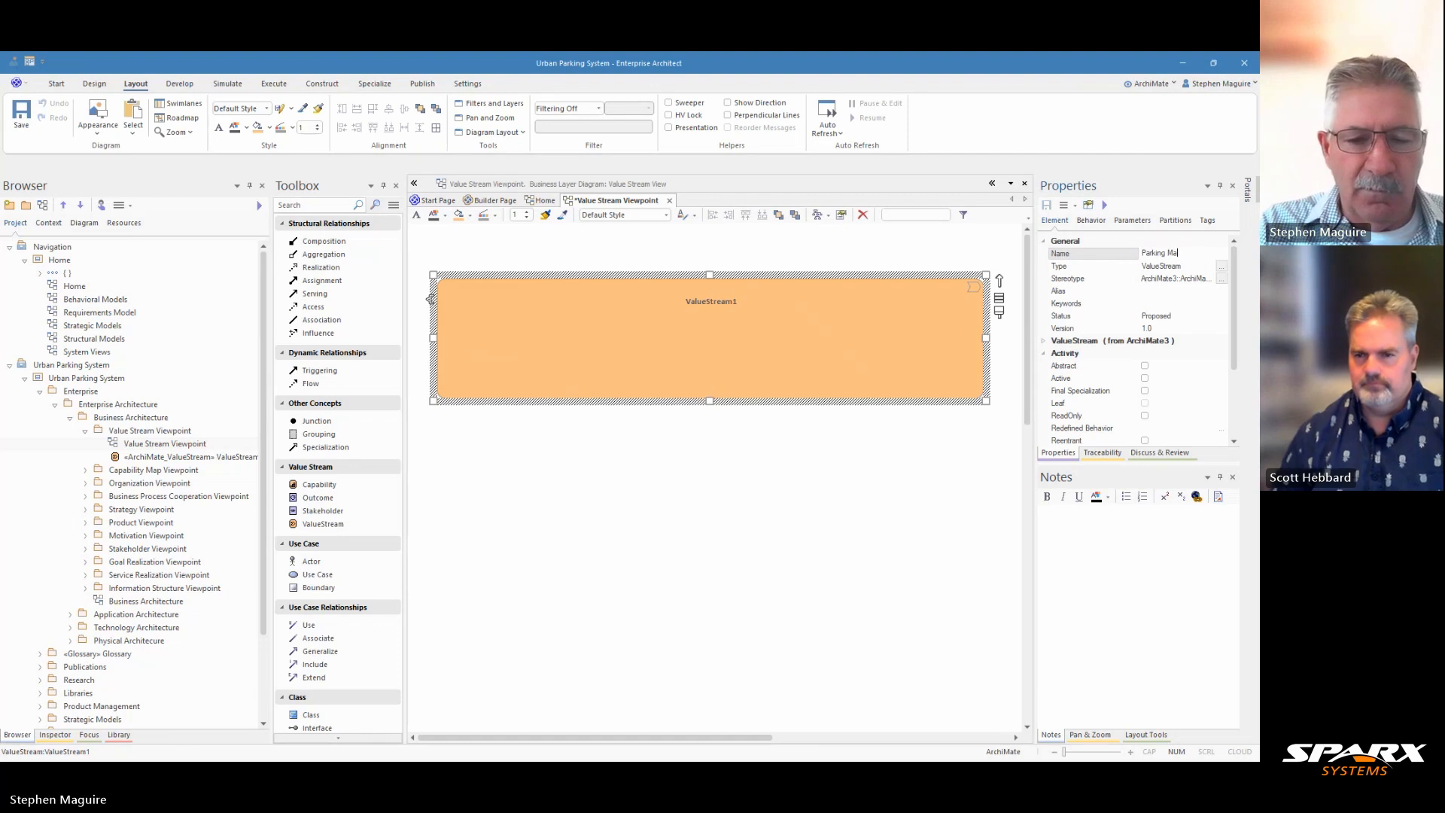
pyautogui.write('nagement')
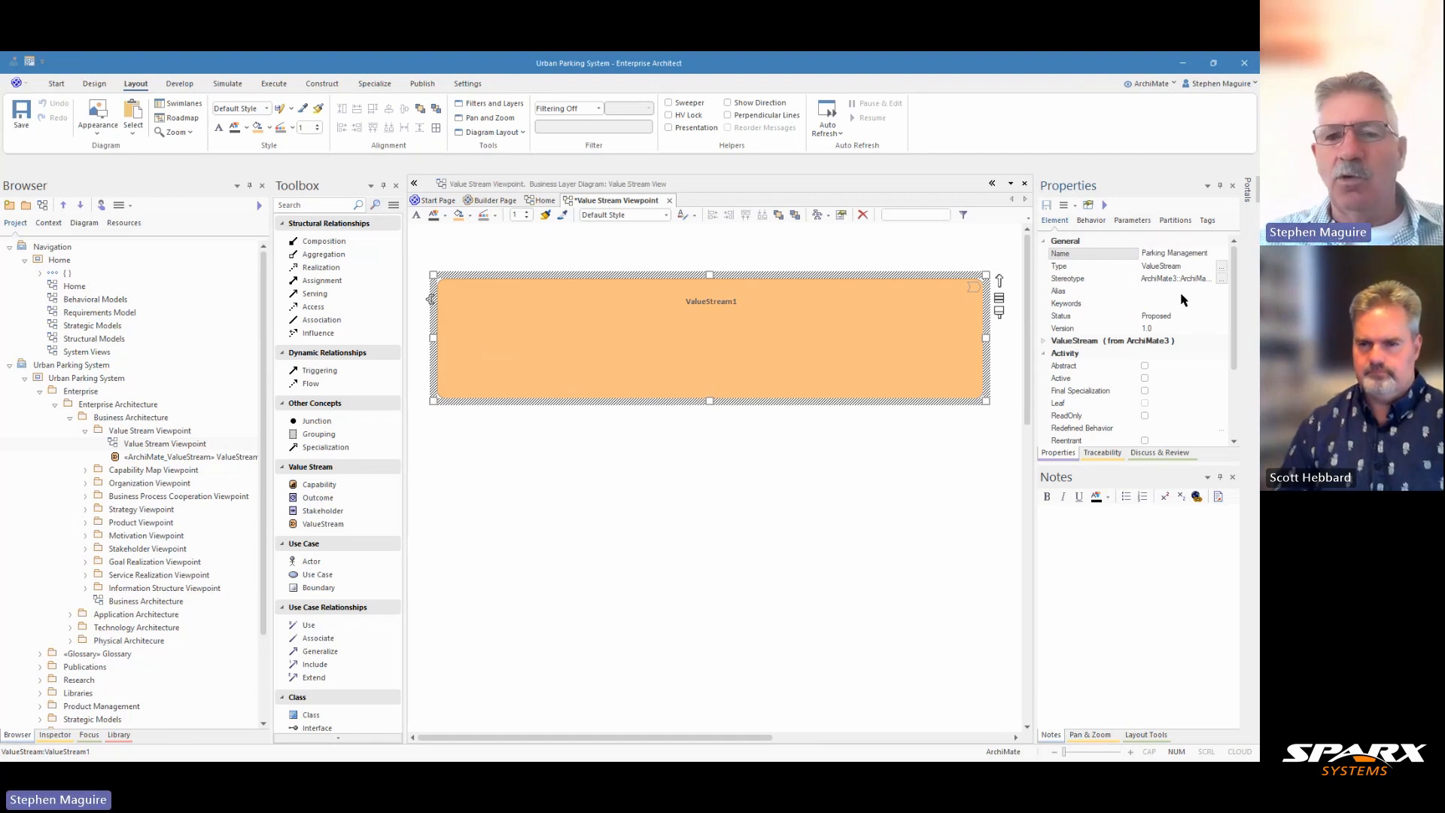
# Paste the Parking Management process description into the notes
pyautogui.click(885, 493)
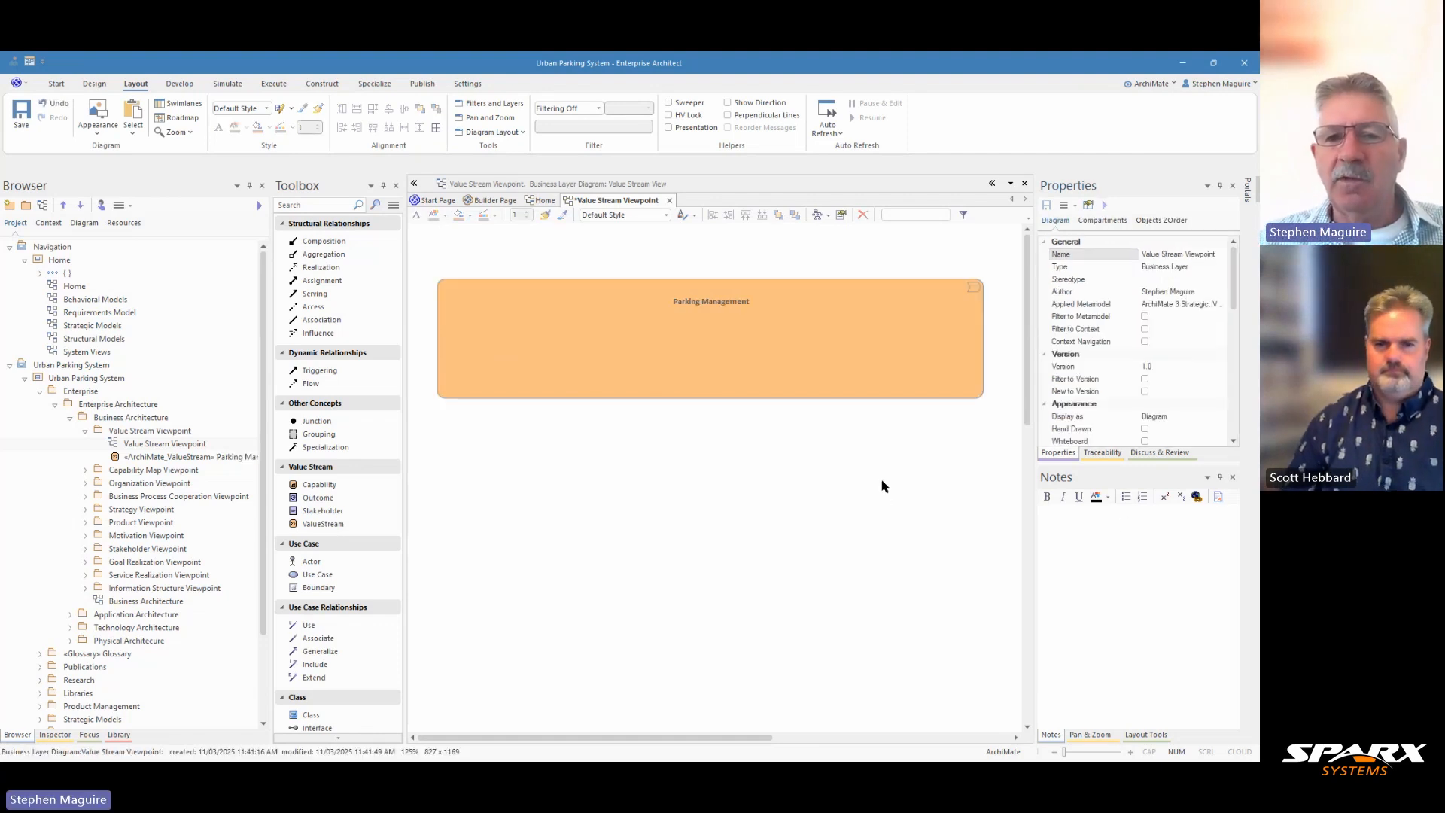
pyautogui.click(1077, 517)
pyautogui.write('The end-to-end process of administering urban parking resources to optimize space utilization and generate revenue. It encompasses monitoring, pricing, collecting fees, and enforcing compliance across all managed parking spaces.')
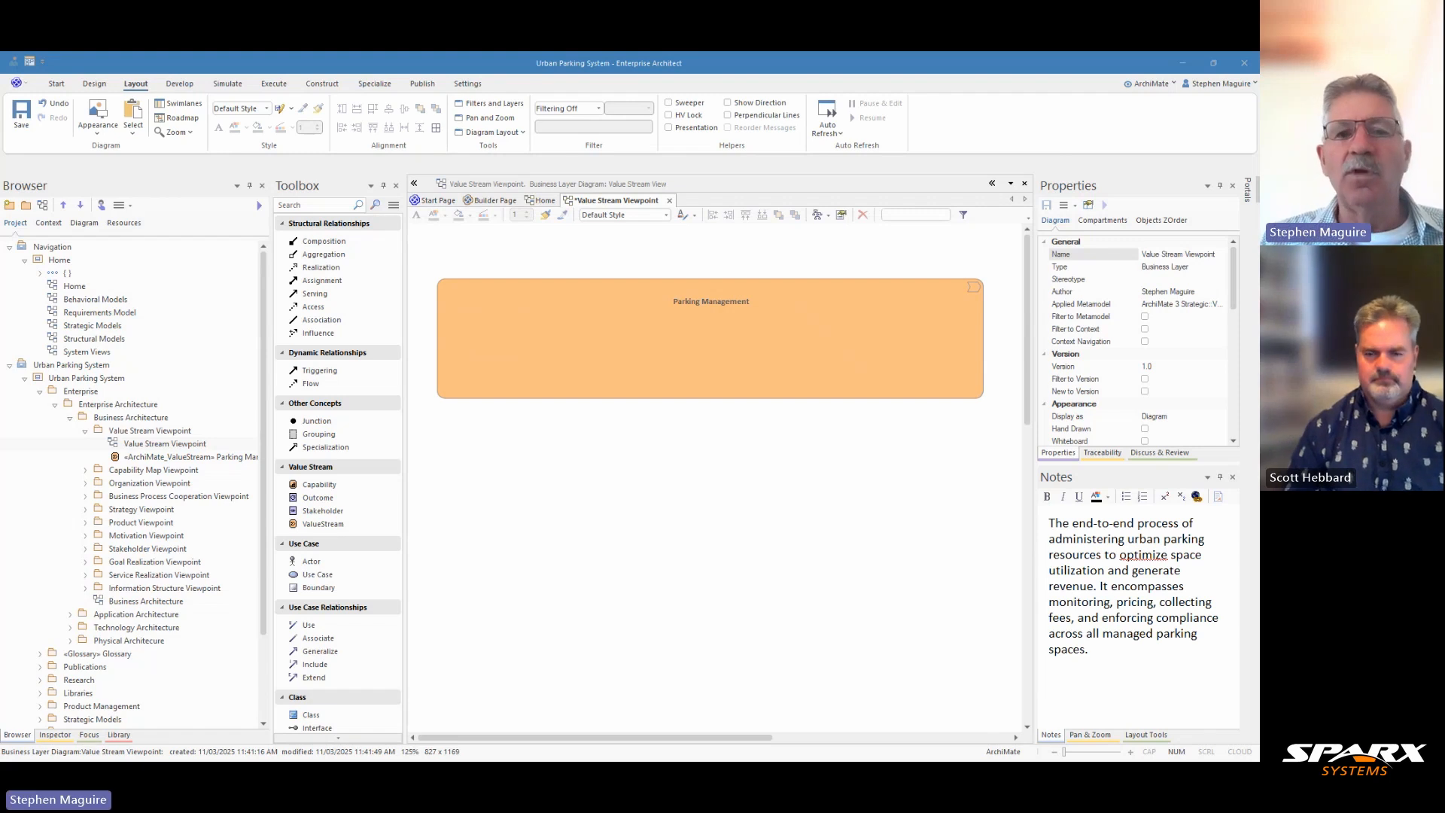
# Add a ValueStream element named Space Allocation inside the Parking Management container
pyautogui.click(323, 524)
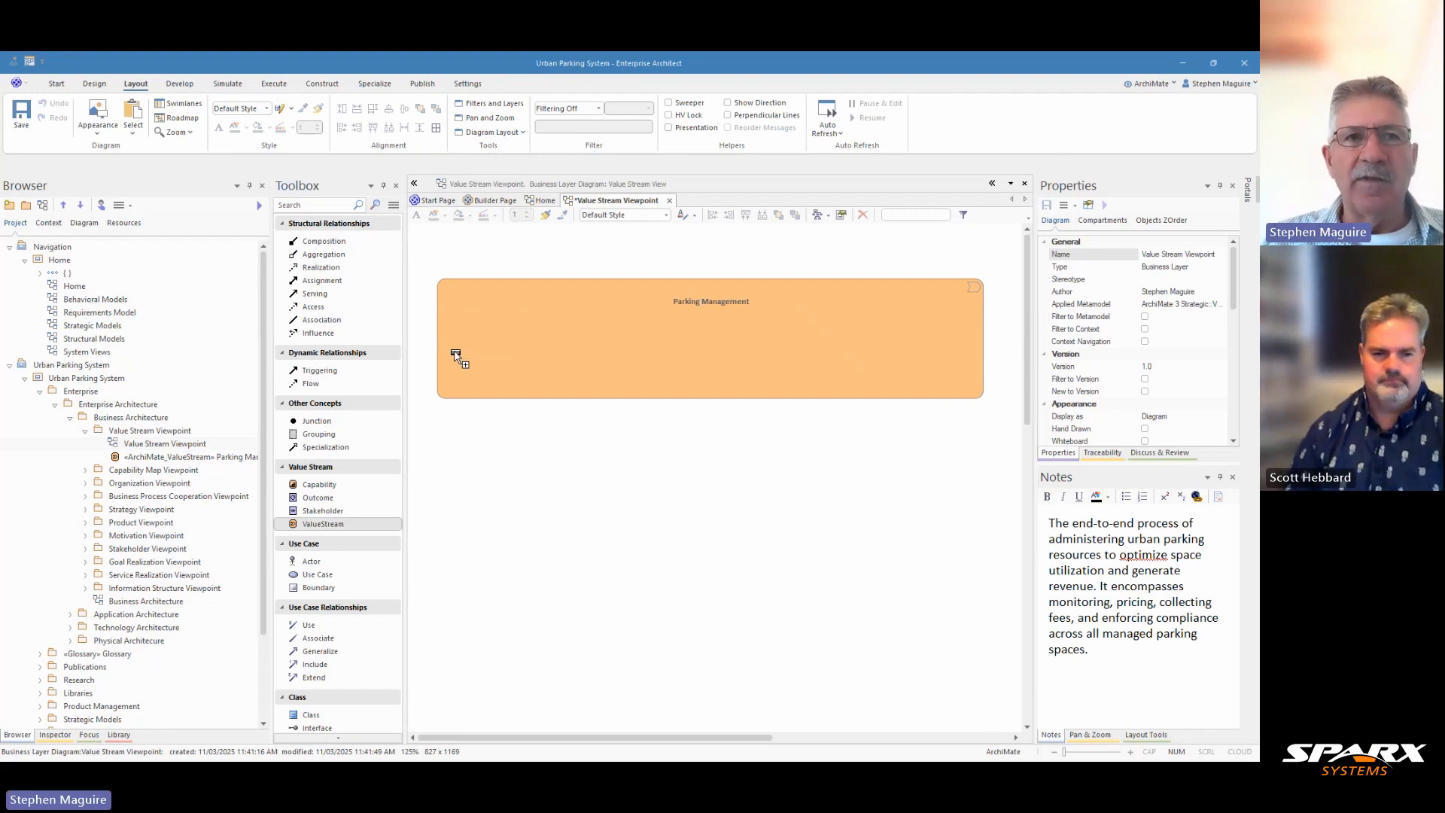
pyautogui.click(501, 329)
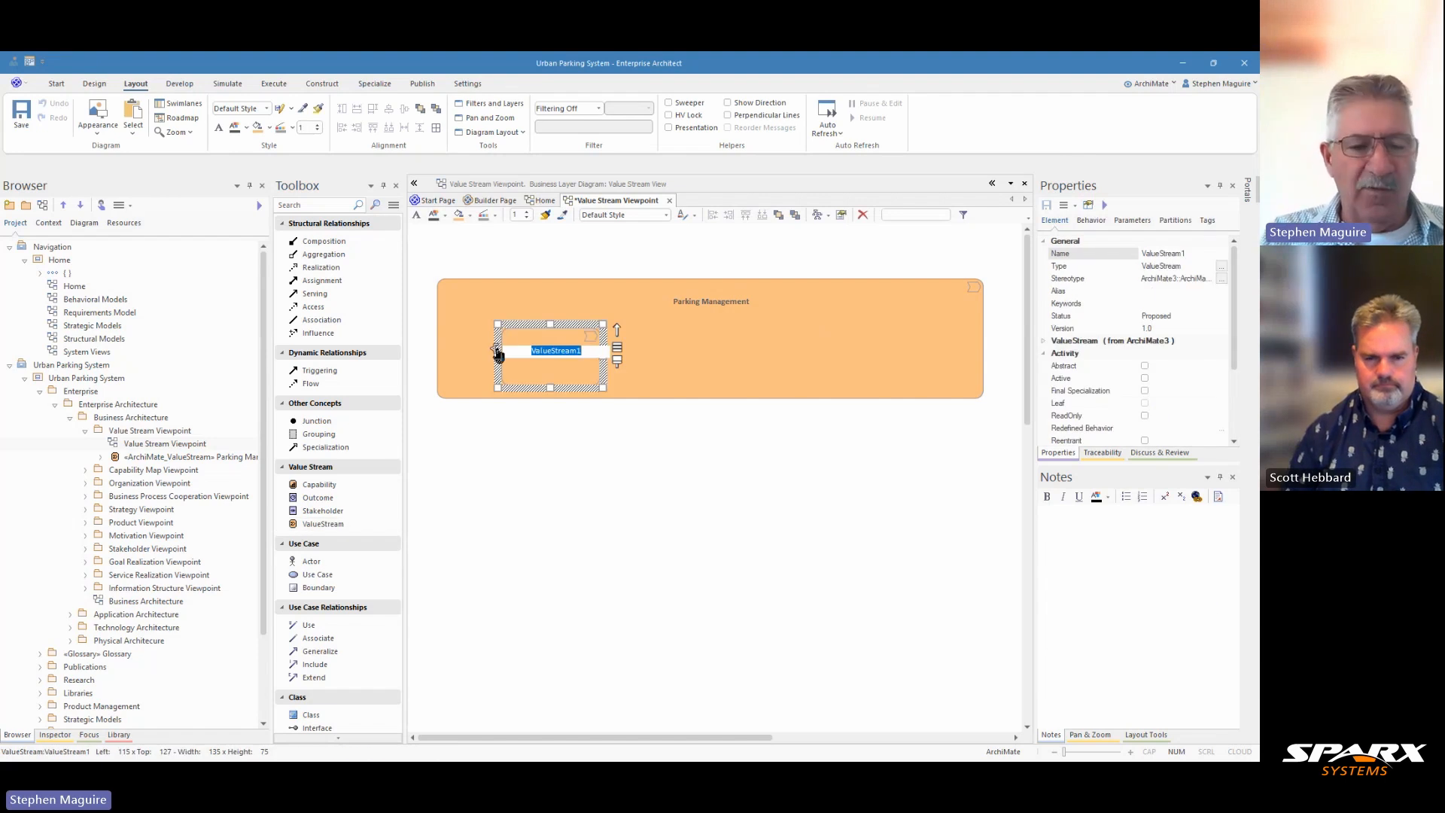
pyautogui.write('Space A')
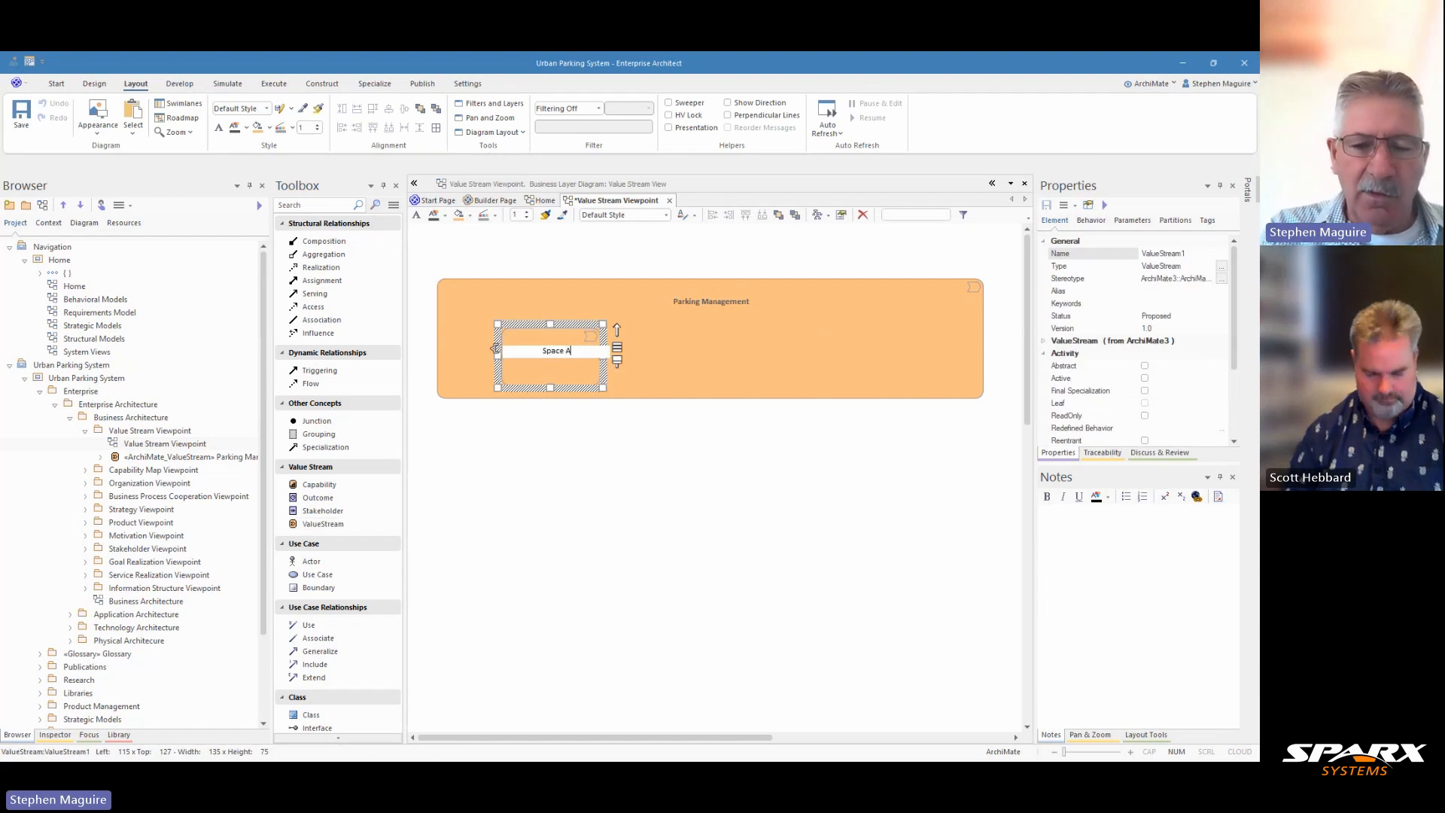
pyautogui.write('llocation')
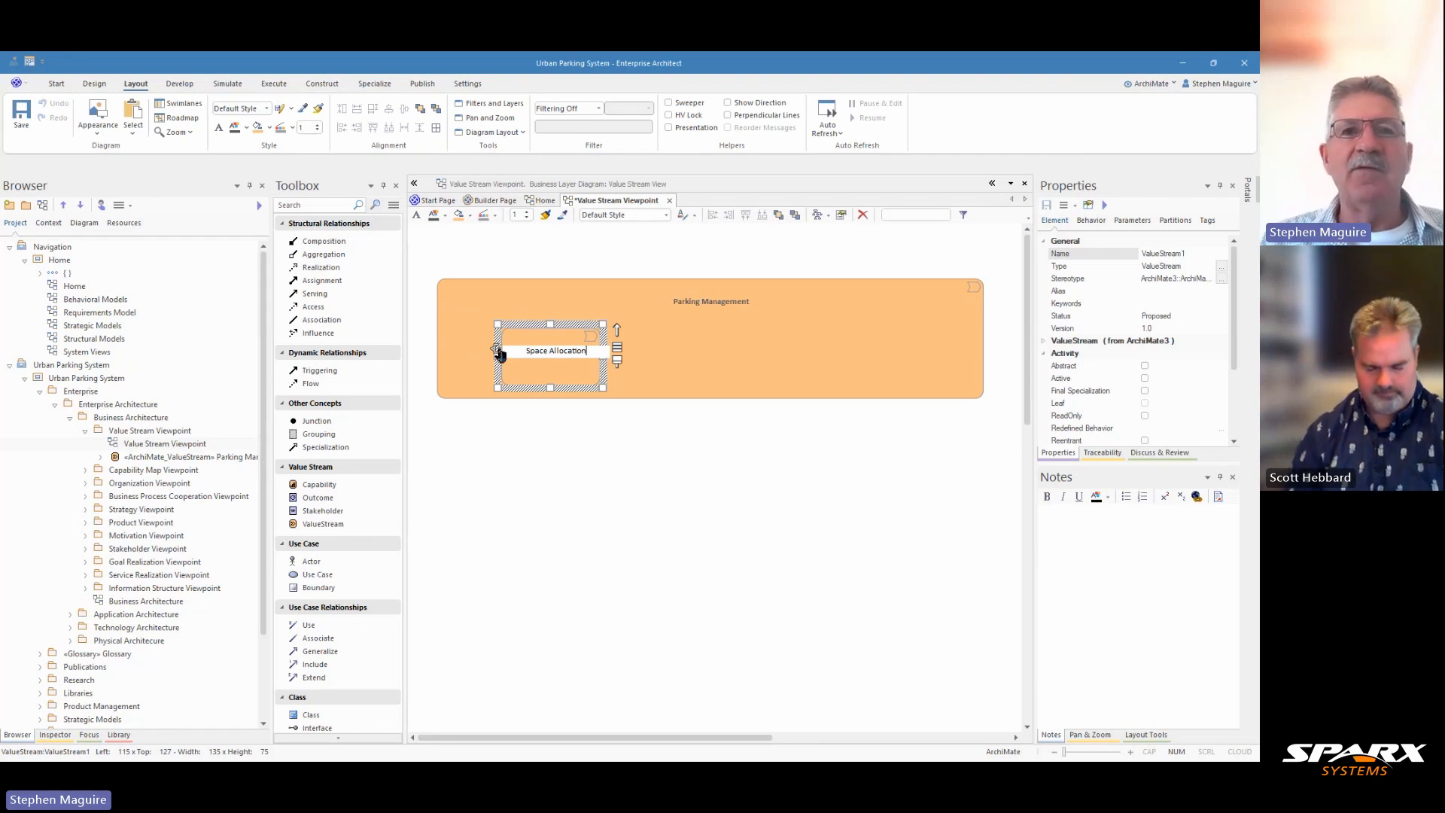
pyautogui.press('Return')
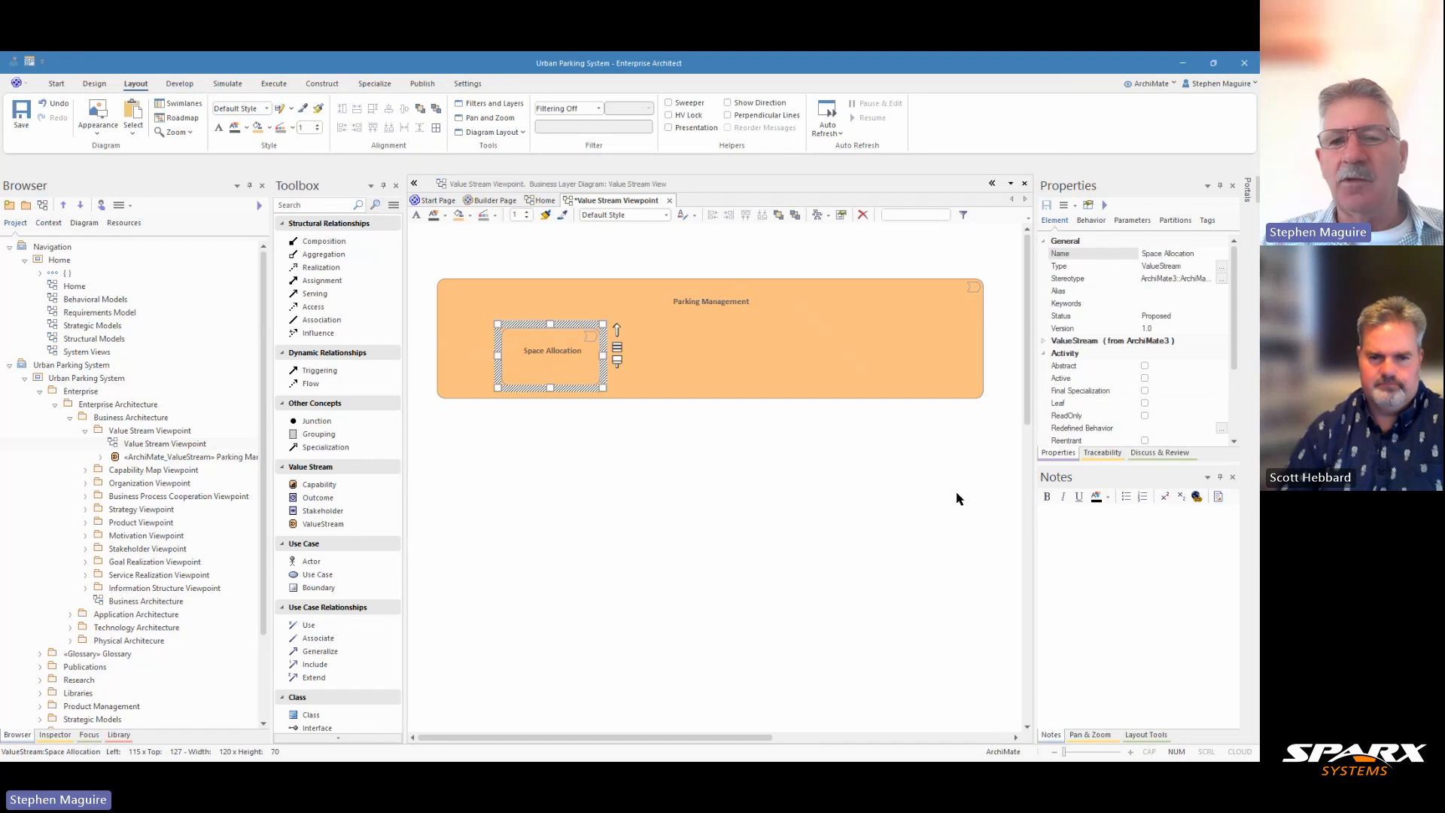
# Paste the Space Allocation description into its notes and nudge the element toward the container's upper-left corner
pyautogui.click(1059, 542)
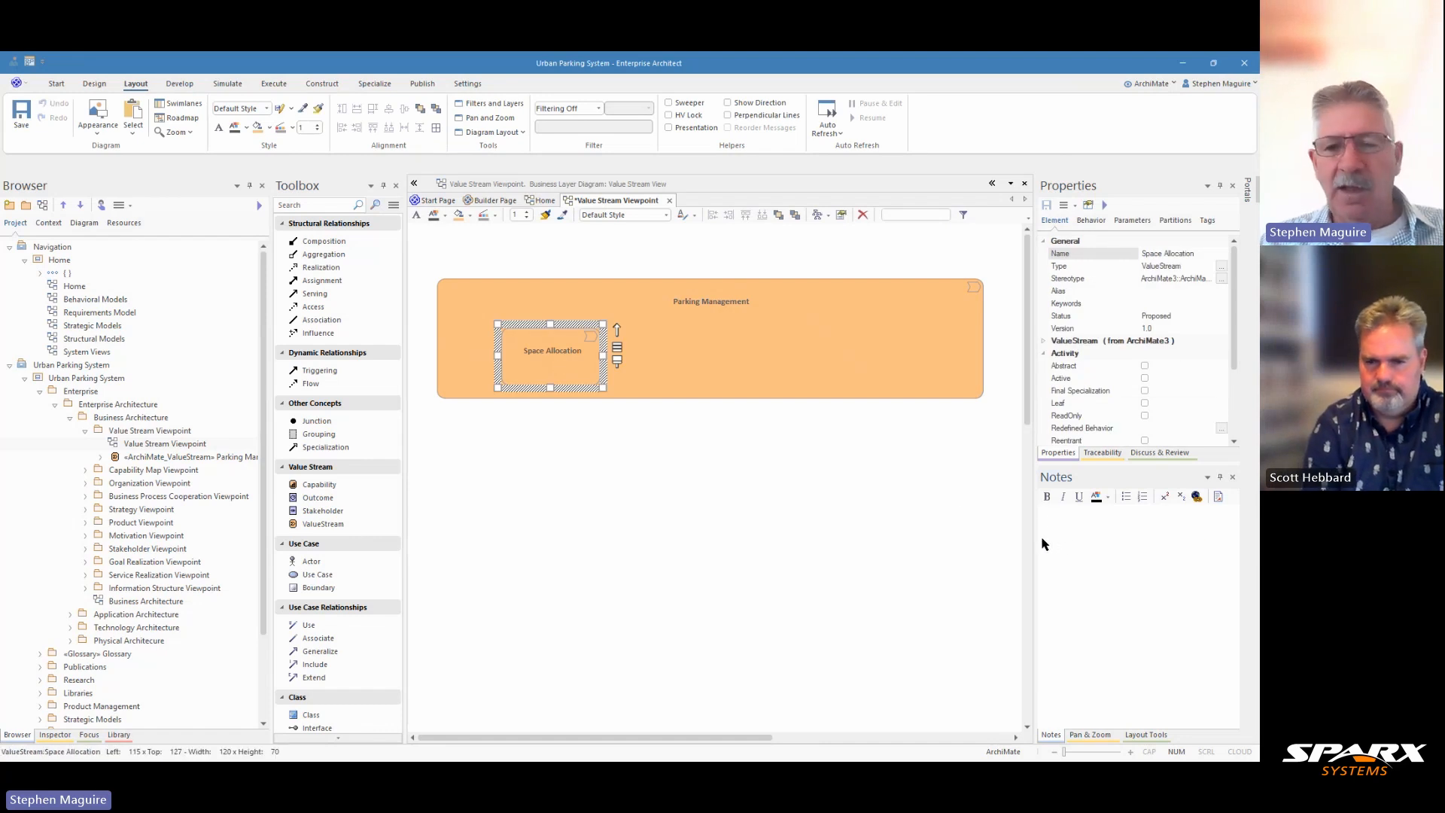
pyautogui.write('The process of designating, monitoring, and managing the availability of parking spaces. This includes tracking occupancy rates and ensuring spaces are properly assigned based on demand patterns.')
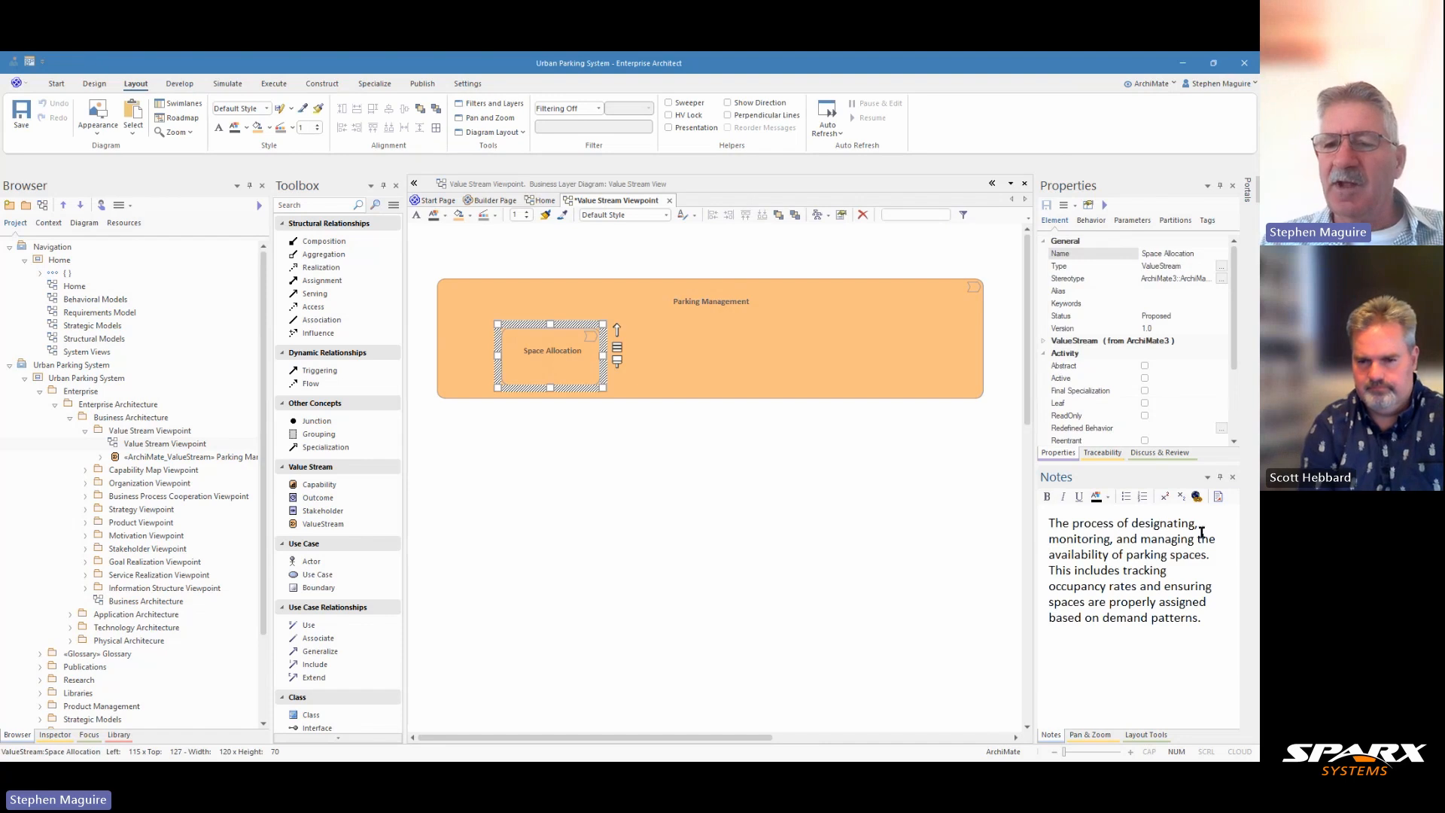
pyautogui.press('Return')
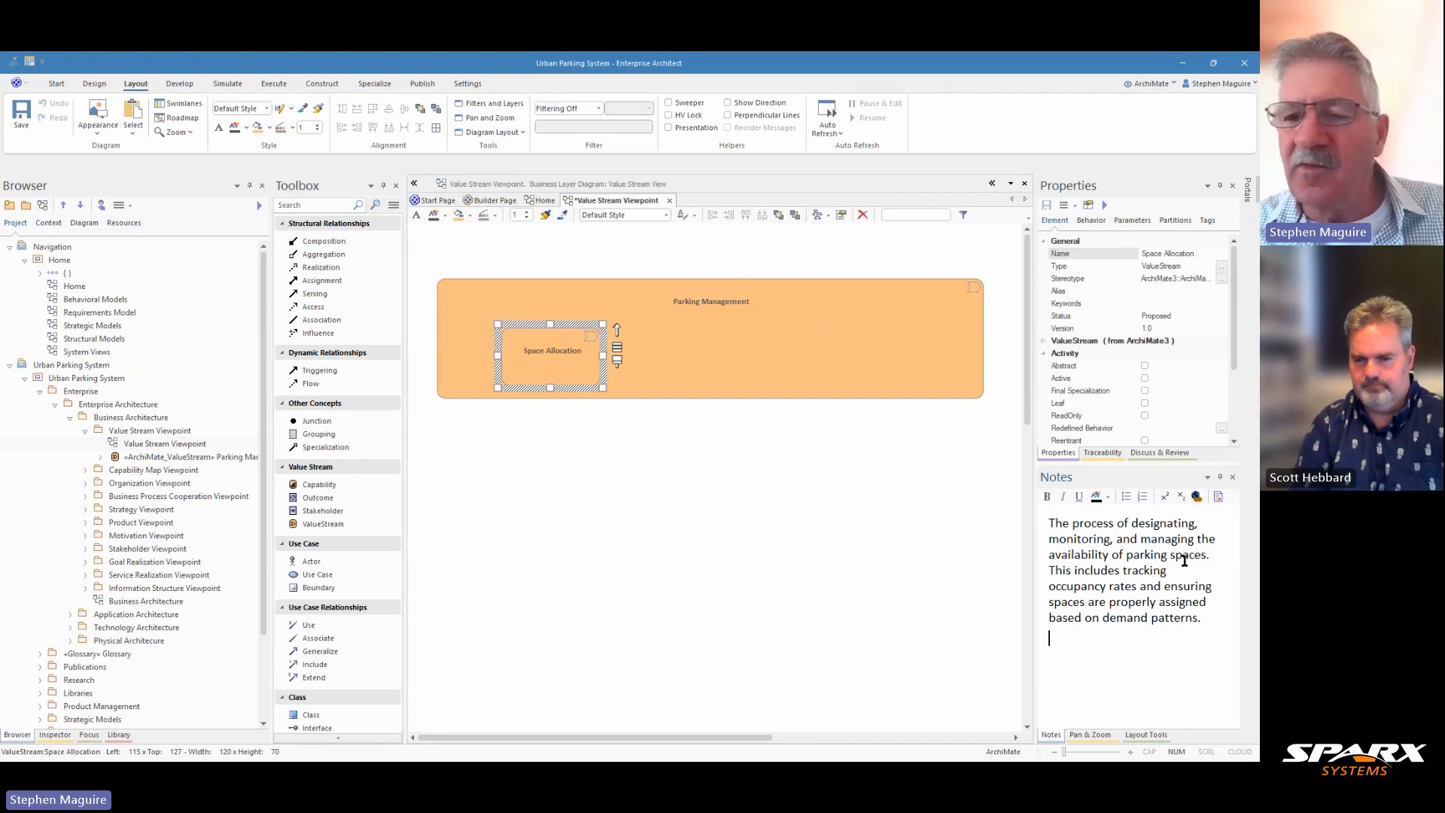
pyautogui.click(584, 463)
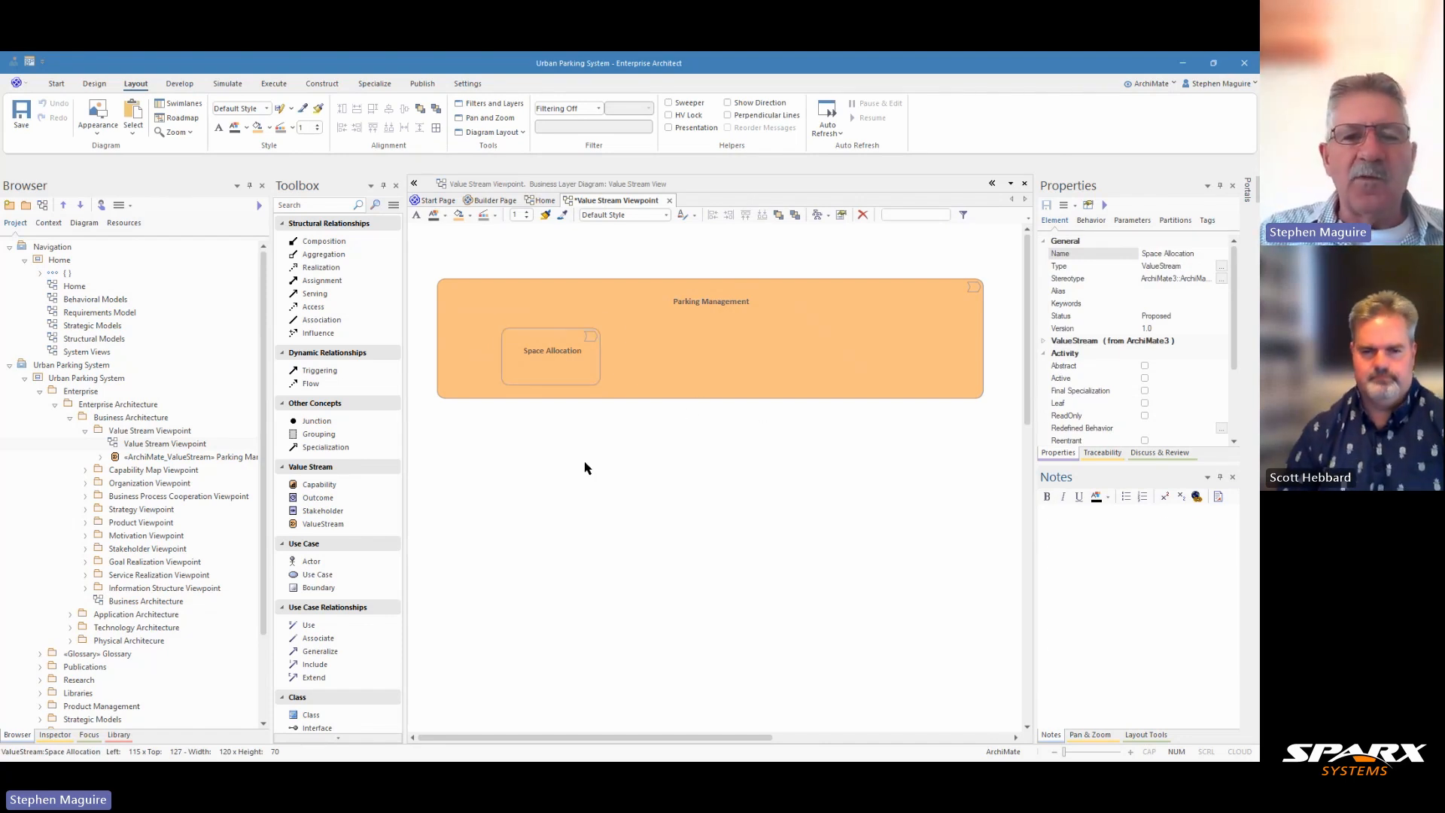
pyautogui.moveTo(551, 354); pyautogui.dragTo(525, 347)
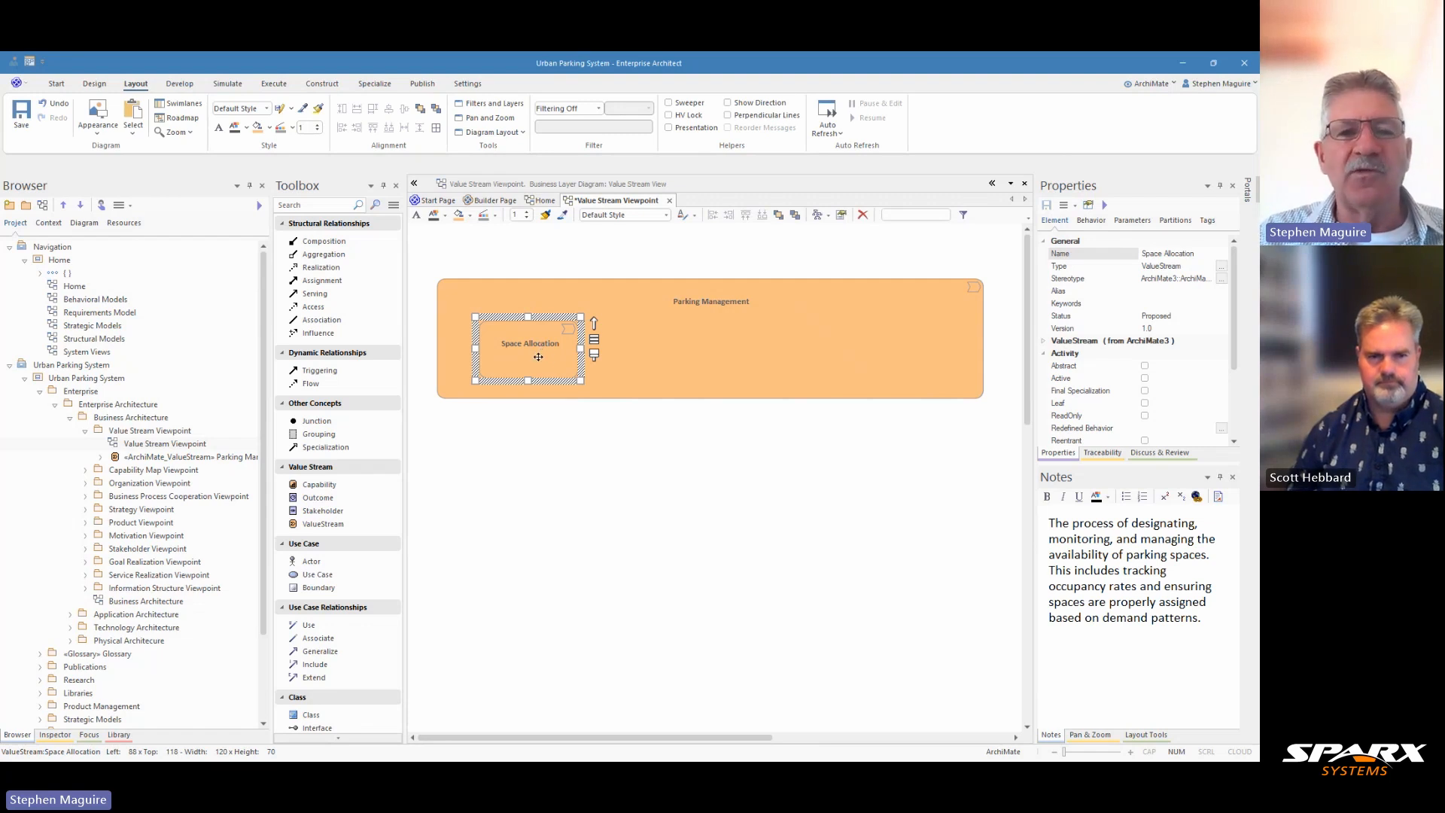
# Set Space Allocation's fill to a lighter custom orange (RGB 255, 221, 187)
pyautogui.click(270, 131)
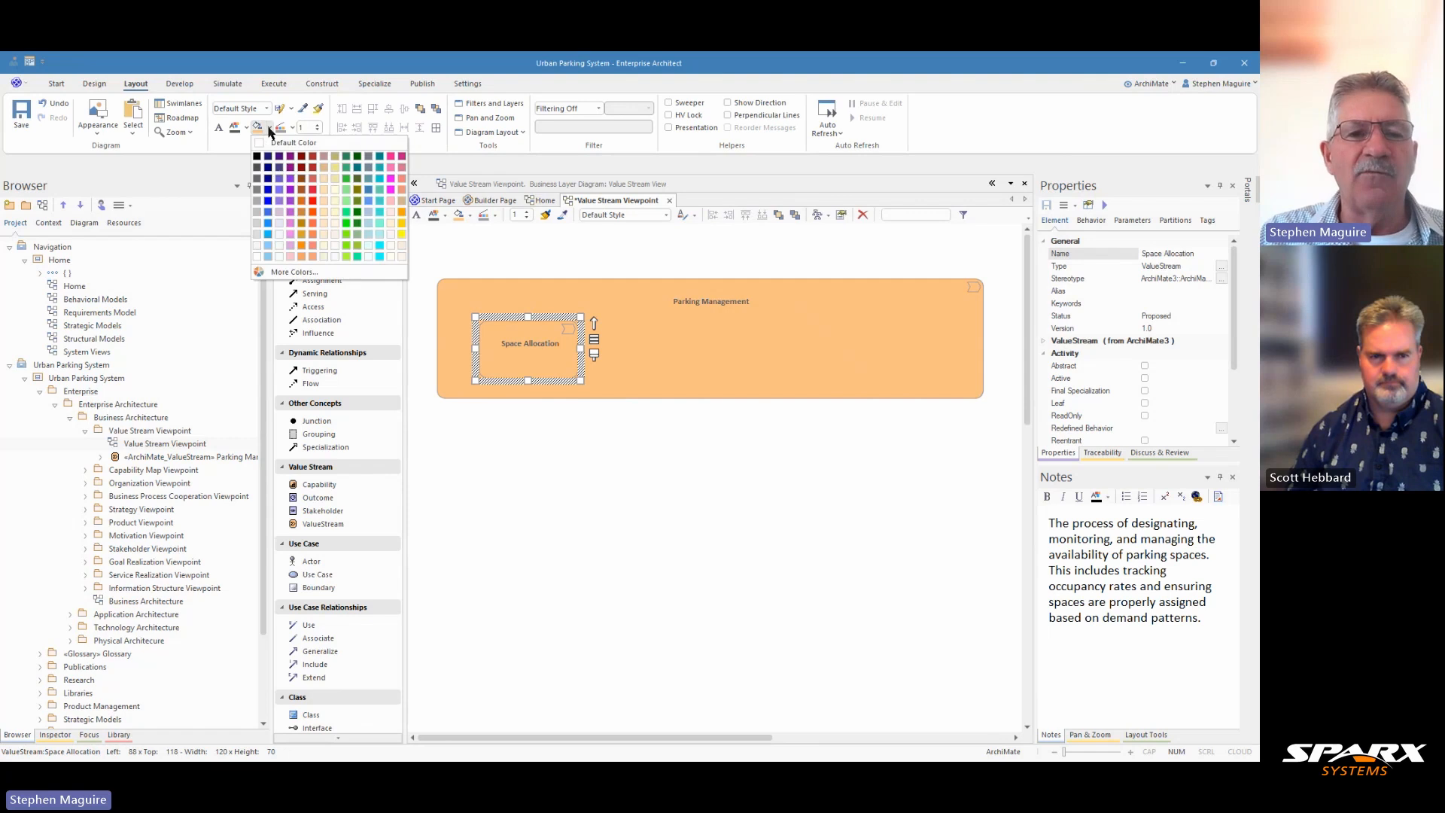
pyautogui.click(312, 272)
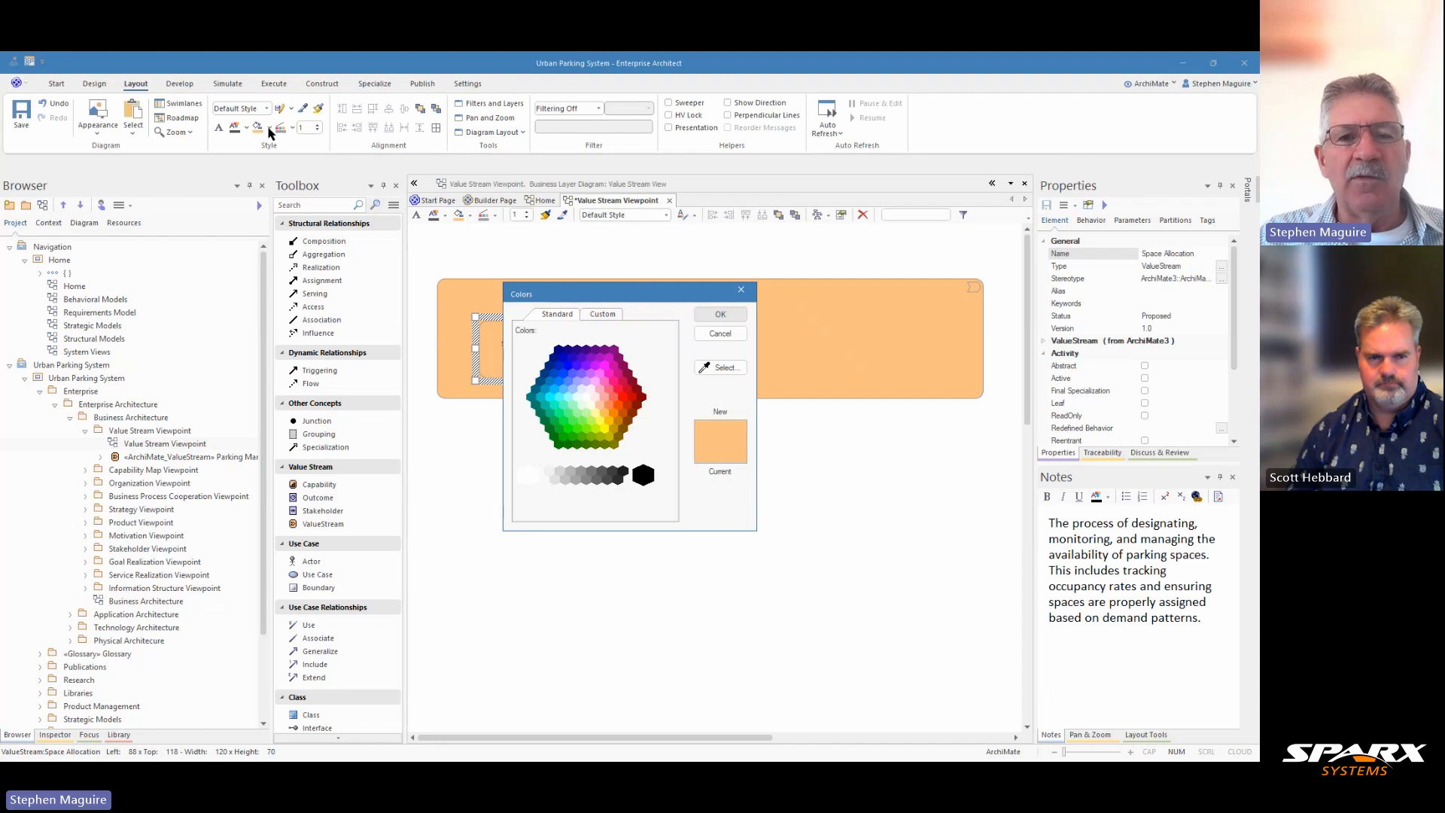
pyautogui.click(602, 315)
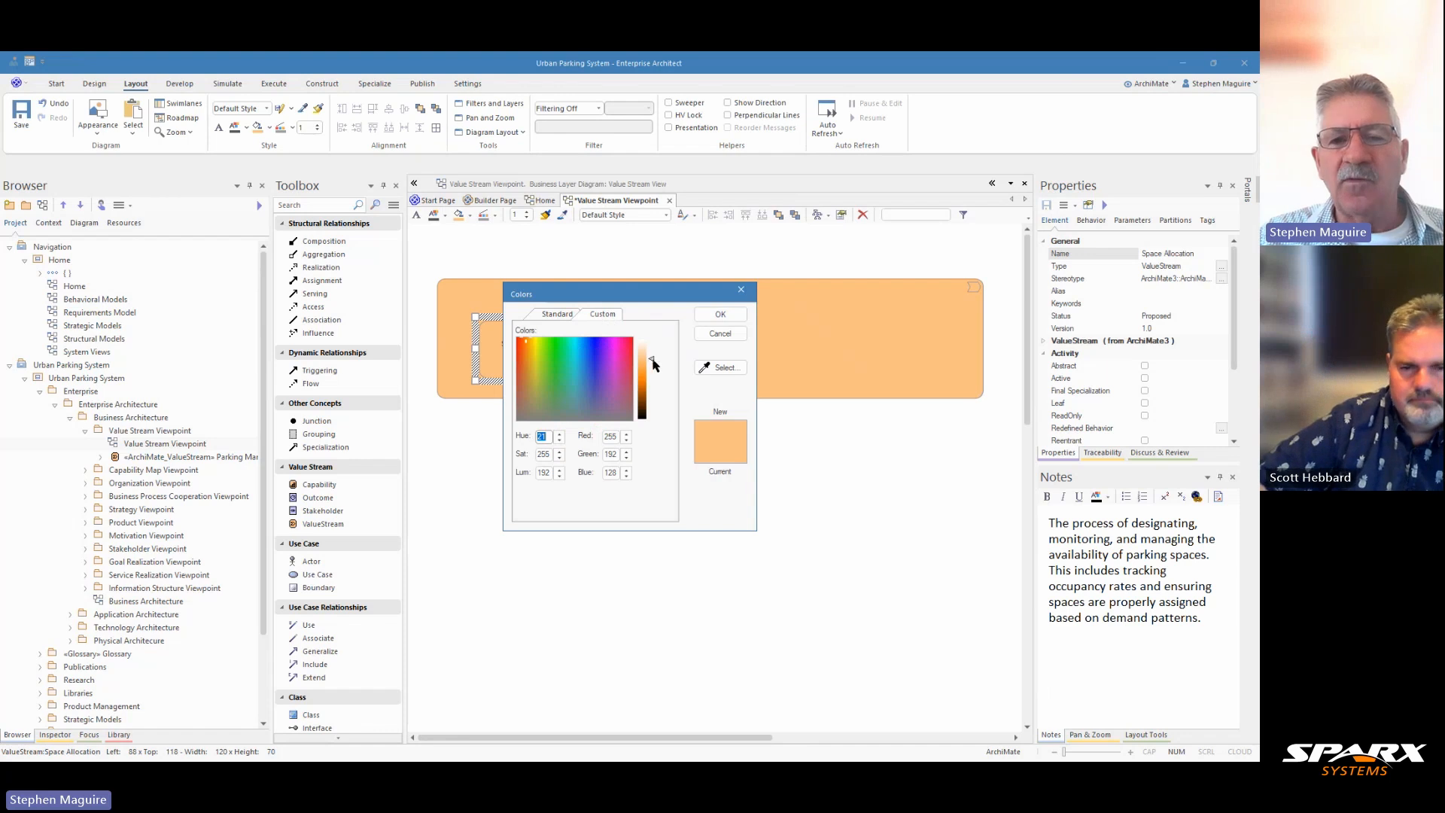
pyautogui.moveTo(651, 364); pyautogui.dragTo(653, 356)
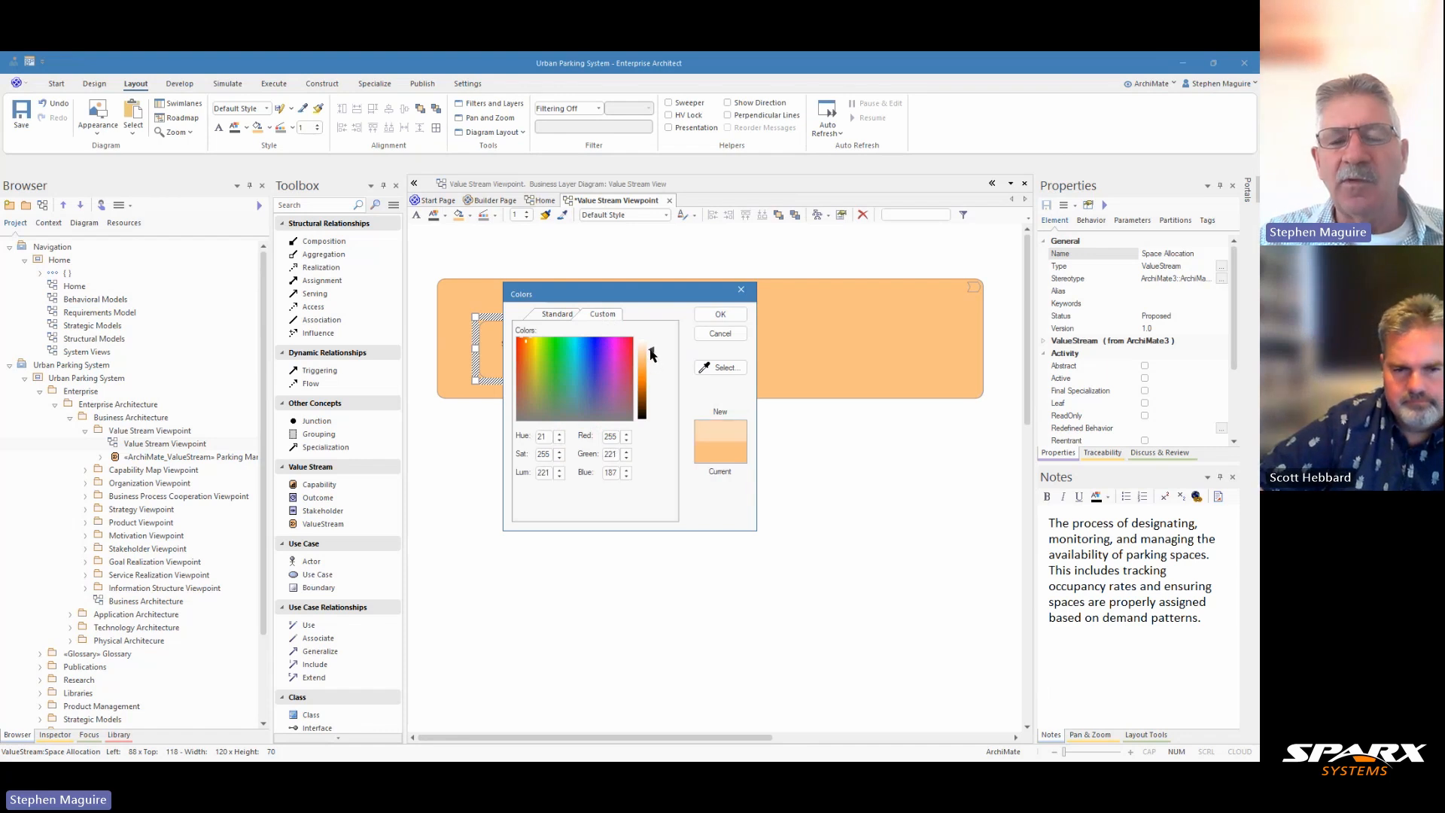
pyautogui.click(702, 316)
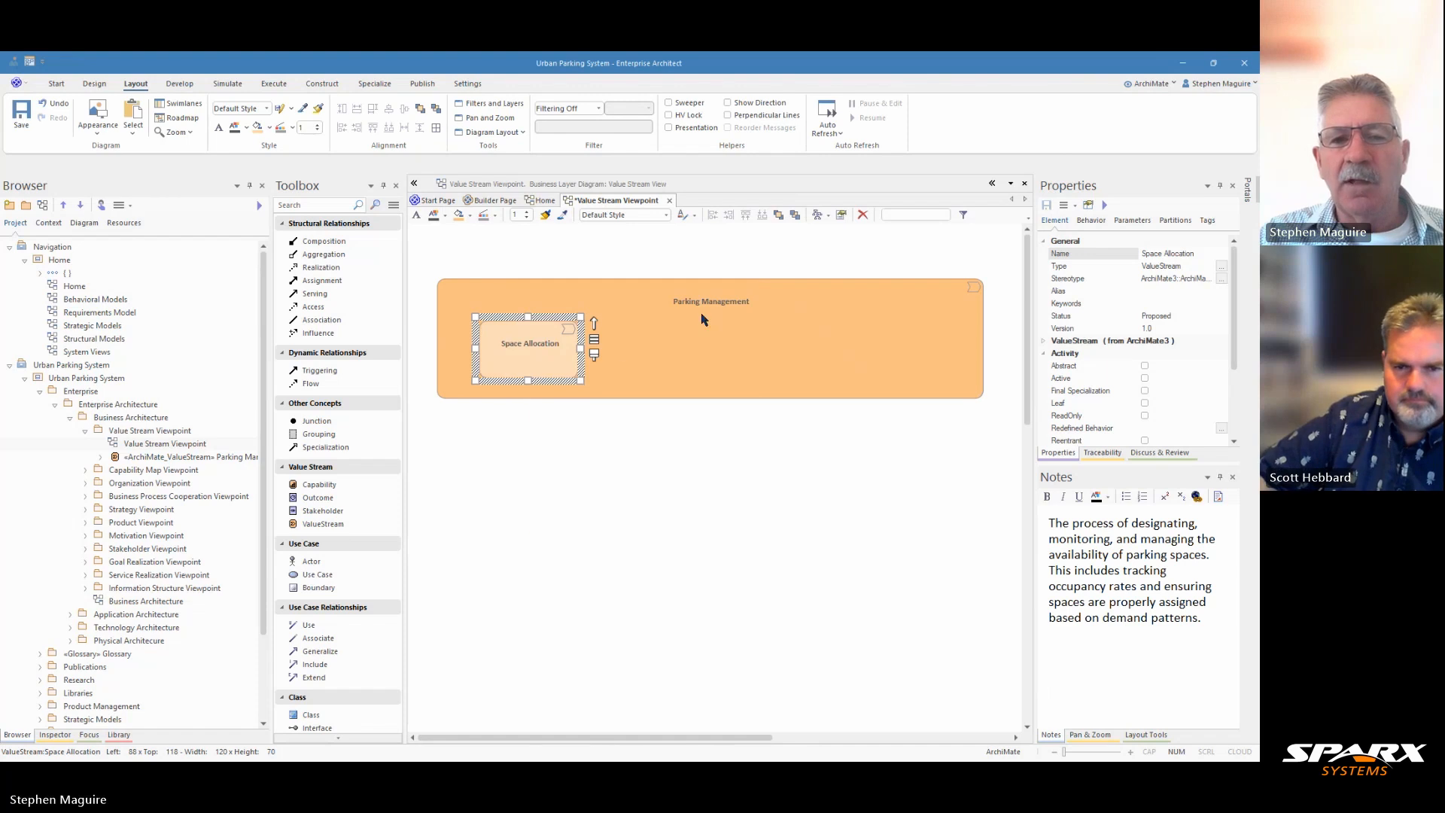
pyautogui.click(594, 355)
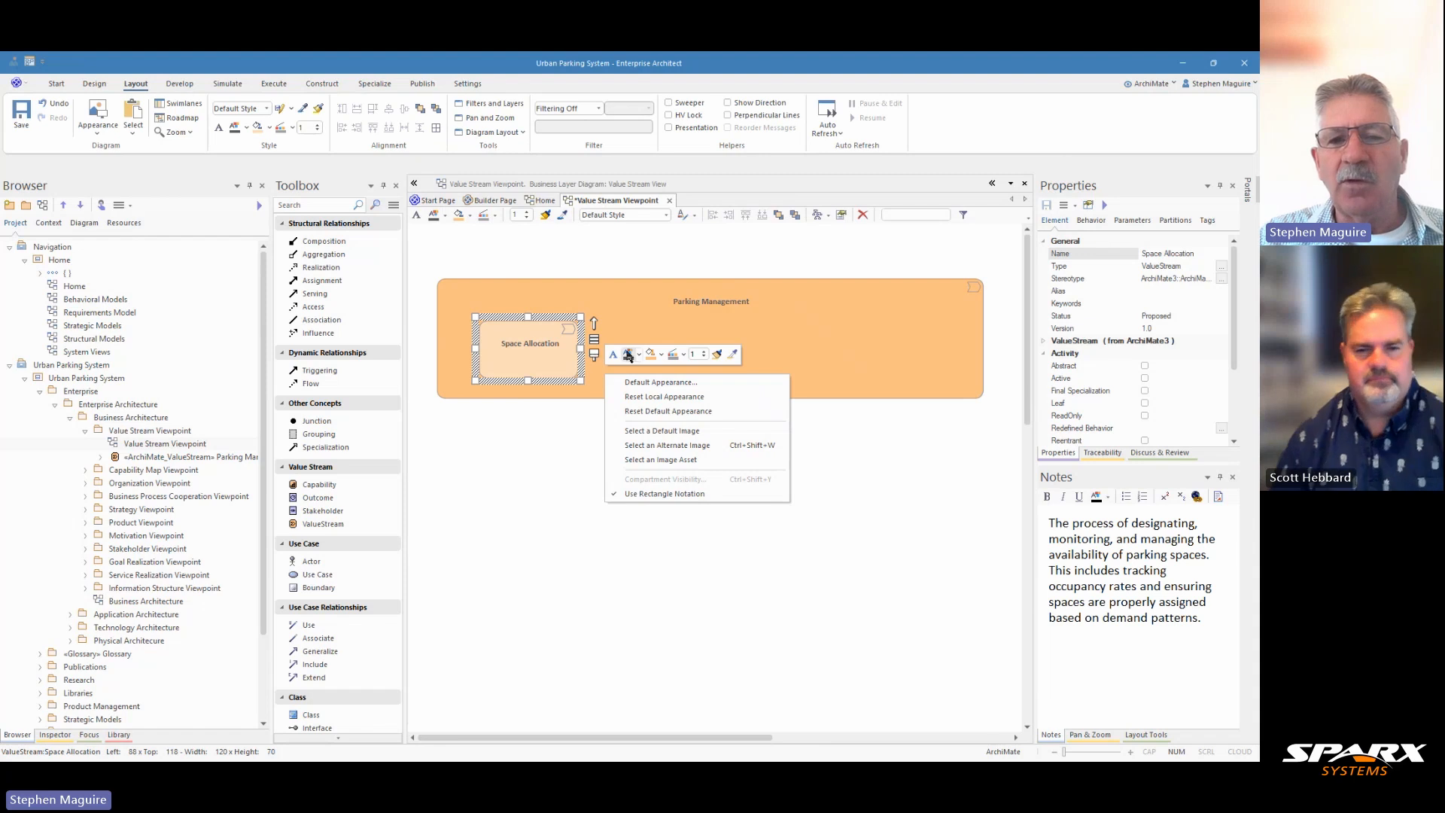
pyautogui.click(663, 356)
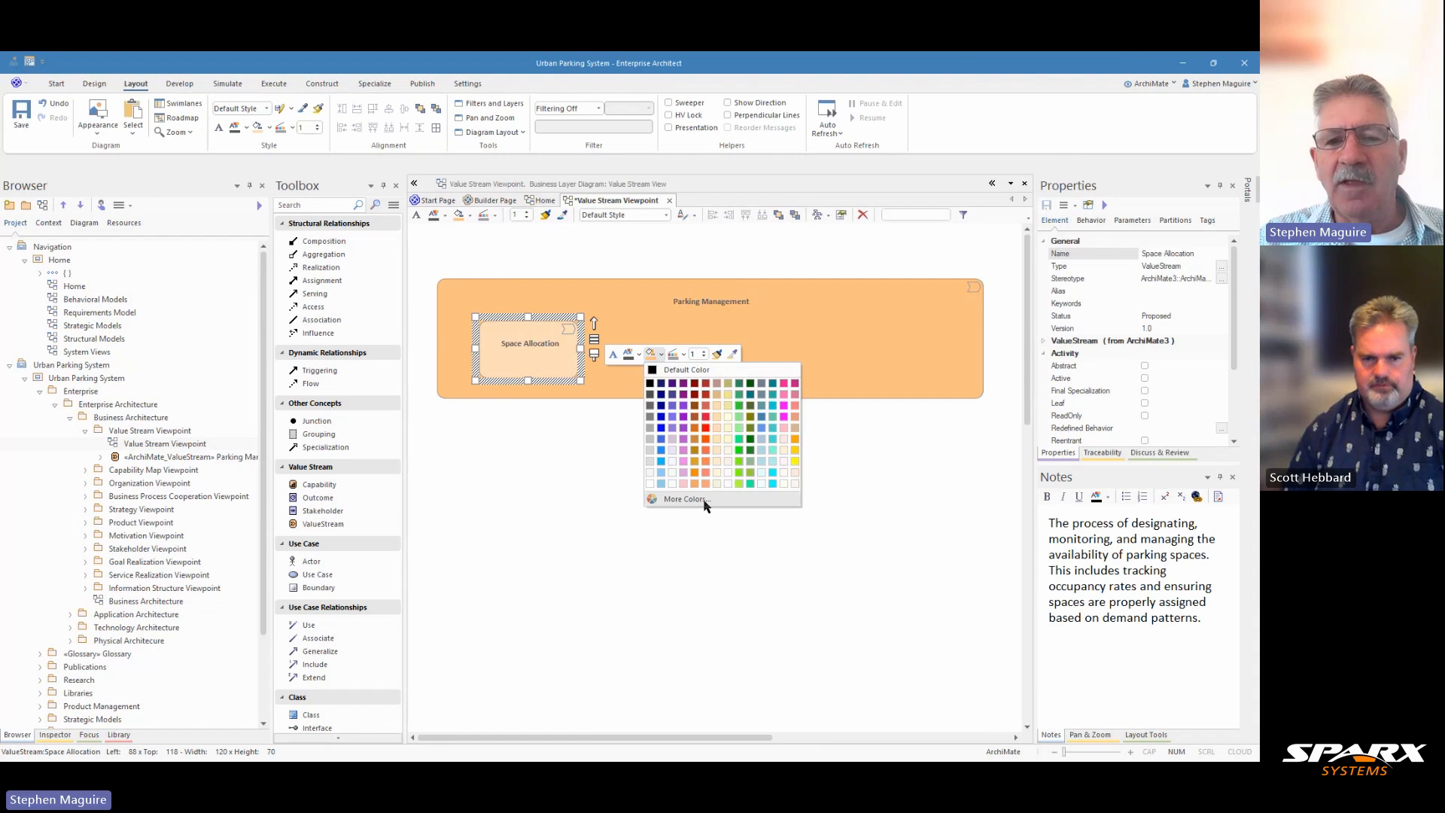
pyautogui.click(709, 502)
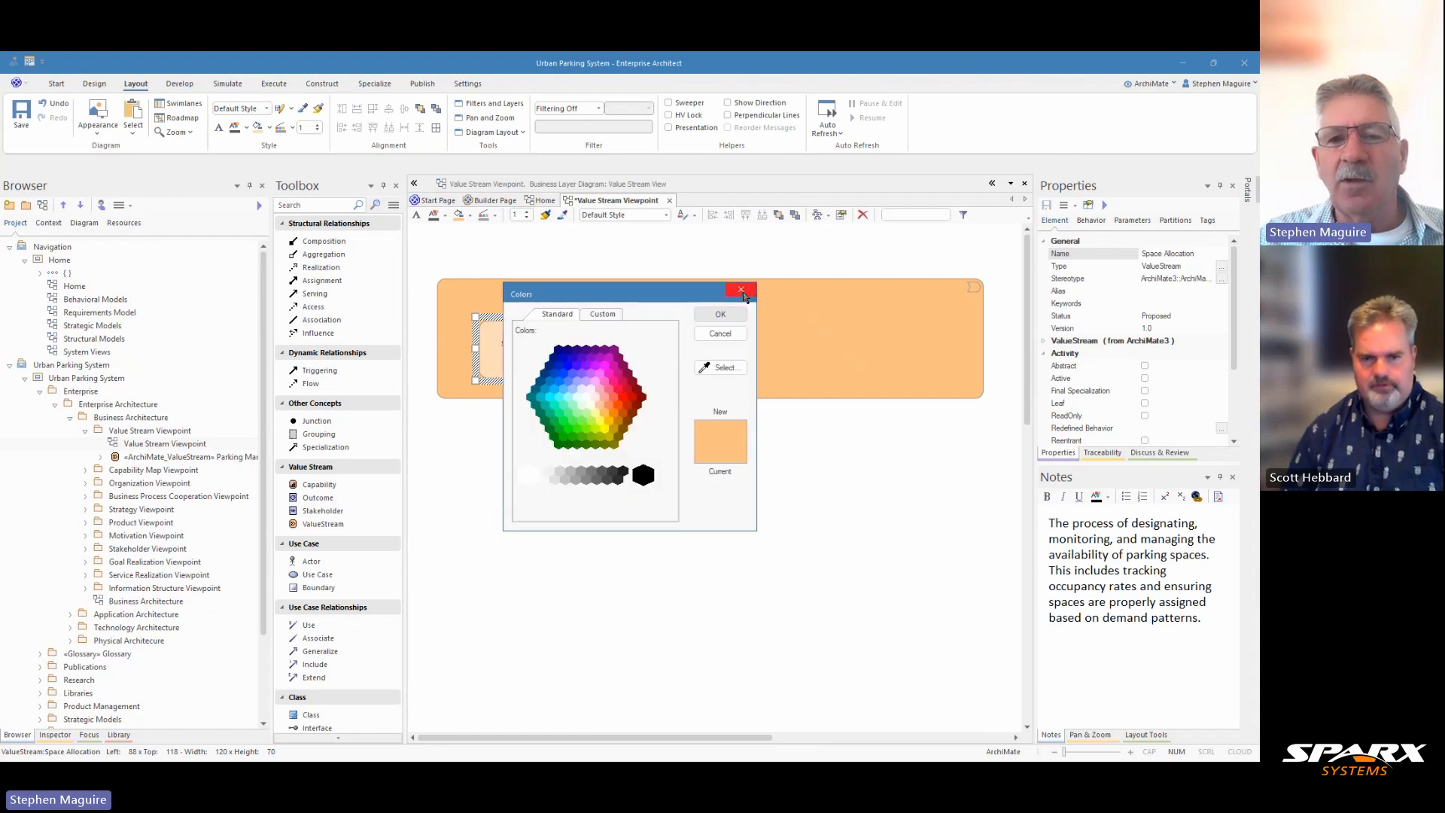
pyautogui.click(737, 295)
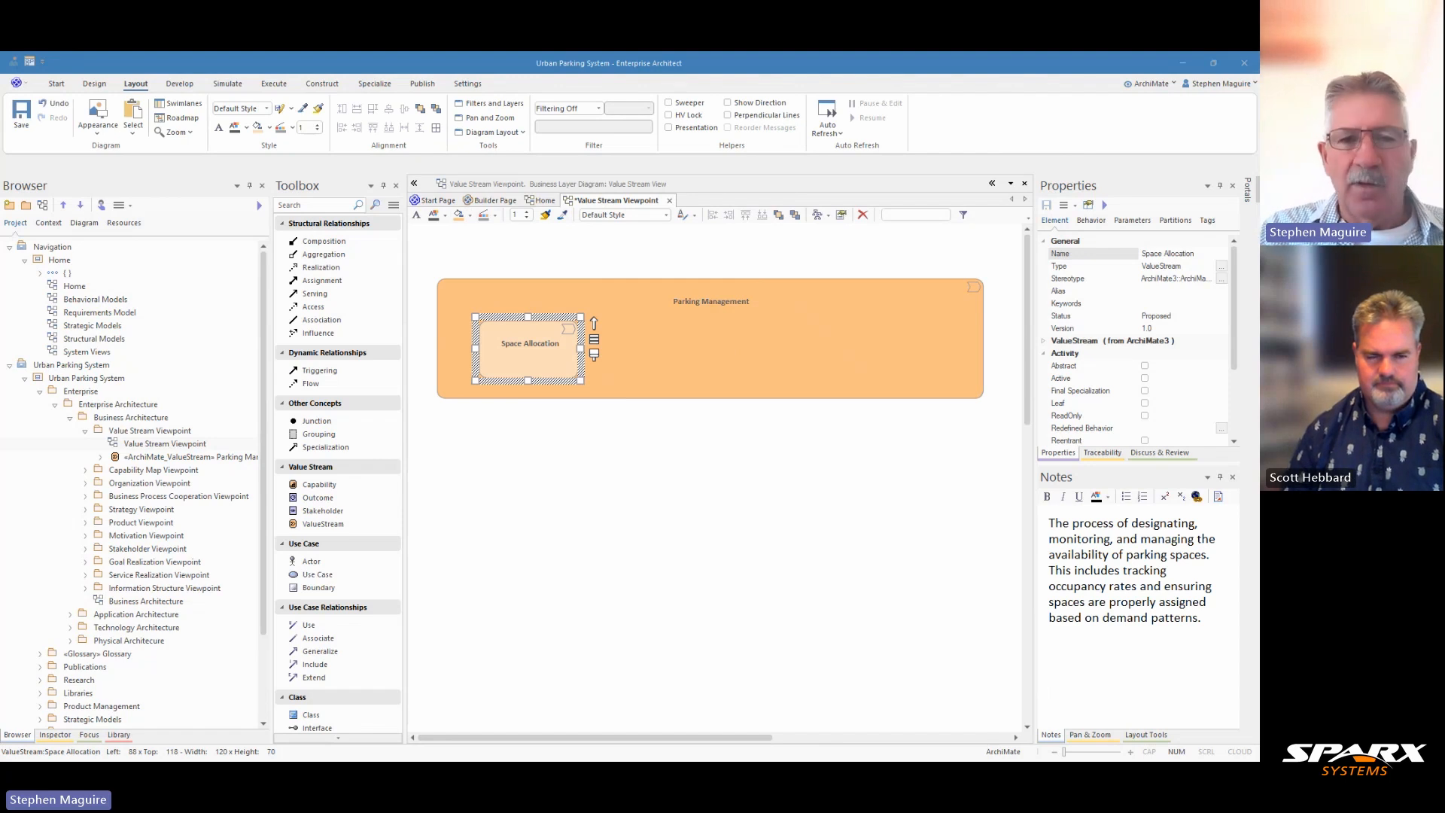
# Add a Capability element named Space Inventory Management below the Parking Management container
pyautogui.click(319, 484)
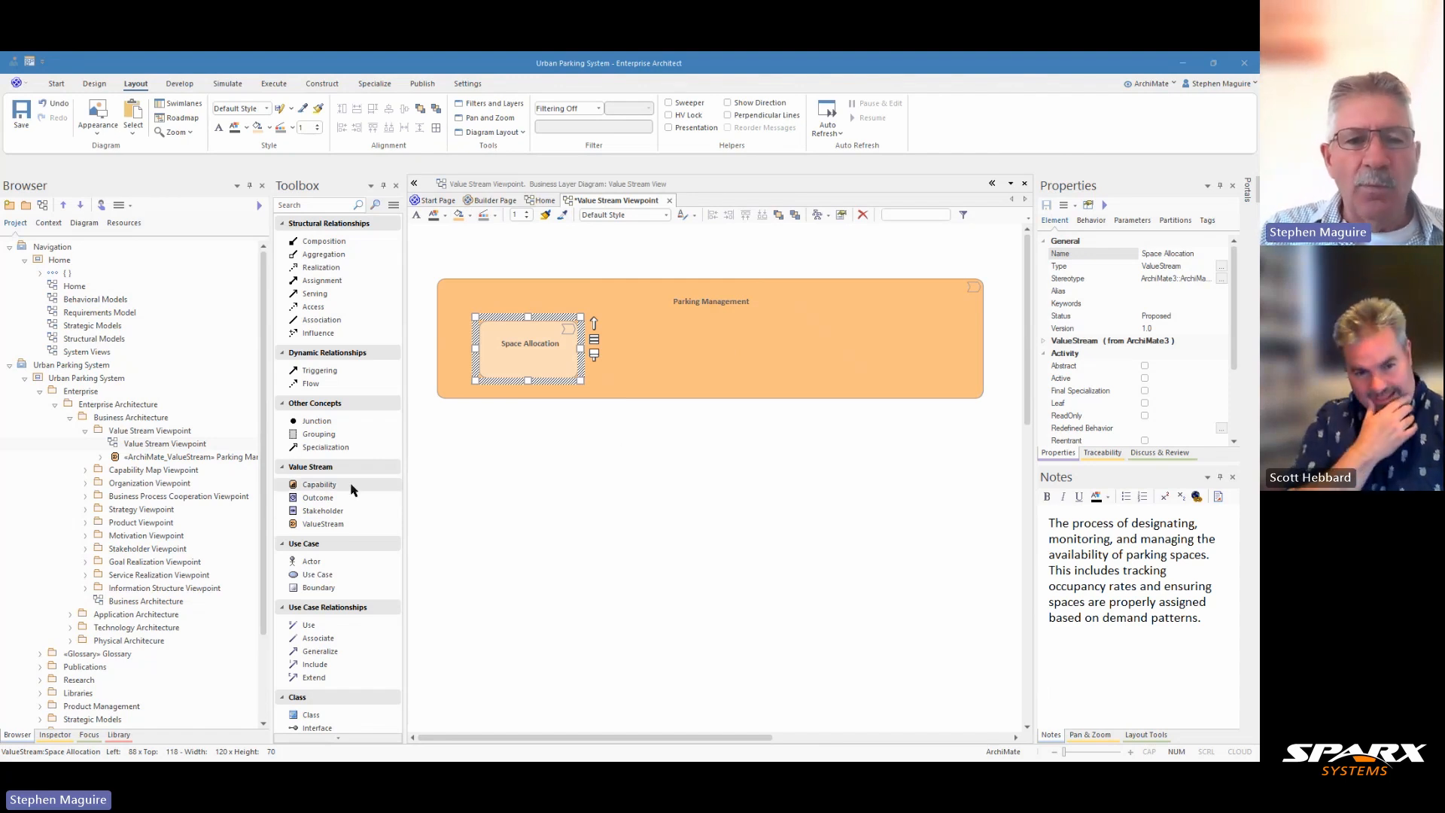
pyautogui.click(518, 456)
pyautogui.write('Space Inventory Management')
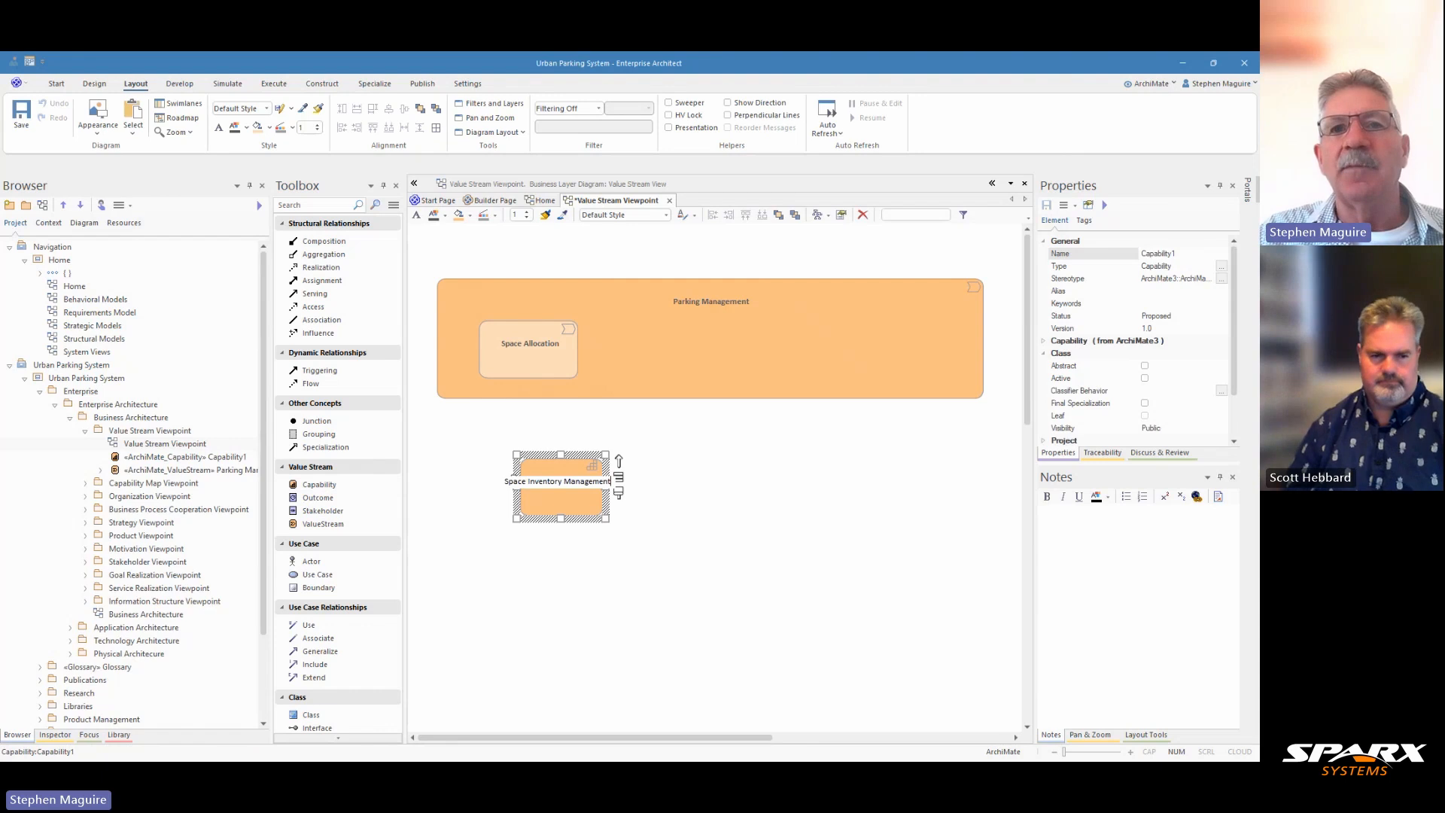
pyautogui.press('Return')
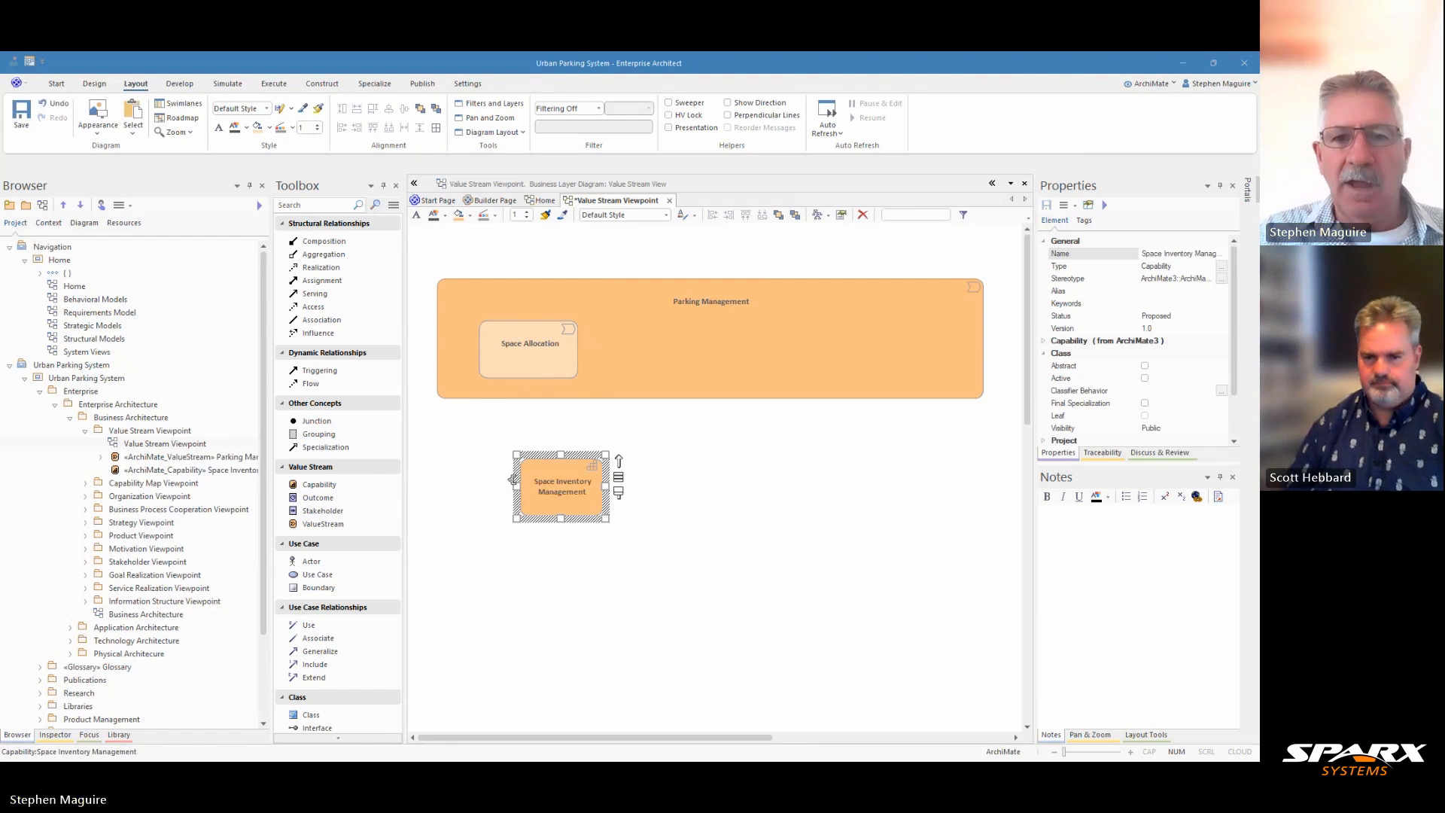
# Paste the Space Inventory Management description into its notes and move the element slightly left
pyautogui.click(1051, 536)
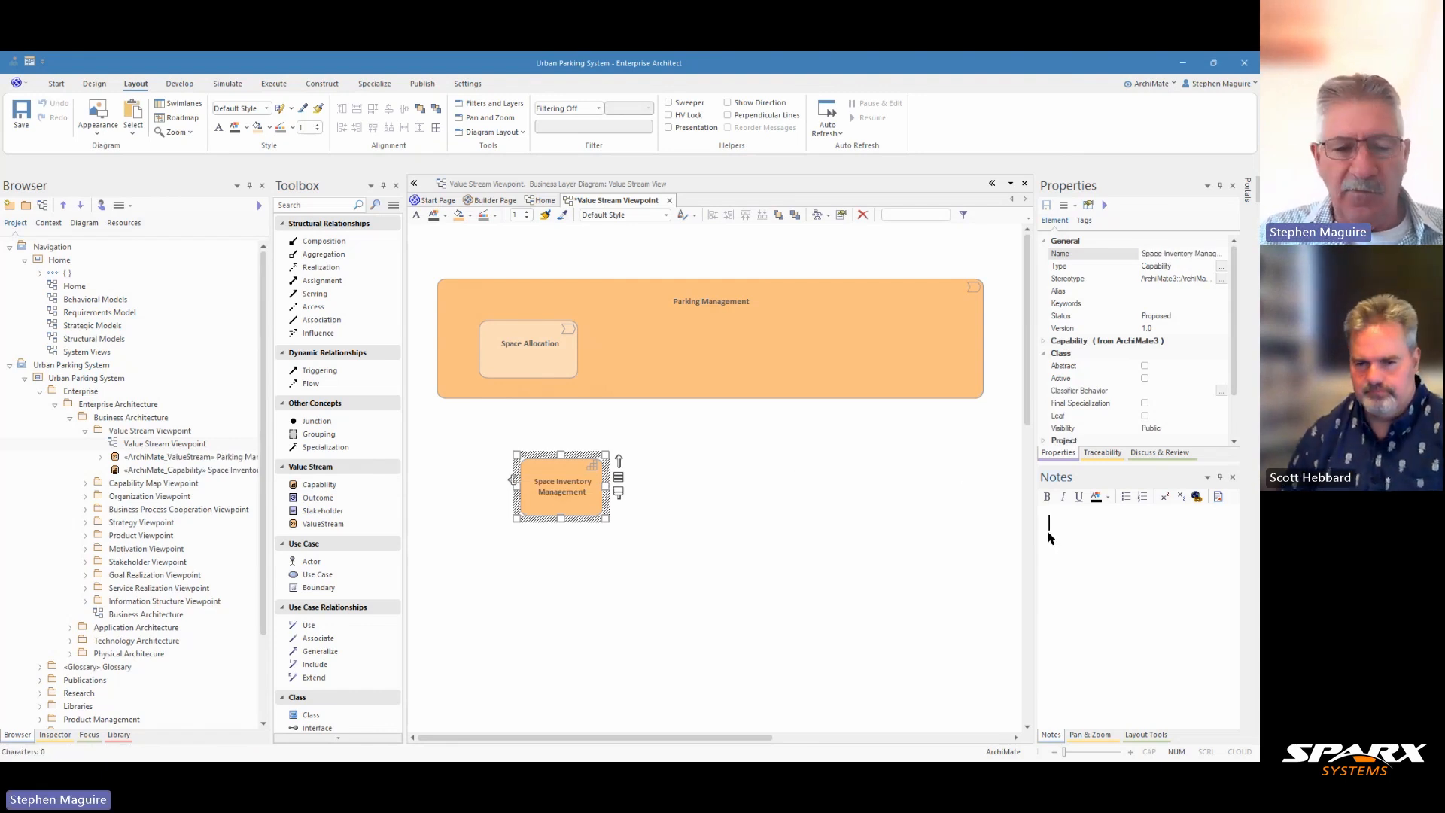
pyautogui.write('The ability to track, categorize, and maintain a digital inventory of all parking spaces. This capability enables real-time status updates and supports effective space allocation.')
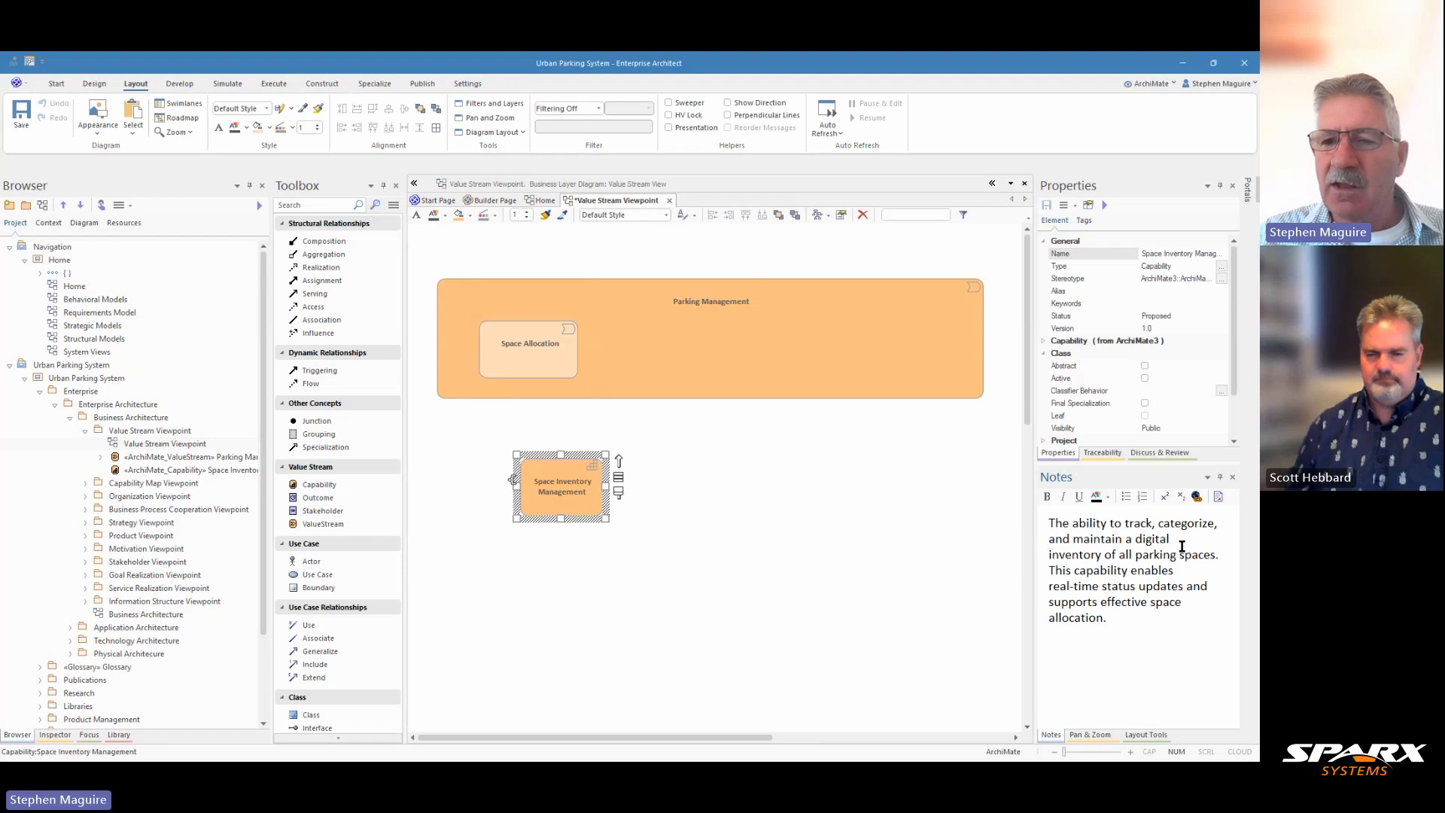
pyautogui.click(772, 519)
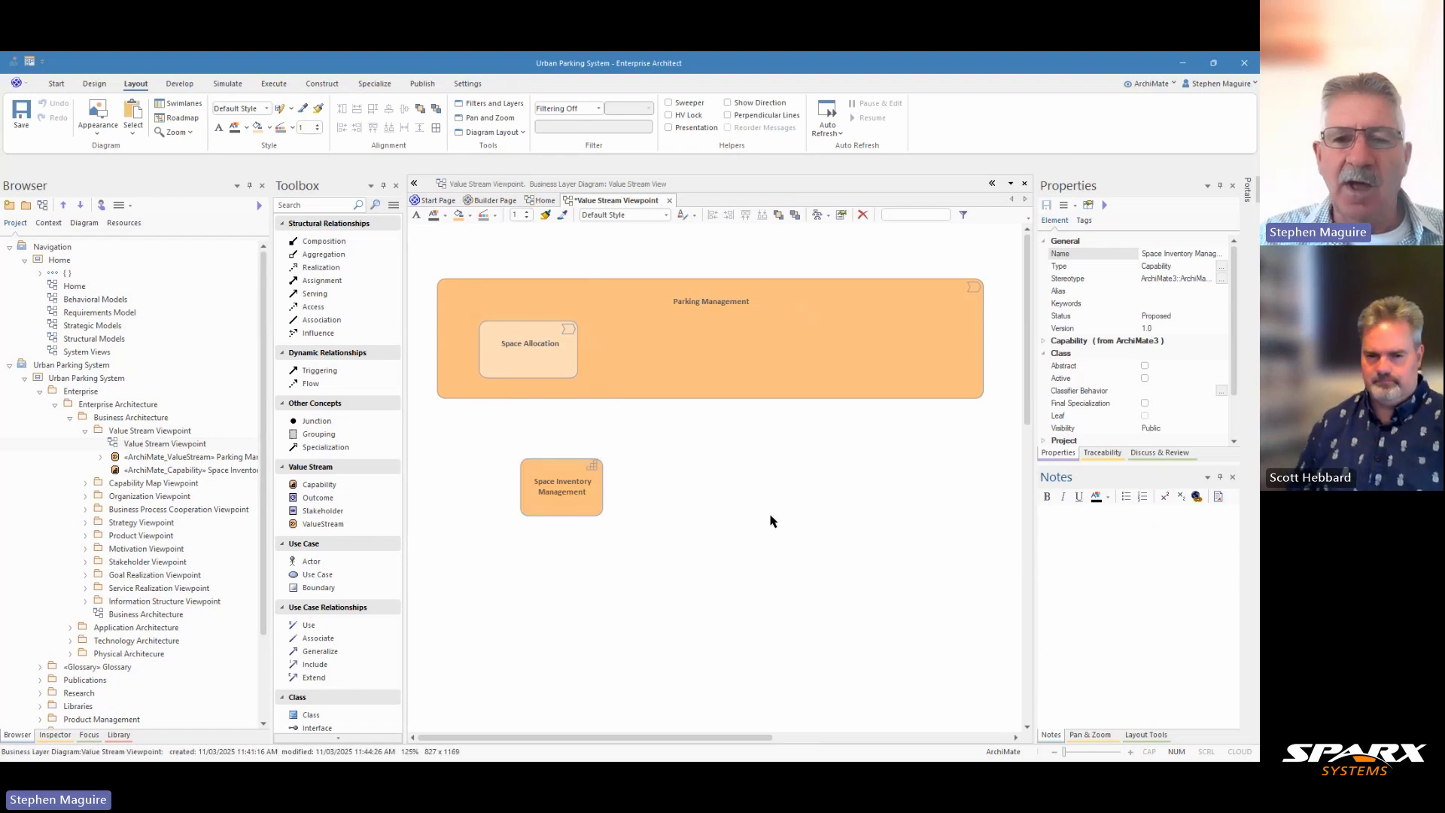
pyautogui.moveTo(581, 477); pyautogui.dragTo(544, 466)
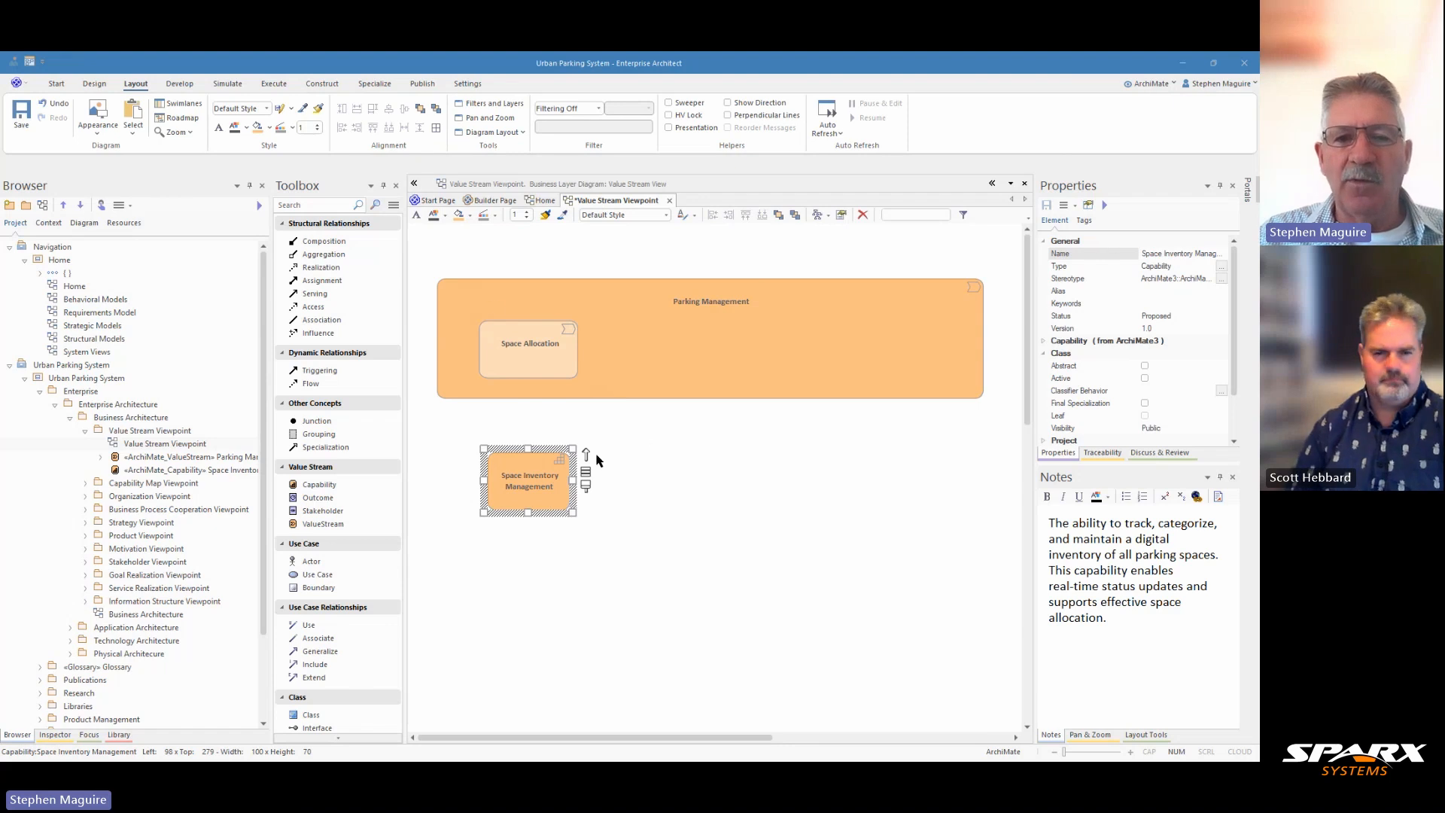
# Draw a Serving relationship from Space Inventory Management to Space Allocation, then delete it from the model
pyautogui.moveTo(586, 453); pyautogui.dragTo(525, 348)
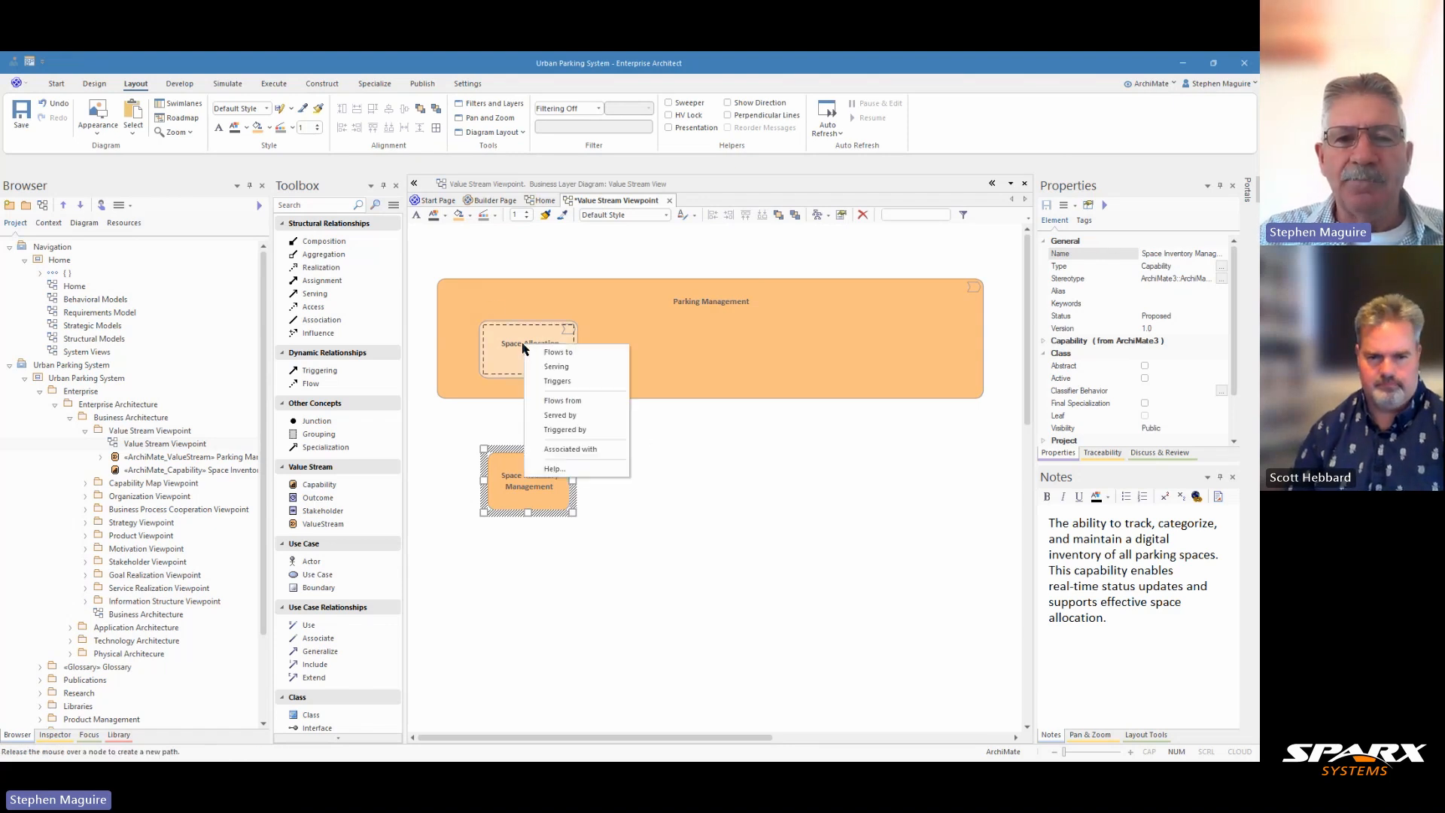
pyautogui.click(575, 369)
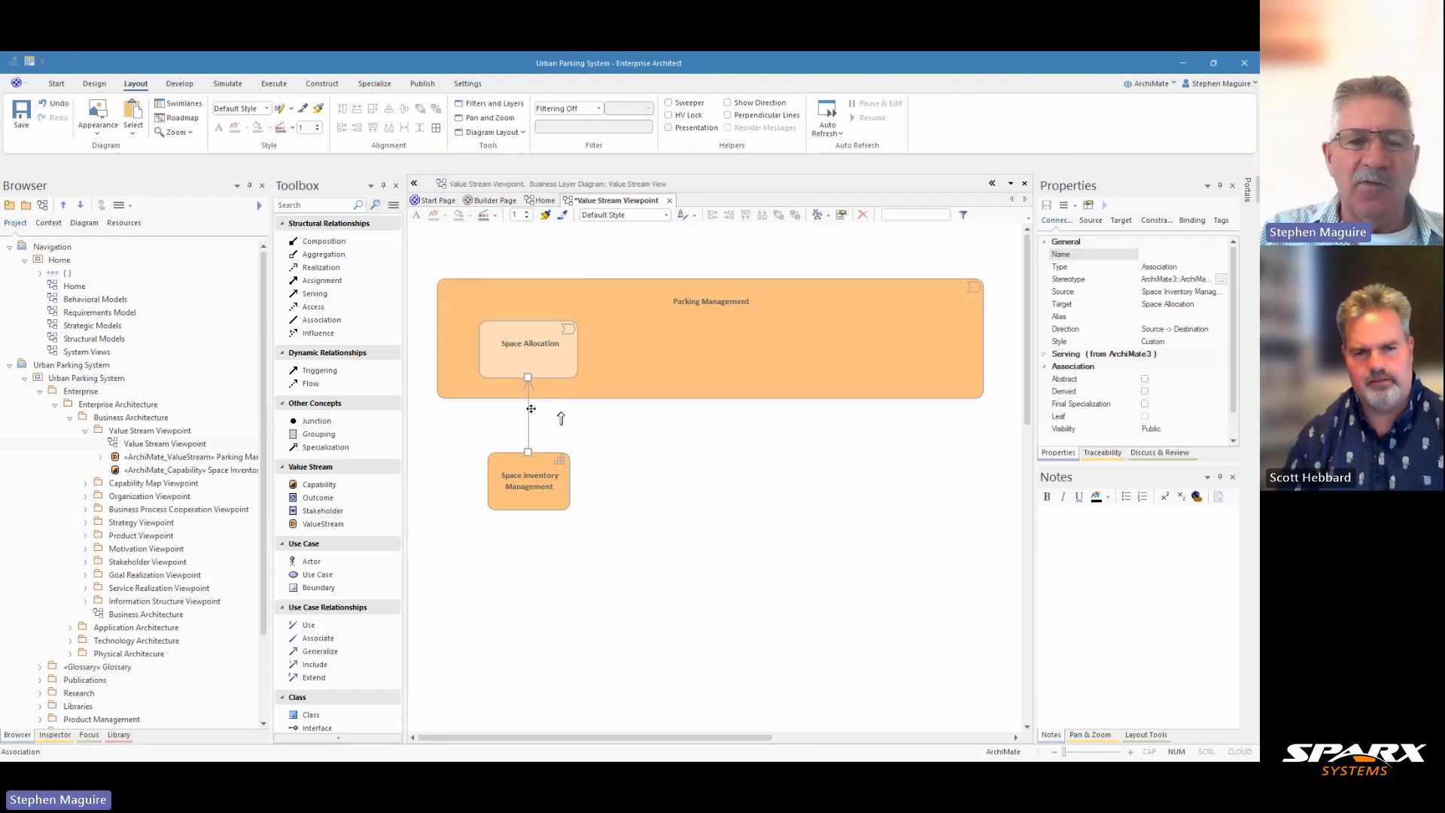
pyautogui.hotkey('ctrl', 'Delete')
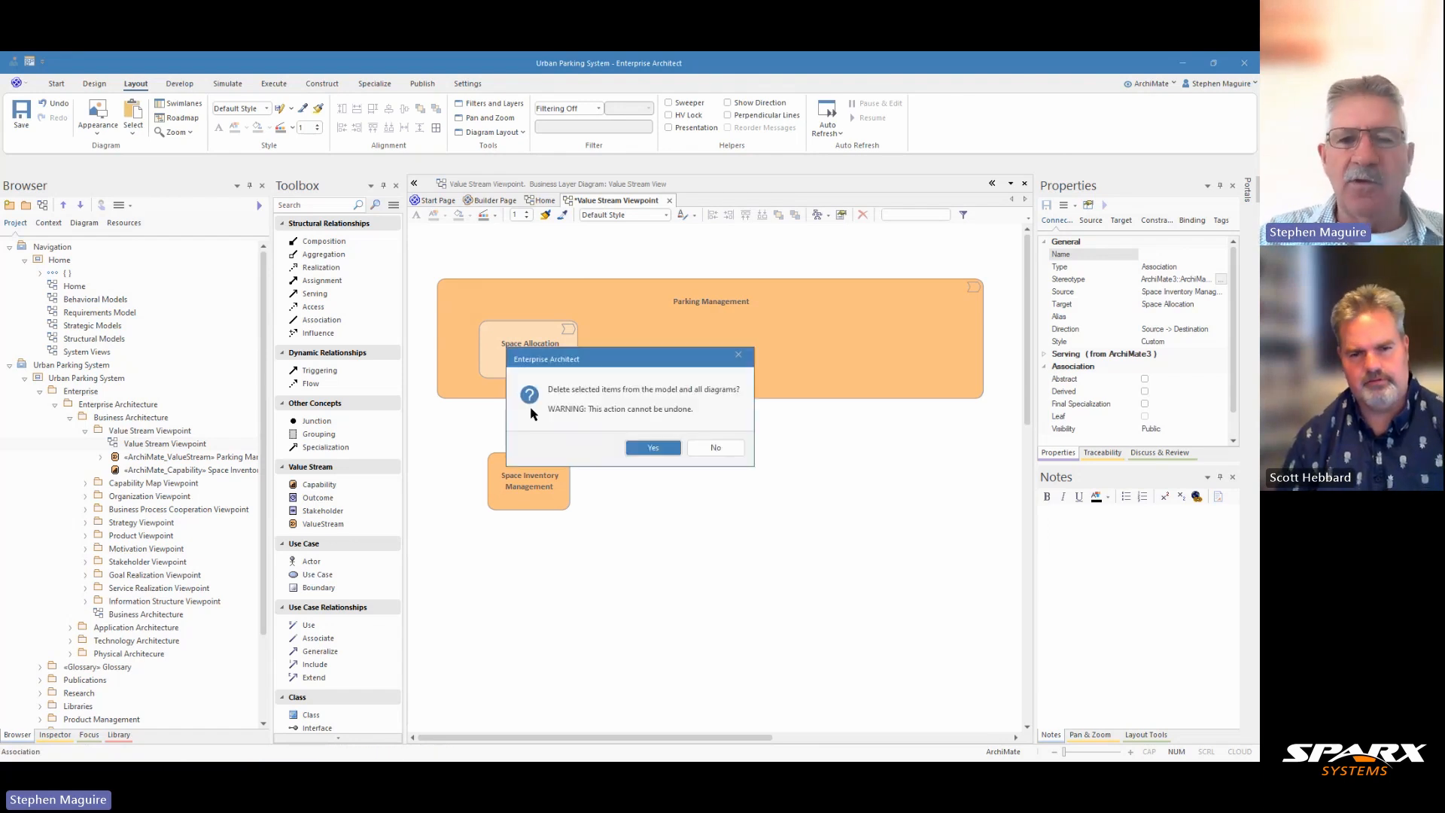
pyautogui.click(656, 449)
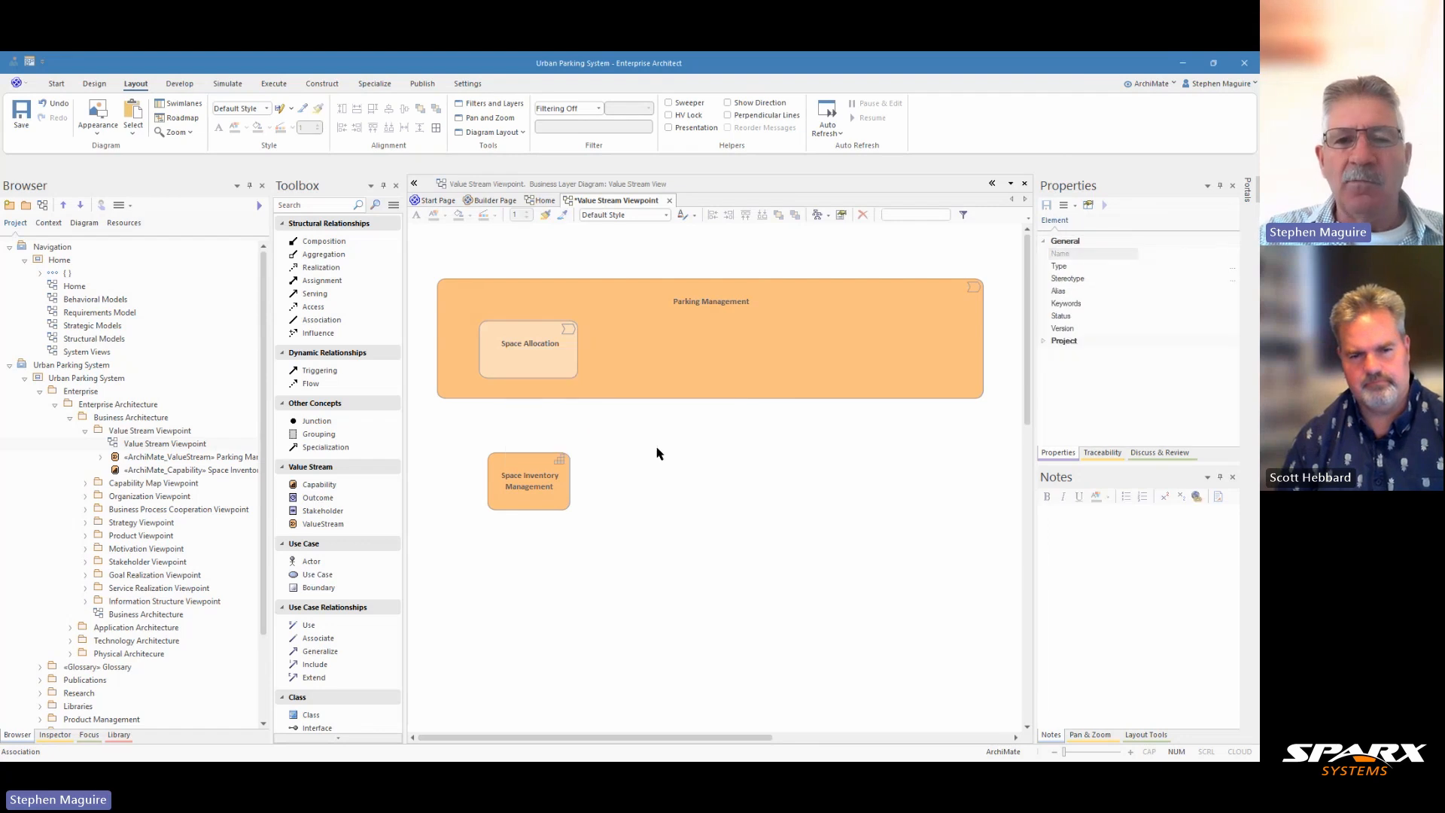
# Connect Space Inventory Management to Space Allocation with a Serving relationship, re-attaching the connector end onto Space Allocation
pyautogui.click(526, 483)
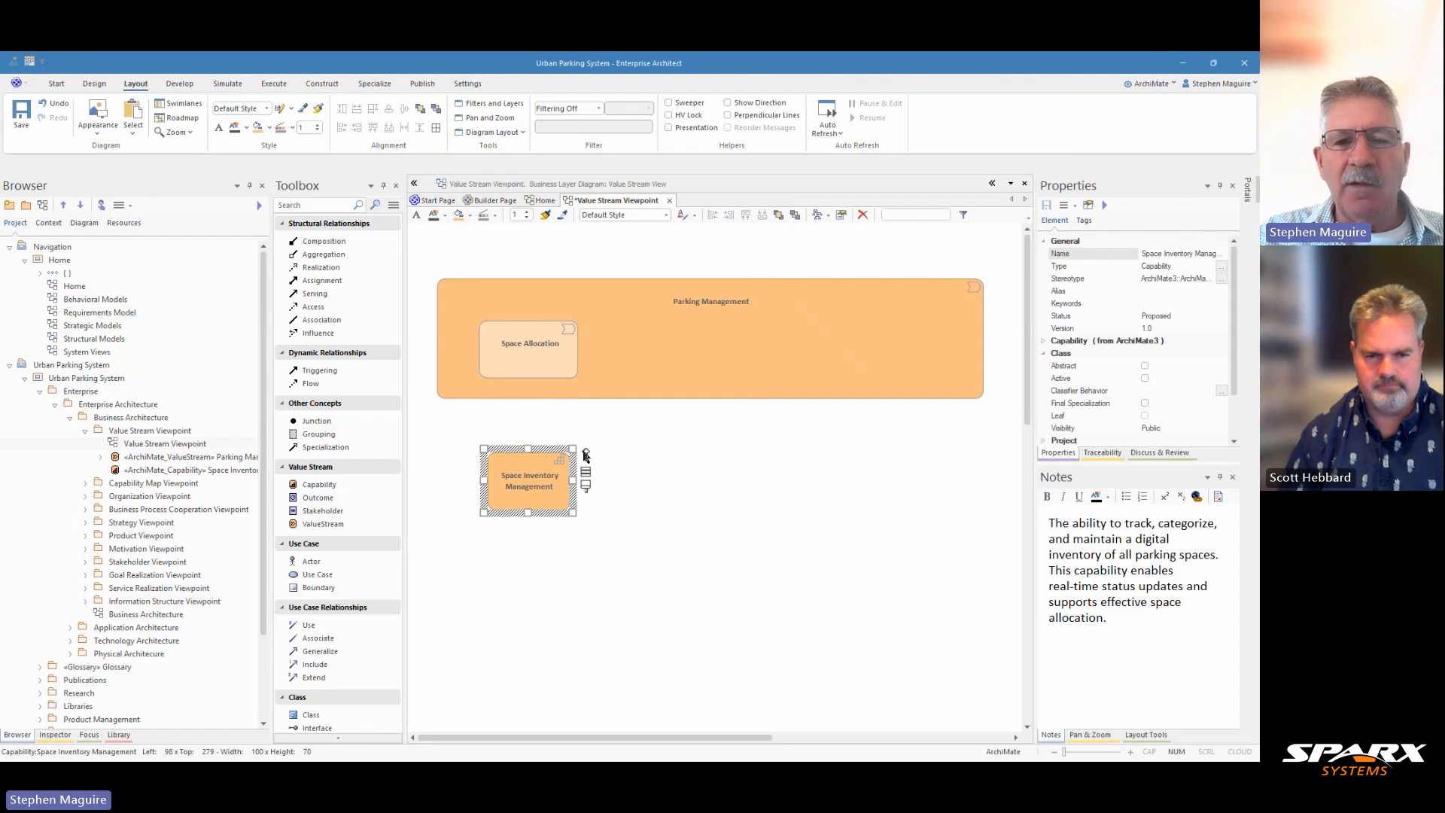
pyautogui.moveTo(586, 454); pyautogui.dragTo(529, 352)
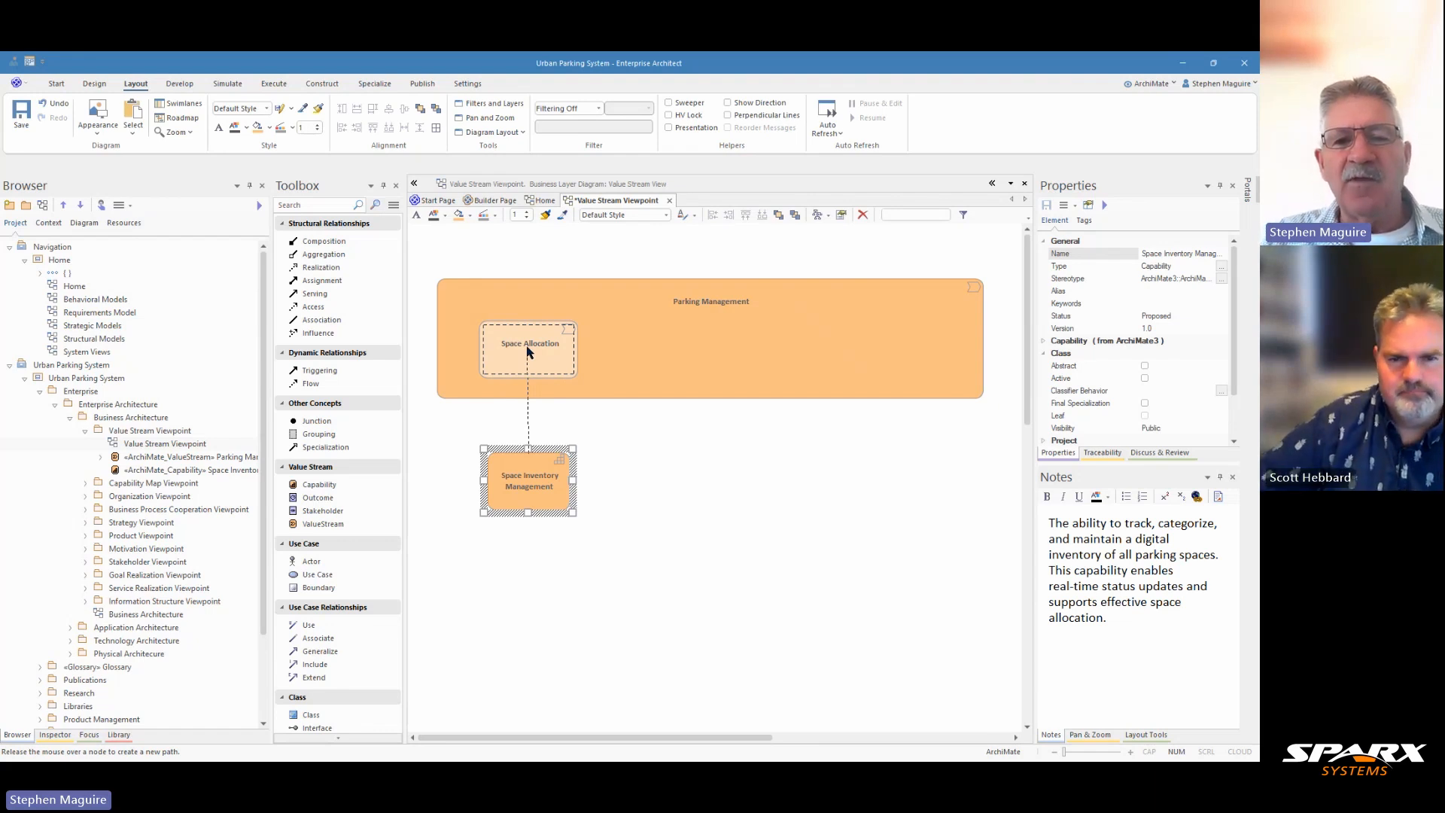
pyautogui.moveTo(530, 351); pyautogui.dragTo(636, 378)
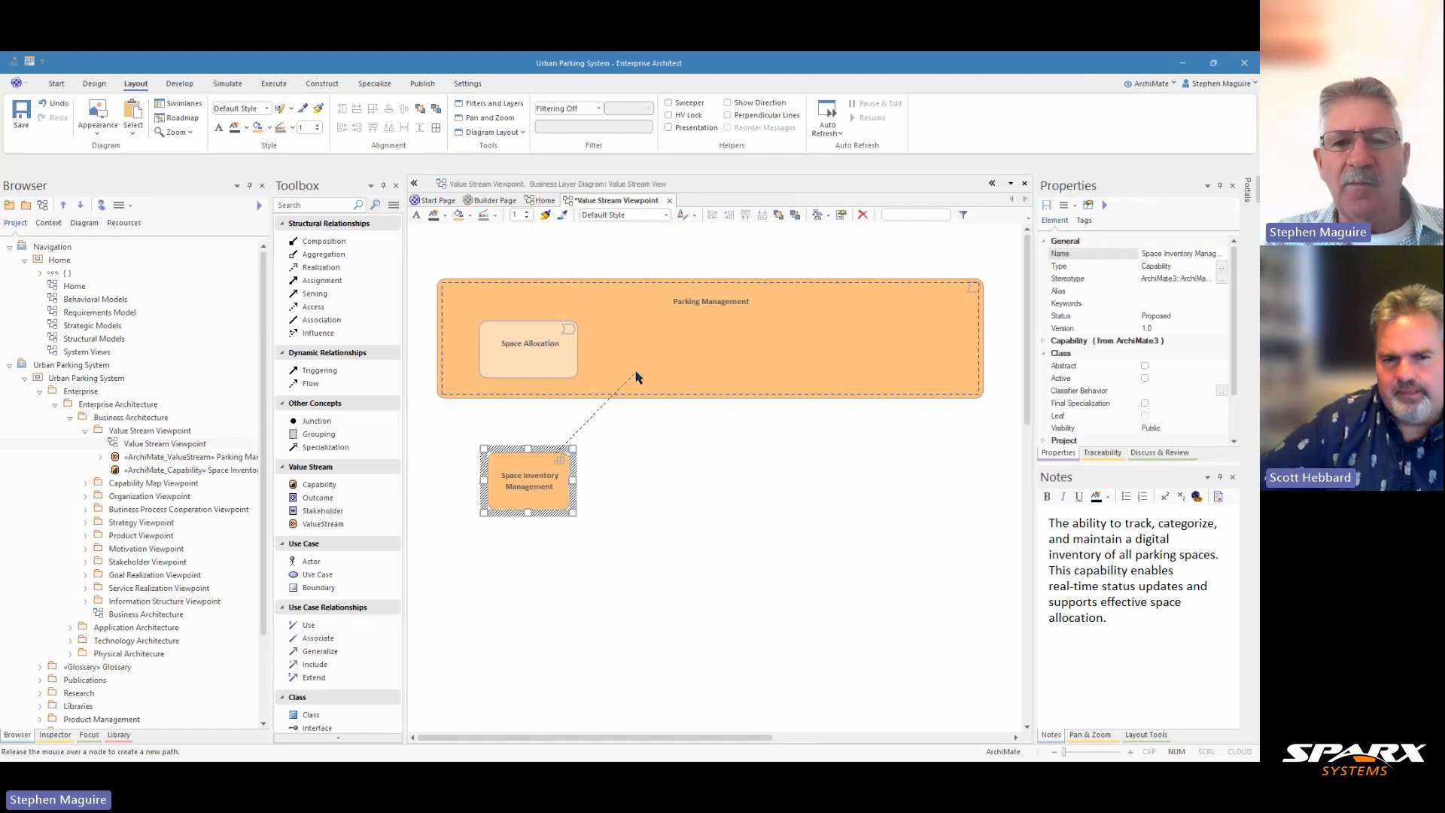
pyautogui.moveTo(636, 378); pyautogui.dragTo(636, 377)
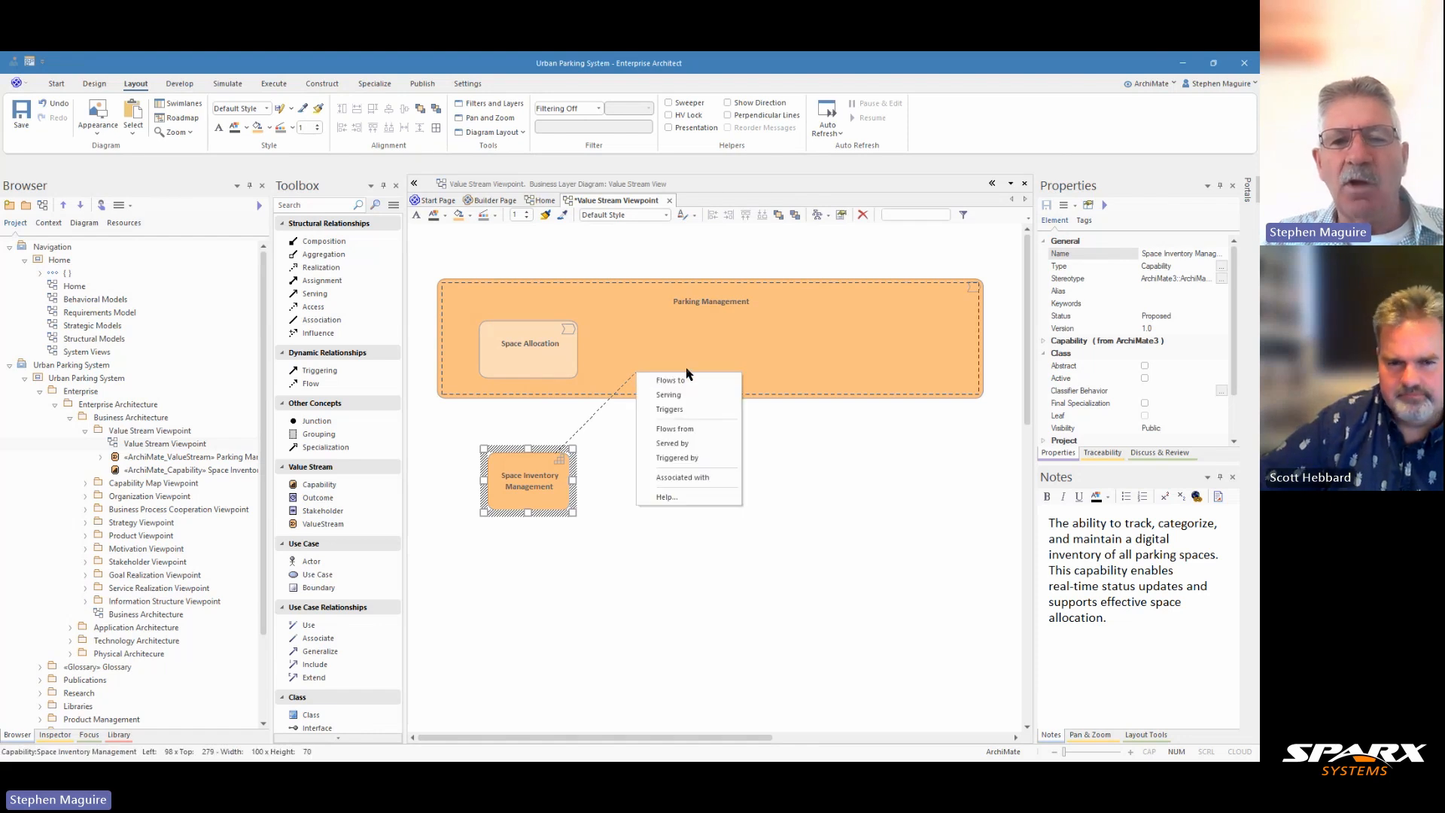
pyautogui.click(687, 397)
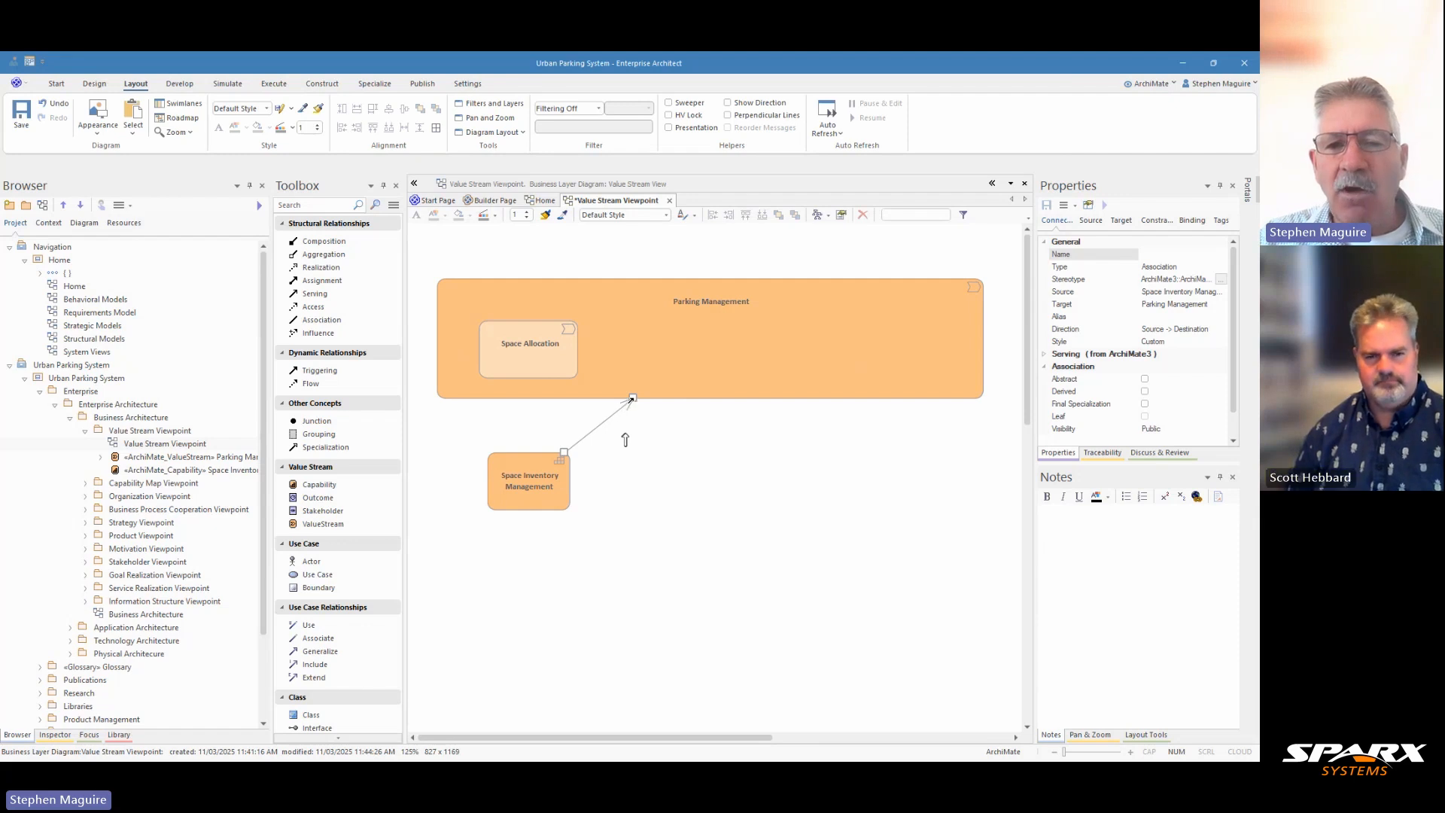
pyautogui.moveTo(624, 439); pyautogui.dragTo(526, 348)
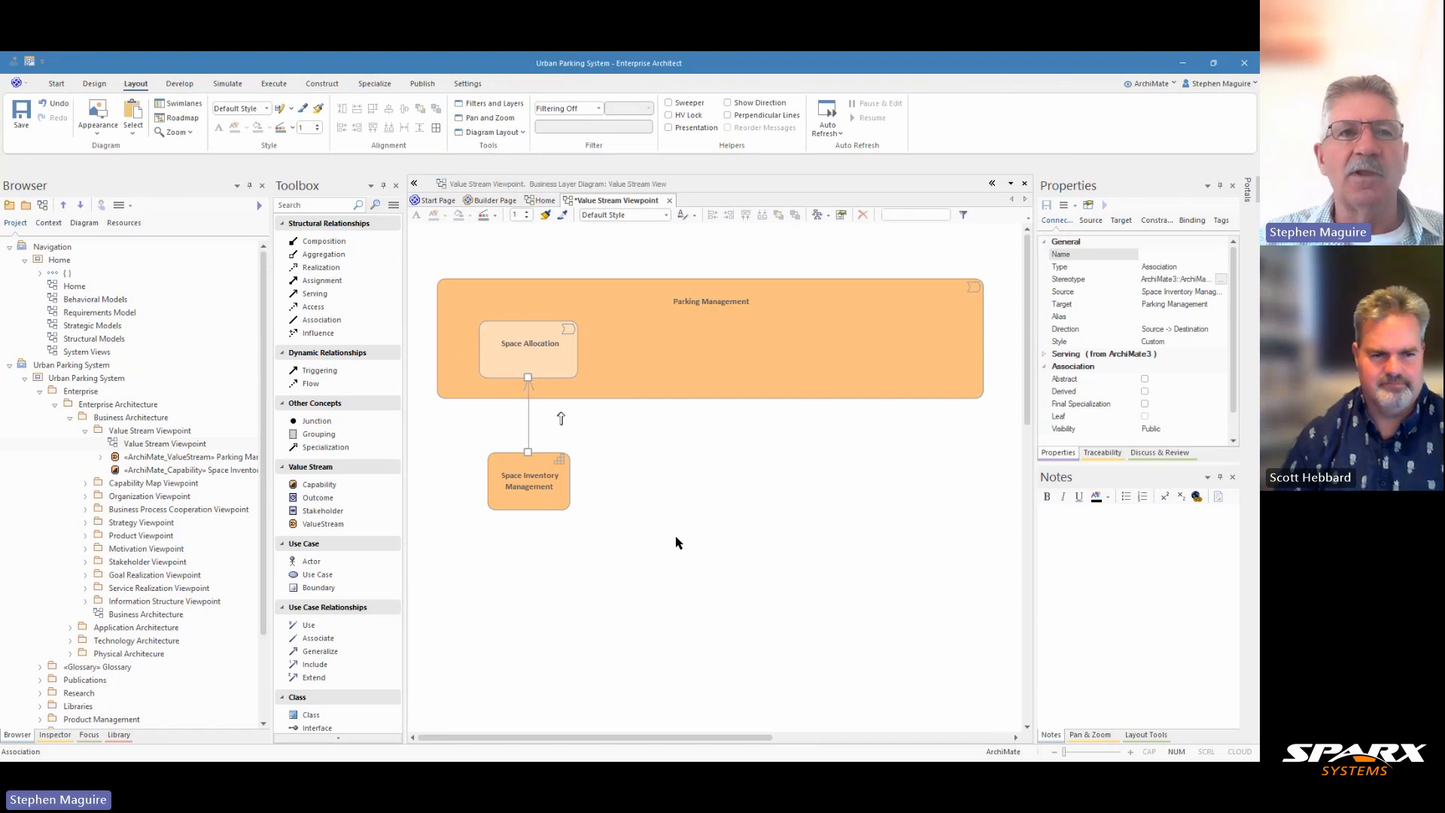
pyautogui.click(532, 497)
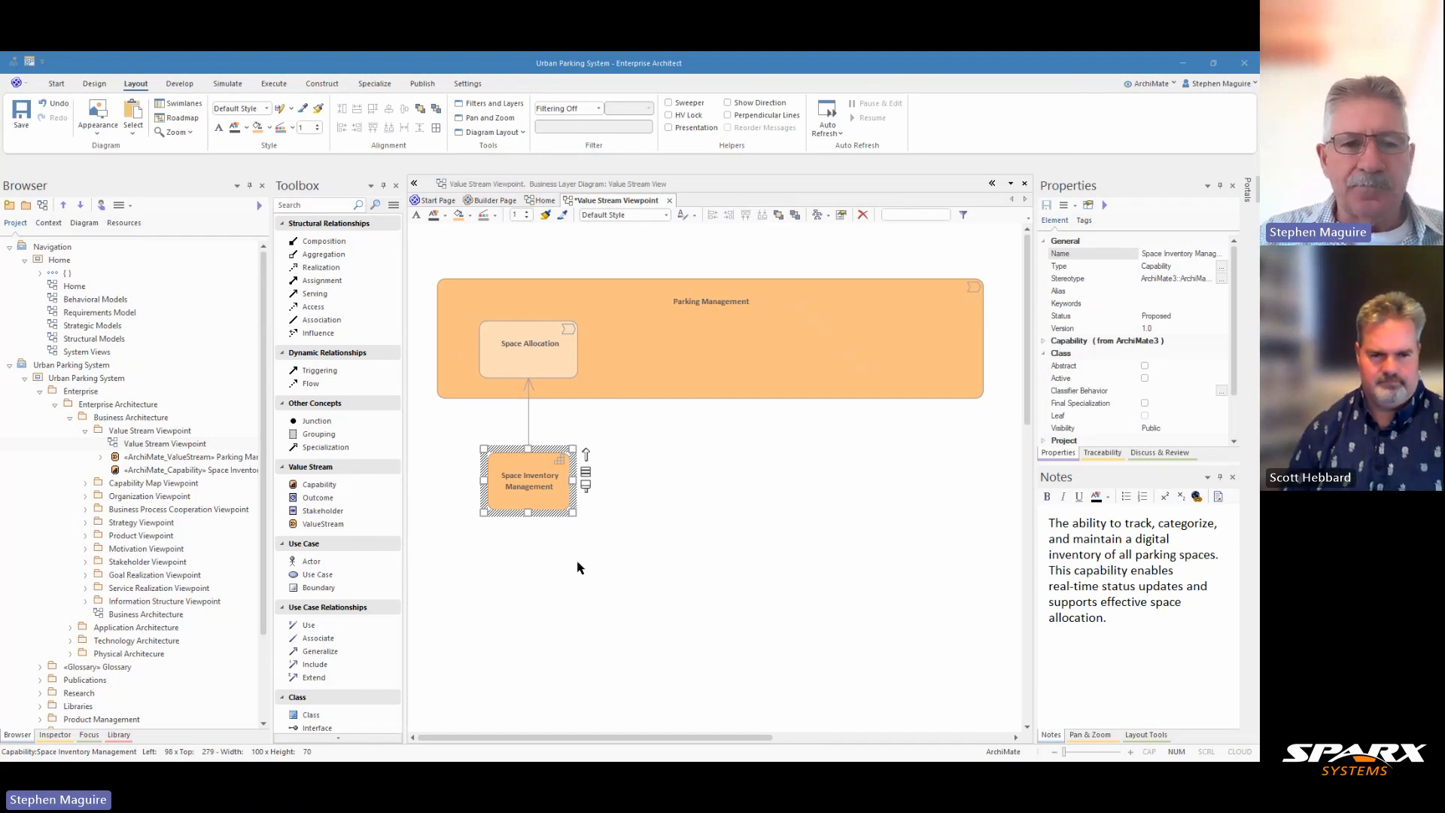
# Add an Outcome element named Maximized Utilization below Space Inventory Management
pyautogui.click(317, 497)
pyautogui.click(504, 575)
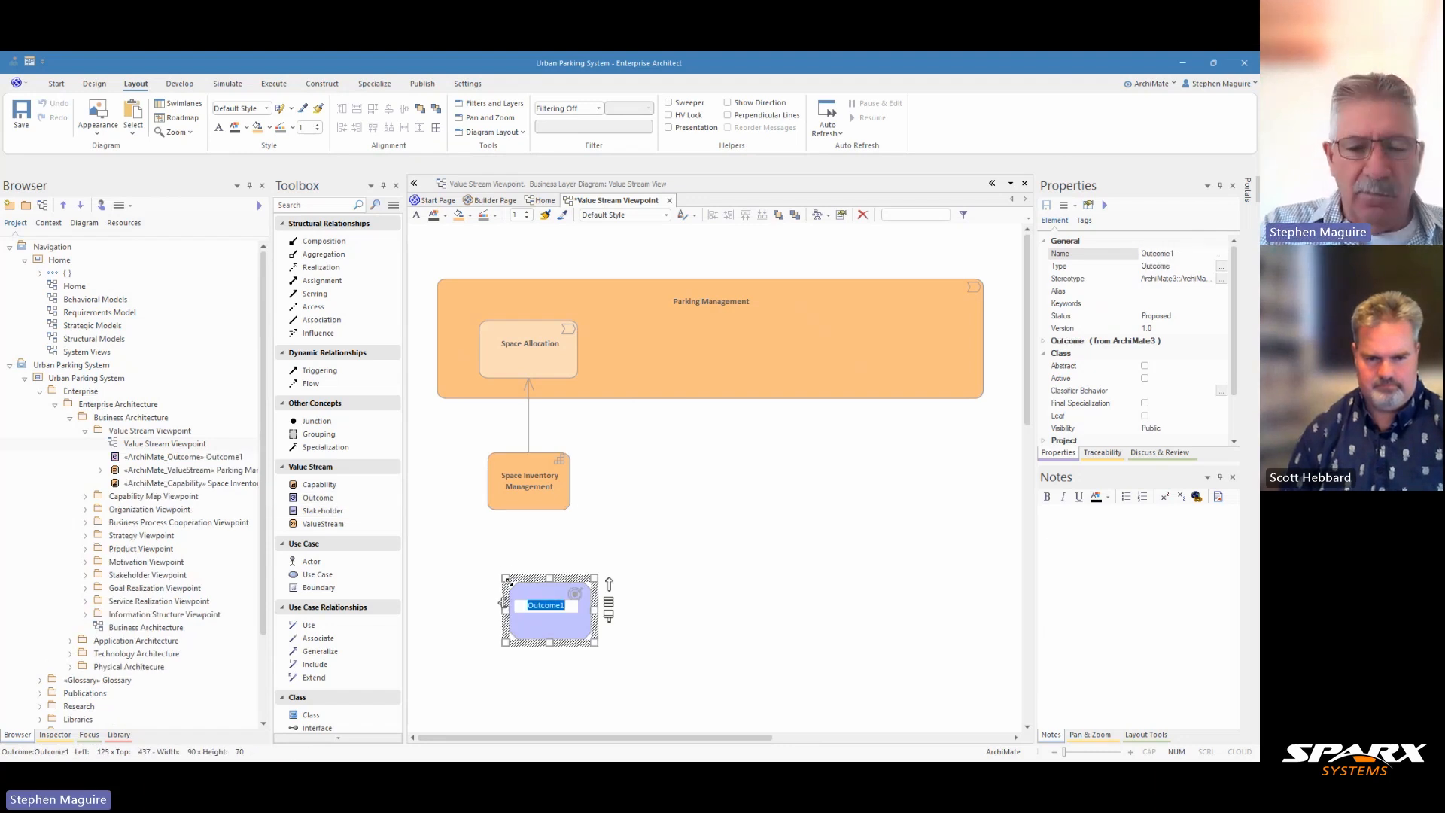
pyautogui.write('Ma')
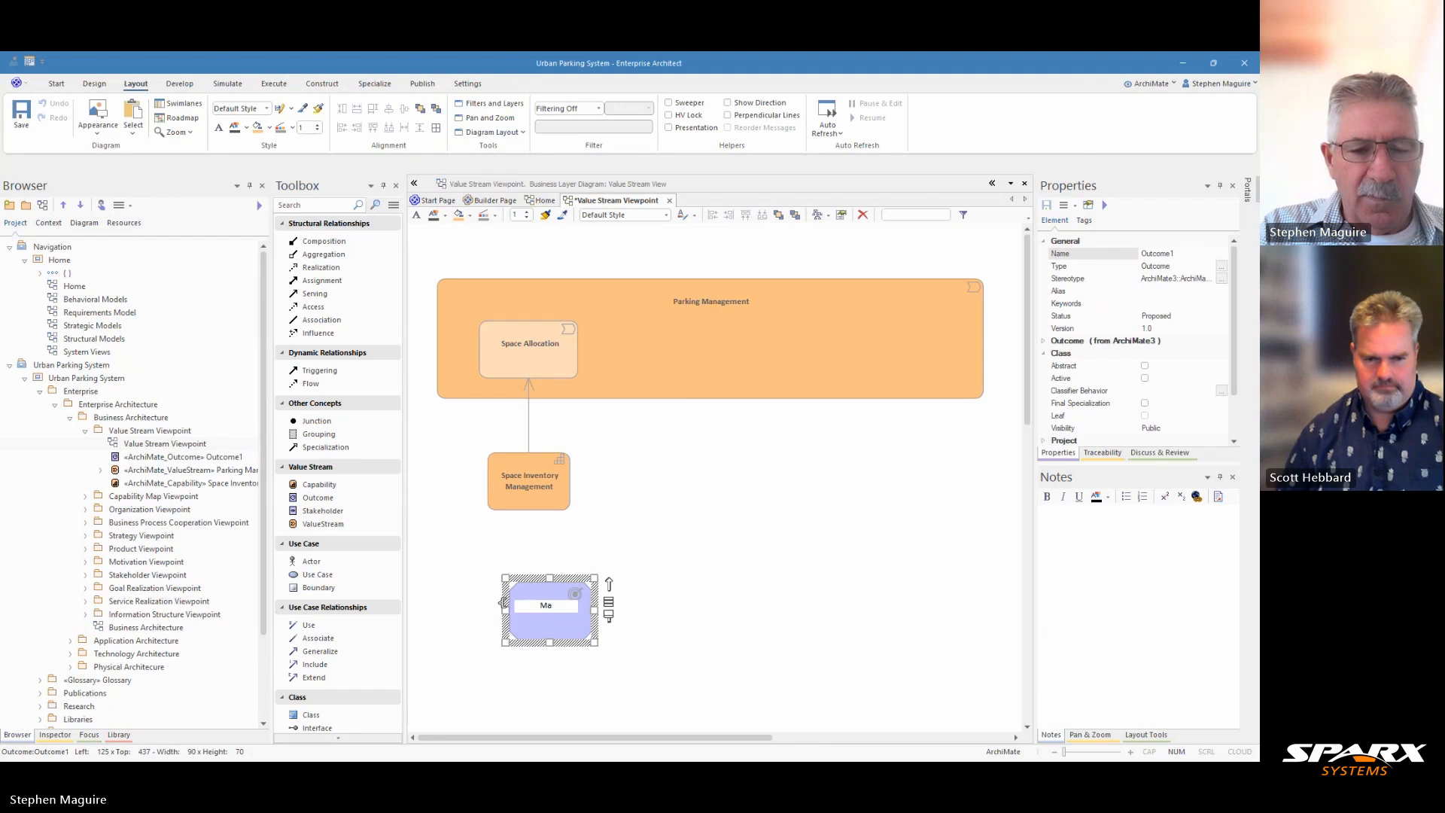
pyautogui.write('ximi')
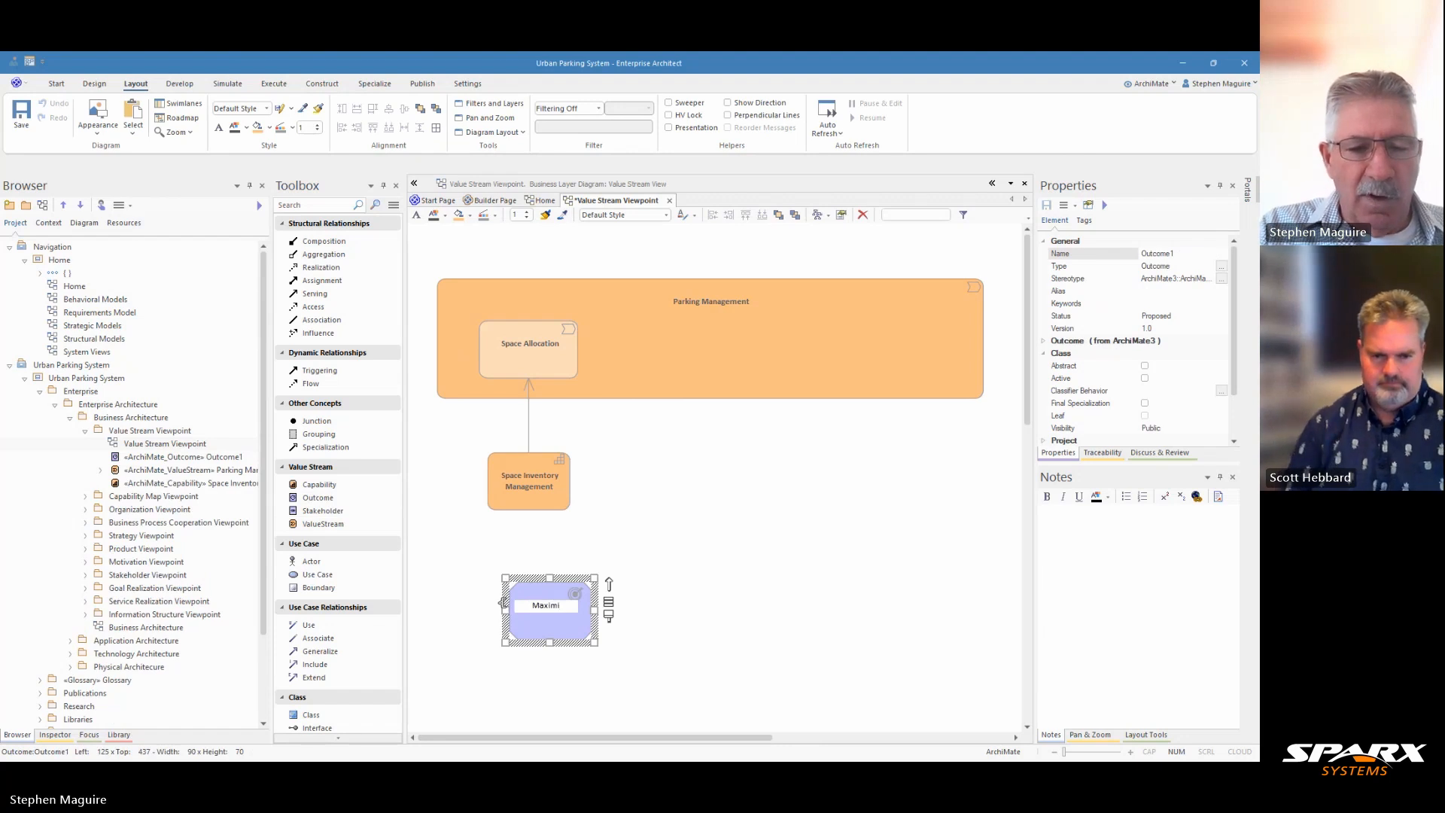
pyautogui.write('z')
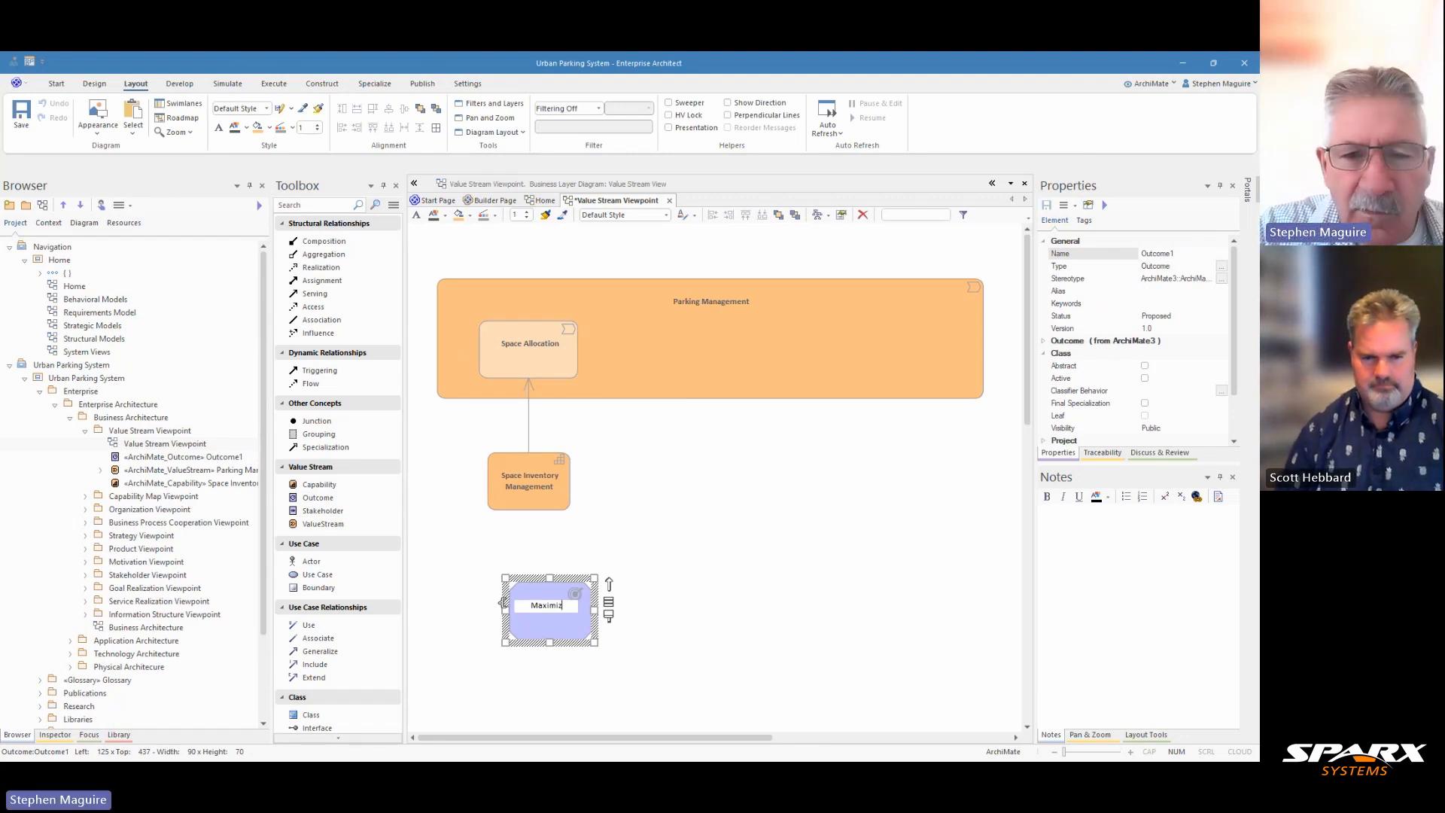
pyautogui.write('ed U')
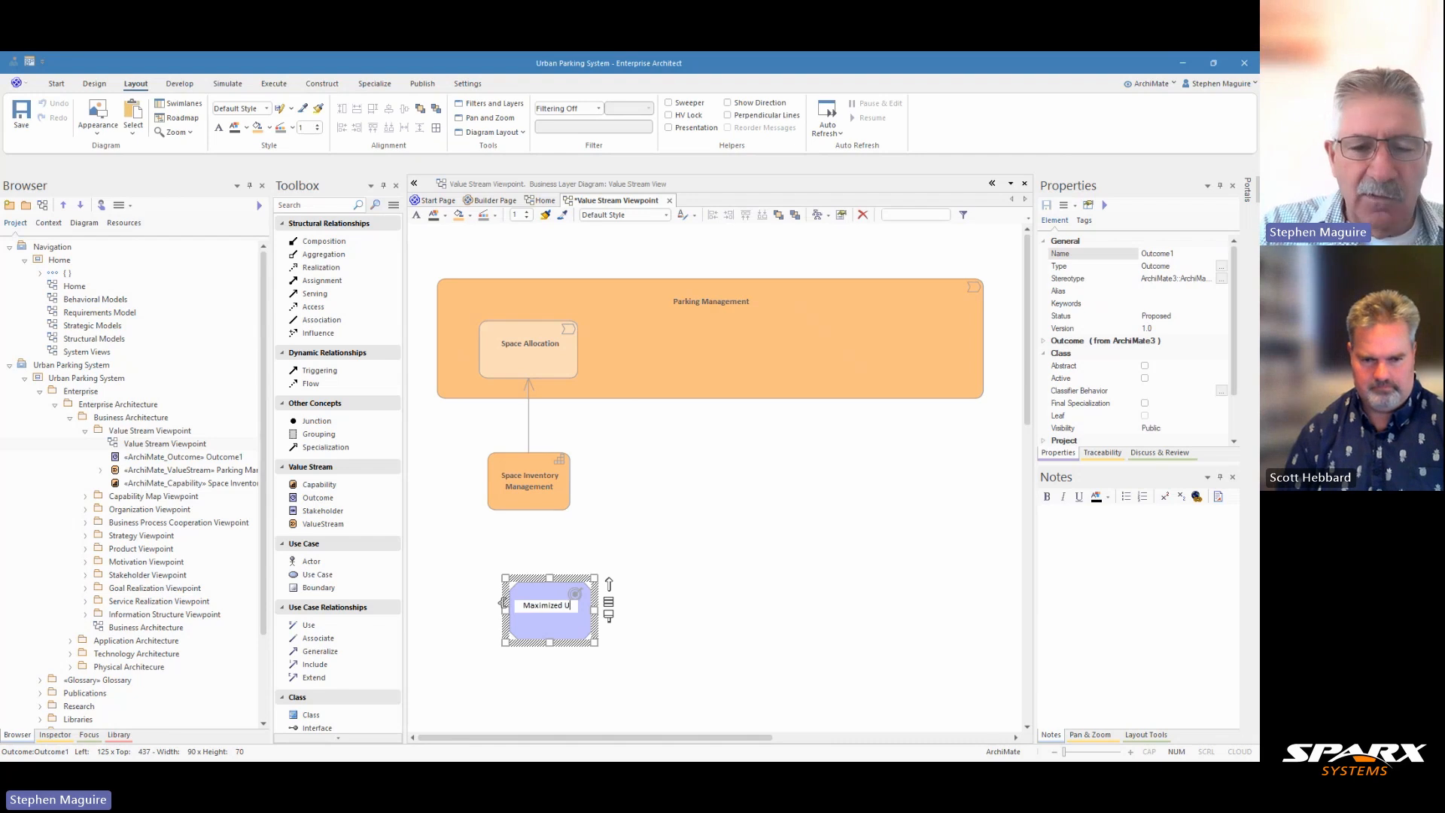
pyautogui.write('tilit')
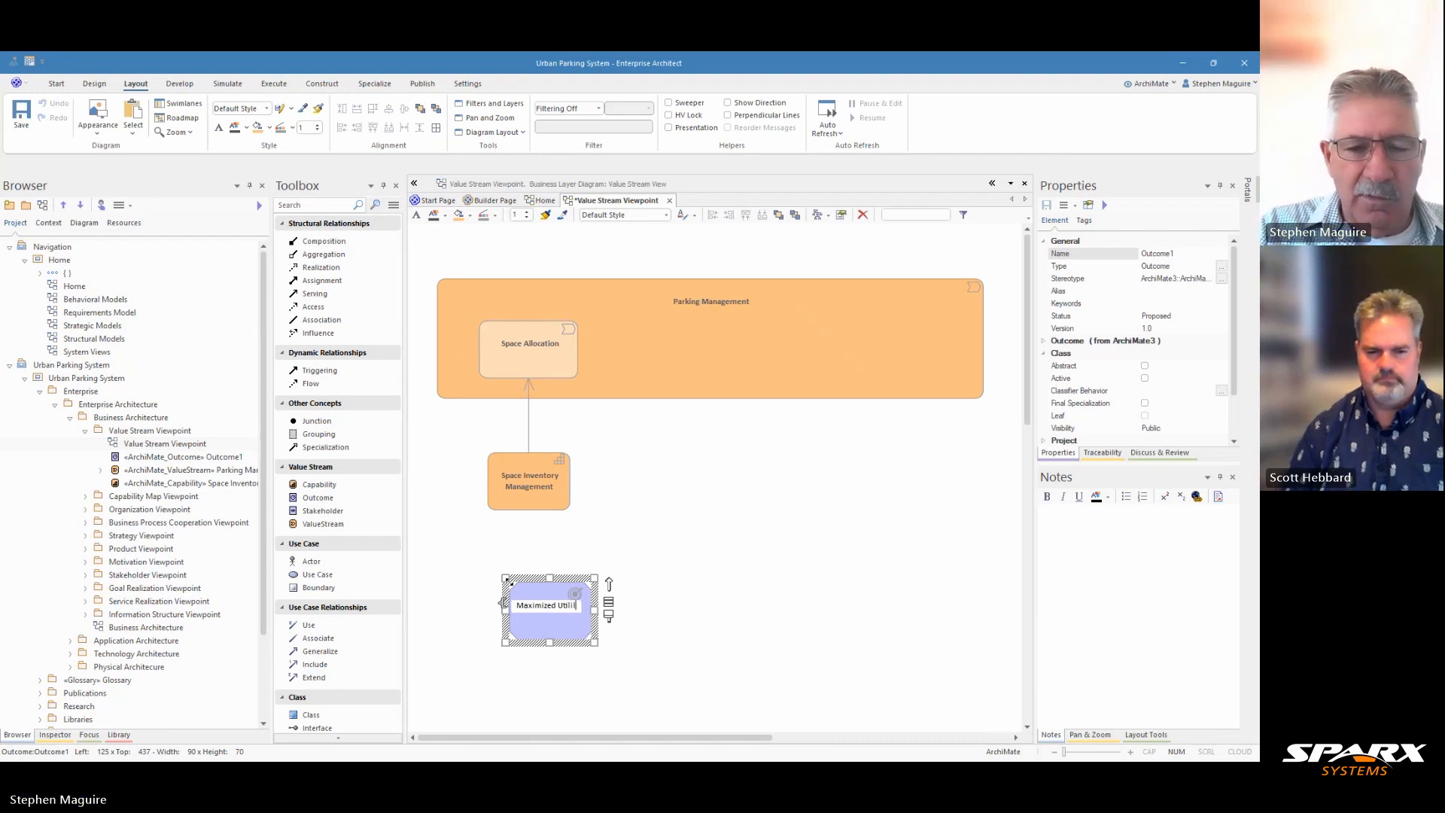
pyautogui.write('i')
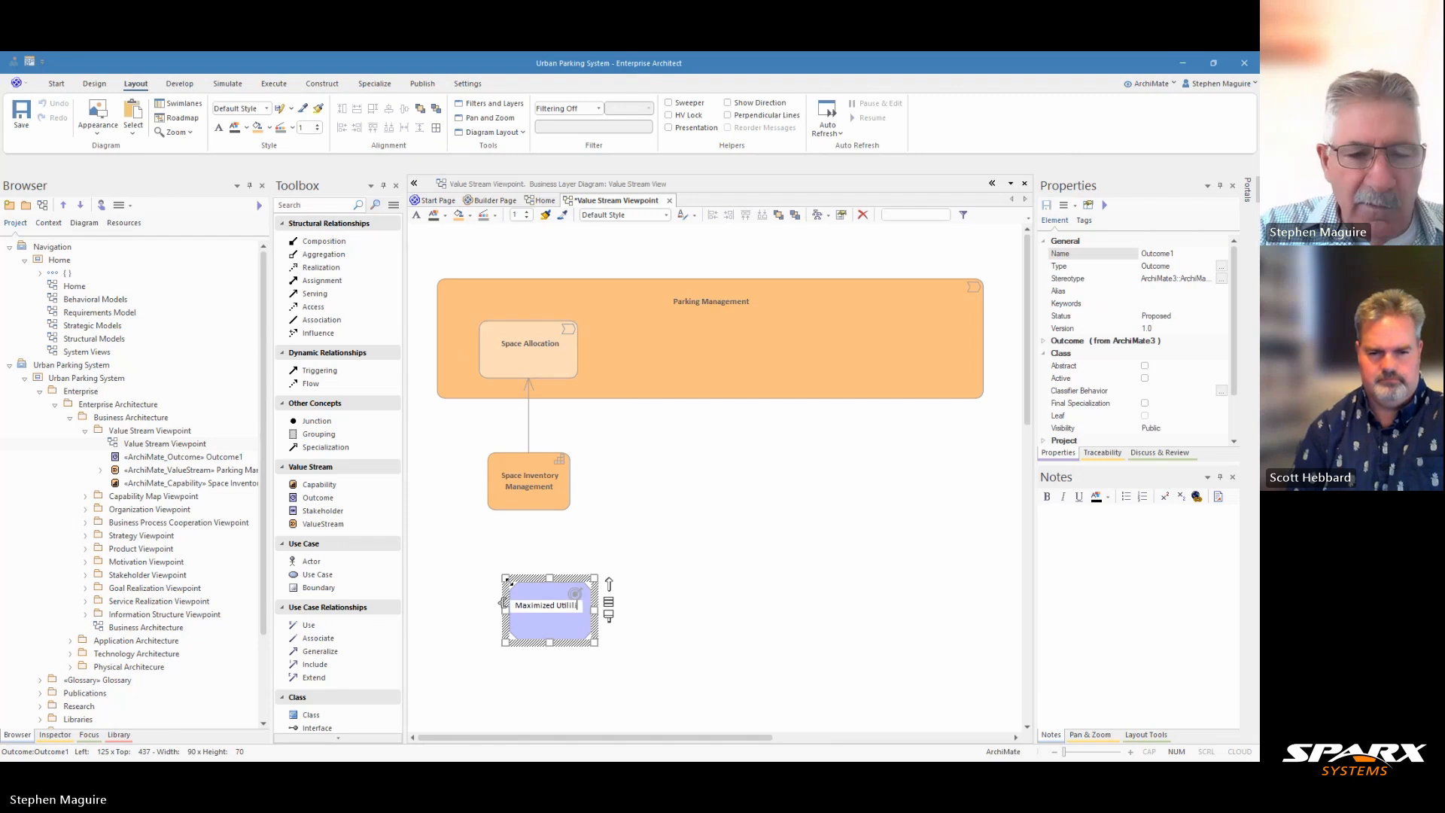
pyautogui.write('zation')
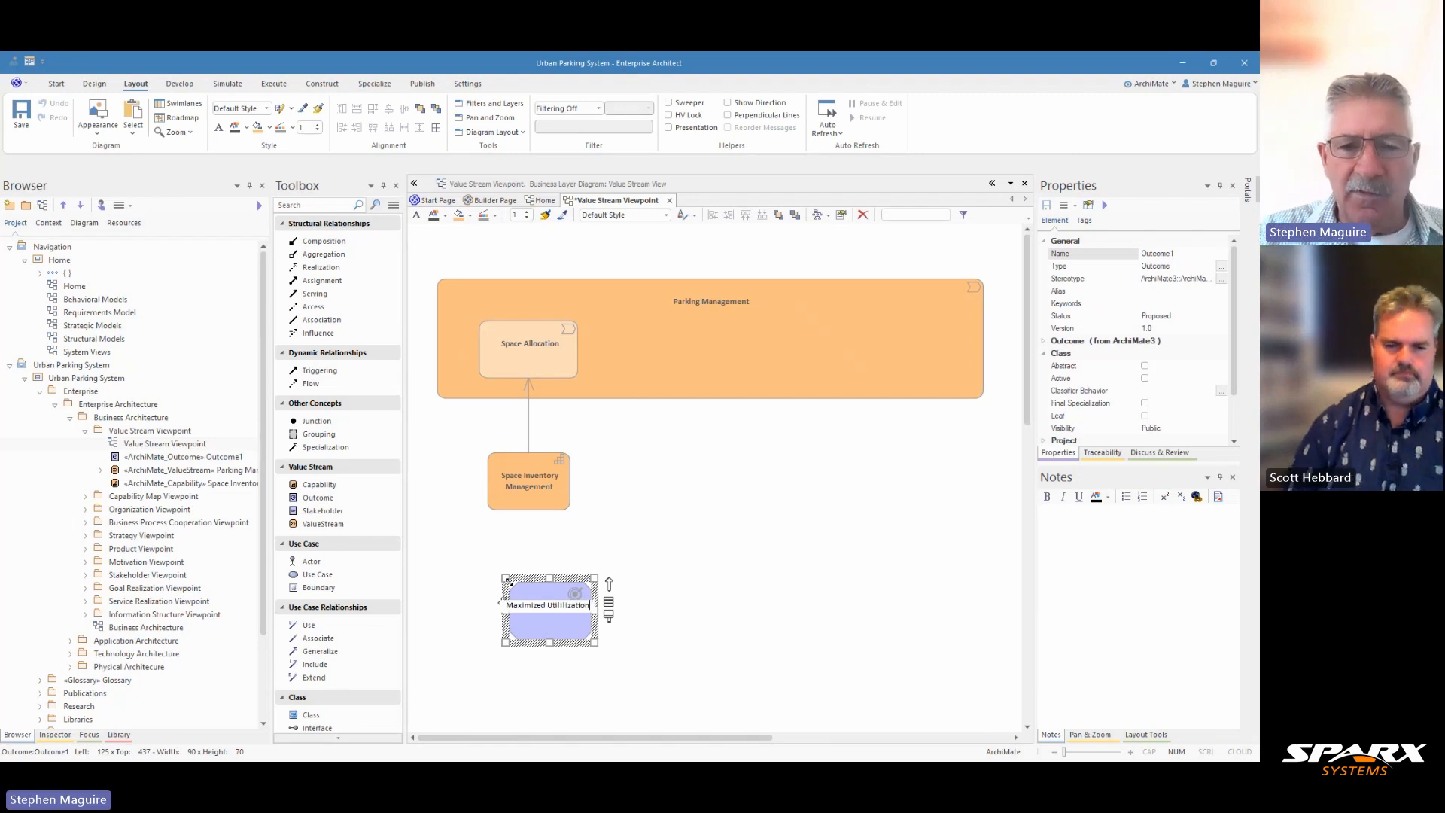
pyautogui.click(646, 606)
# Move Maximized Utilization slightly left and paste its description into the notes
pyautogui.moveTo(578, 627); pyautogui.dragTo(557, 608)
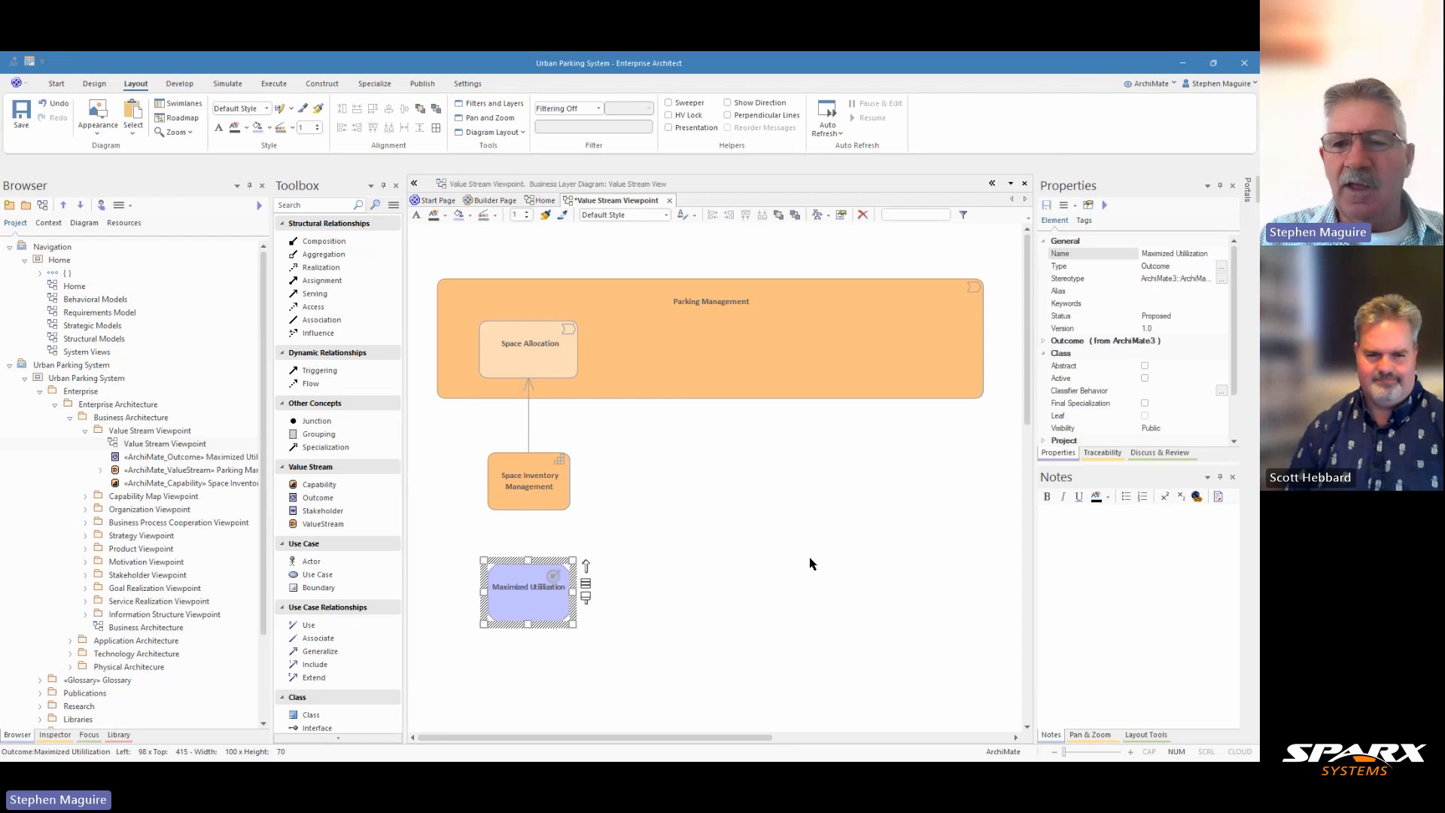
pyautogui.click(1094, 537)
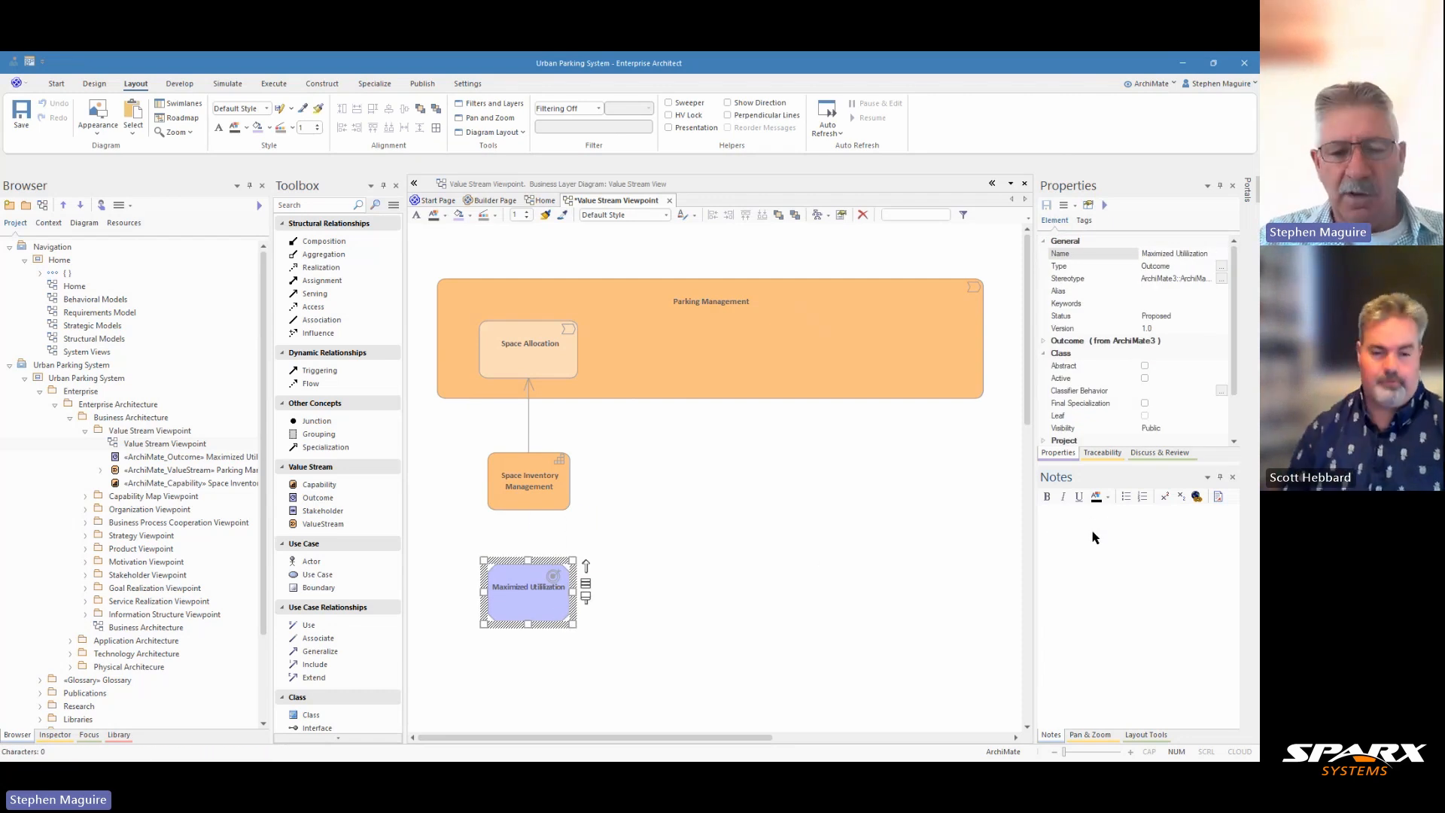
pyautogui.write('Achieving optimal use of available parking spaces to minimize vacancy while maintaining availability. This outcome reflects efficient resource allocation and reduced search time for parking.')
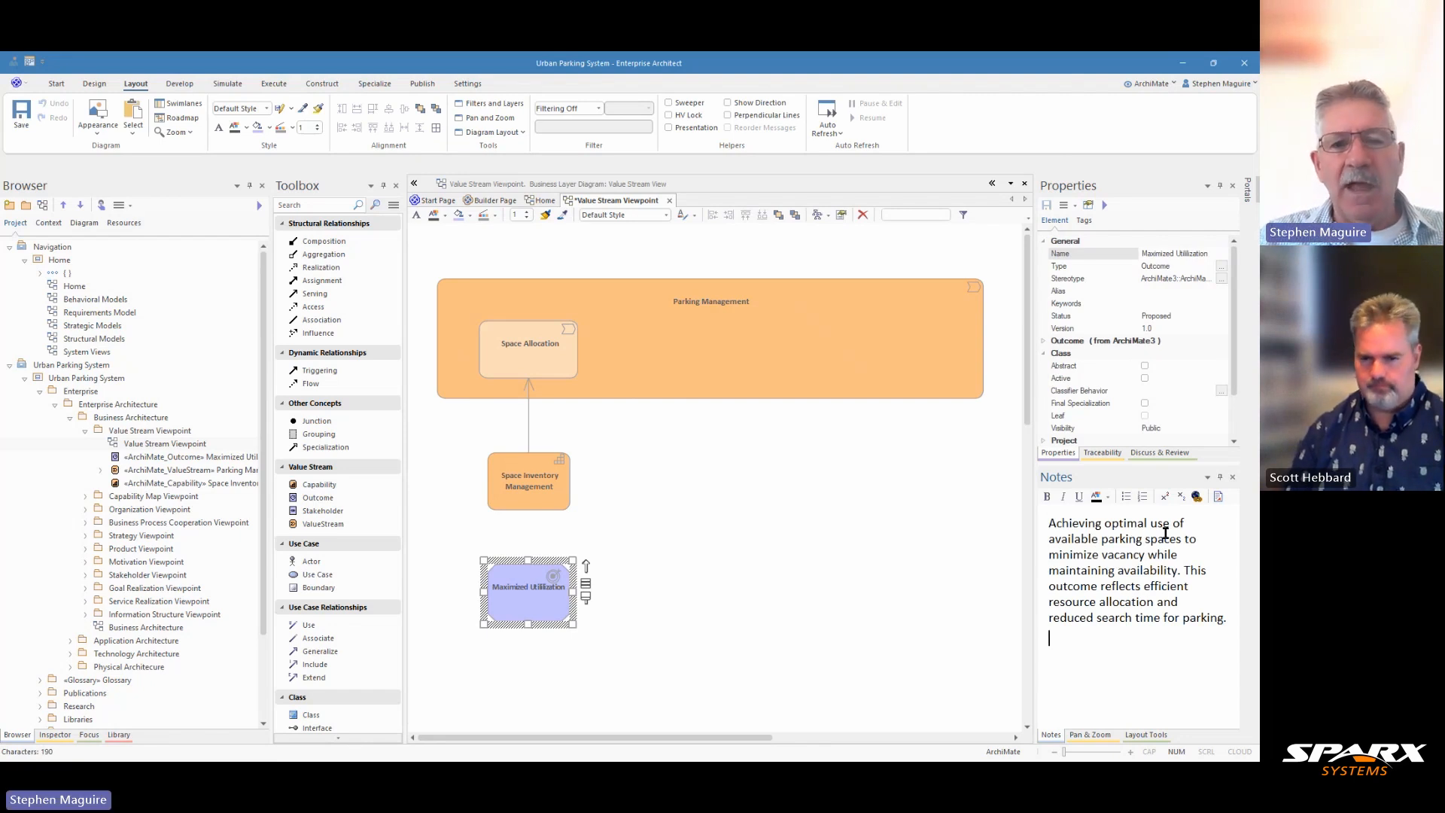
# Link Space Inventory Management to Maximized Utilization with a Realizes relationship
pyautogui.click(561, 490)
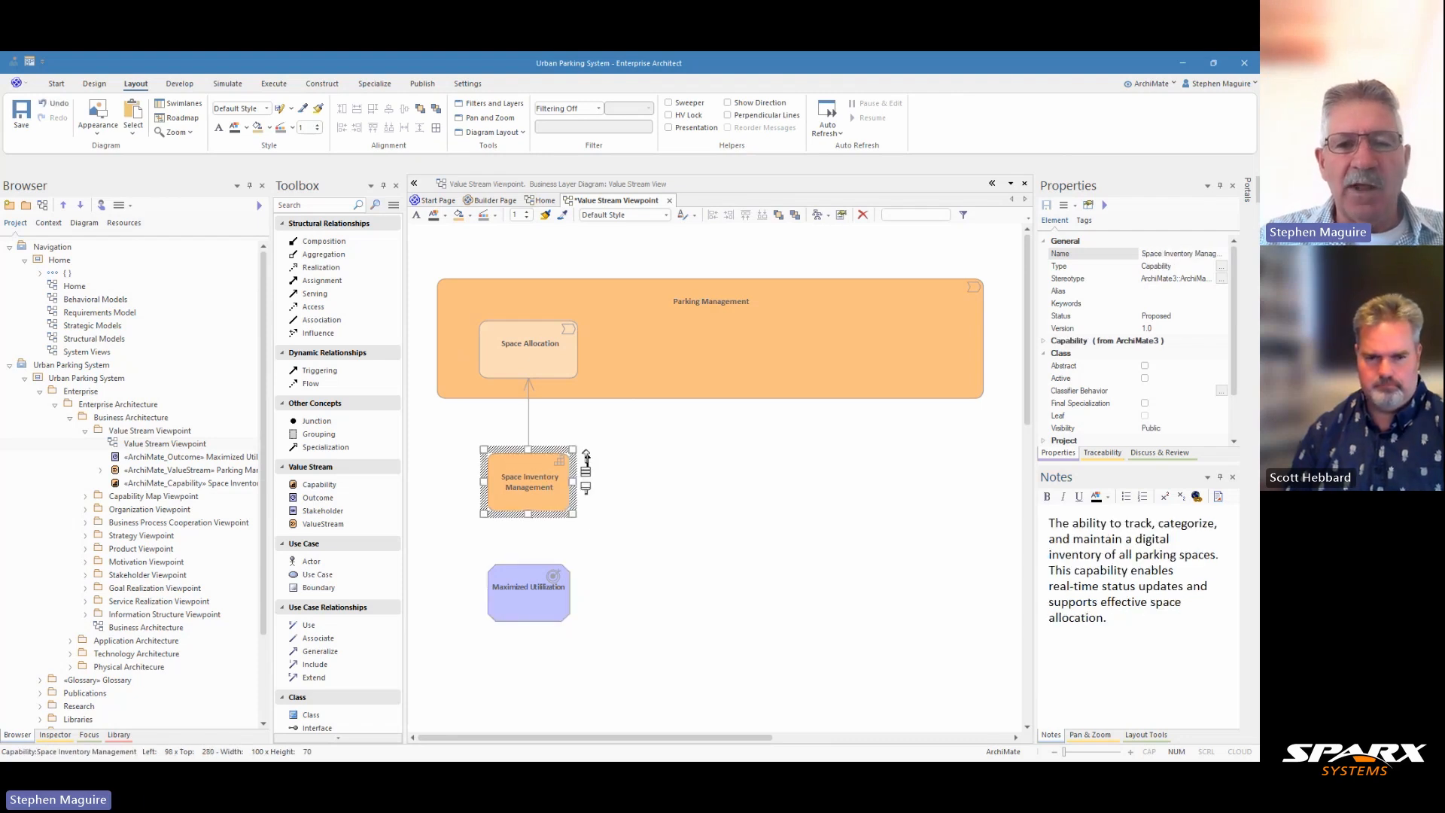
pyautogui.moveTo(587, 455); pyautogui.dragTo(529, 587)
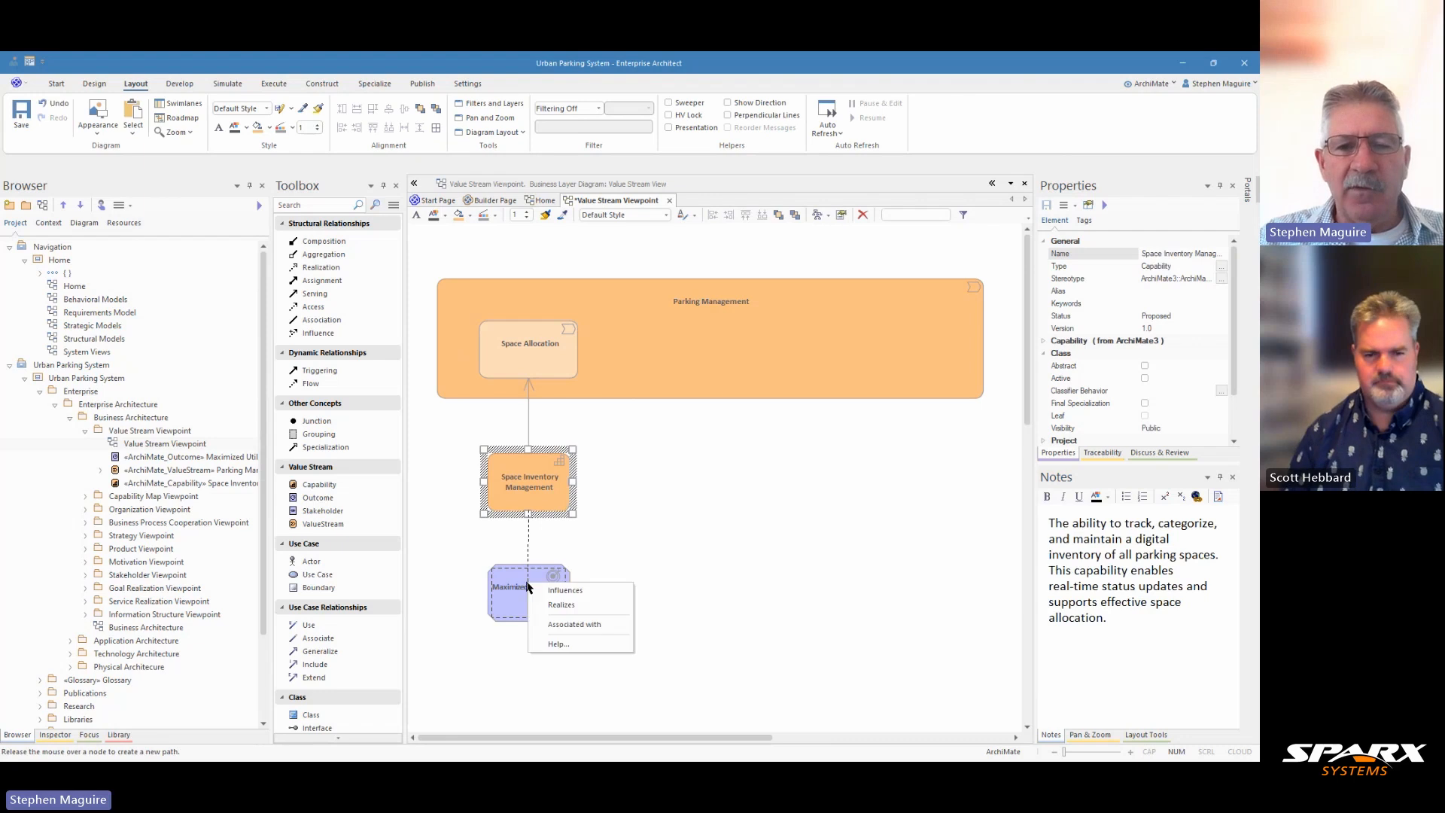
pyautogui.click(562, 605)
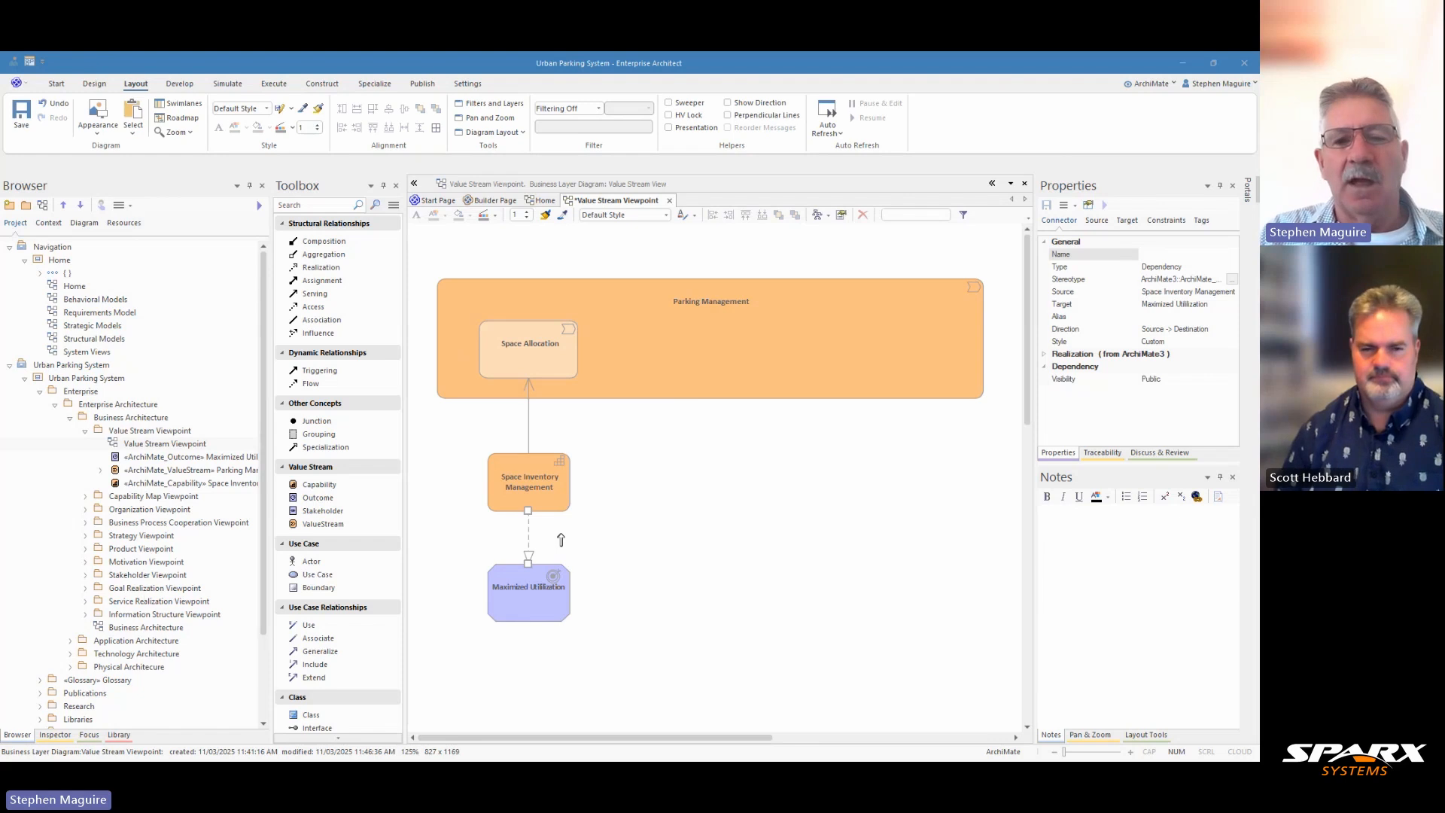
# Add a Stakeholder named Parking Authority below Maximized Utilization and connect it to that outcome with an Influences relationship
pyautogui.click(329, 511)
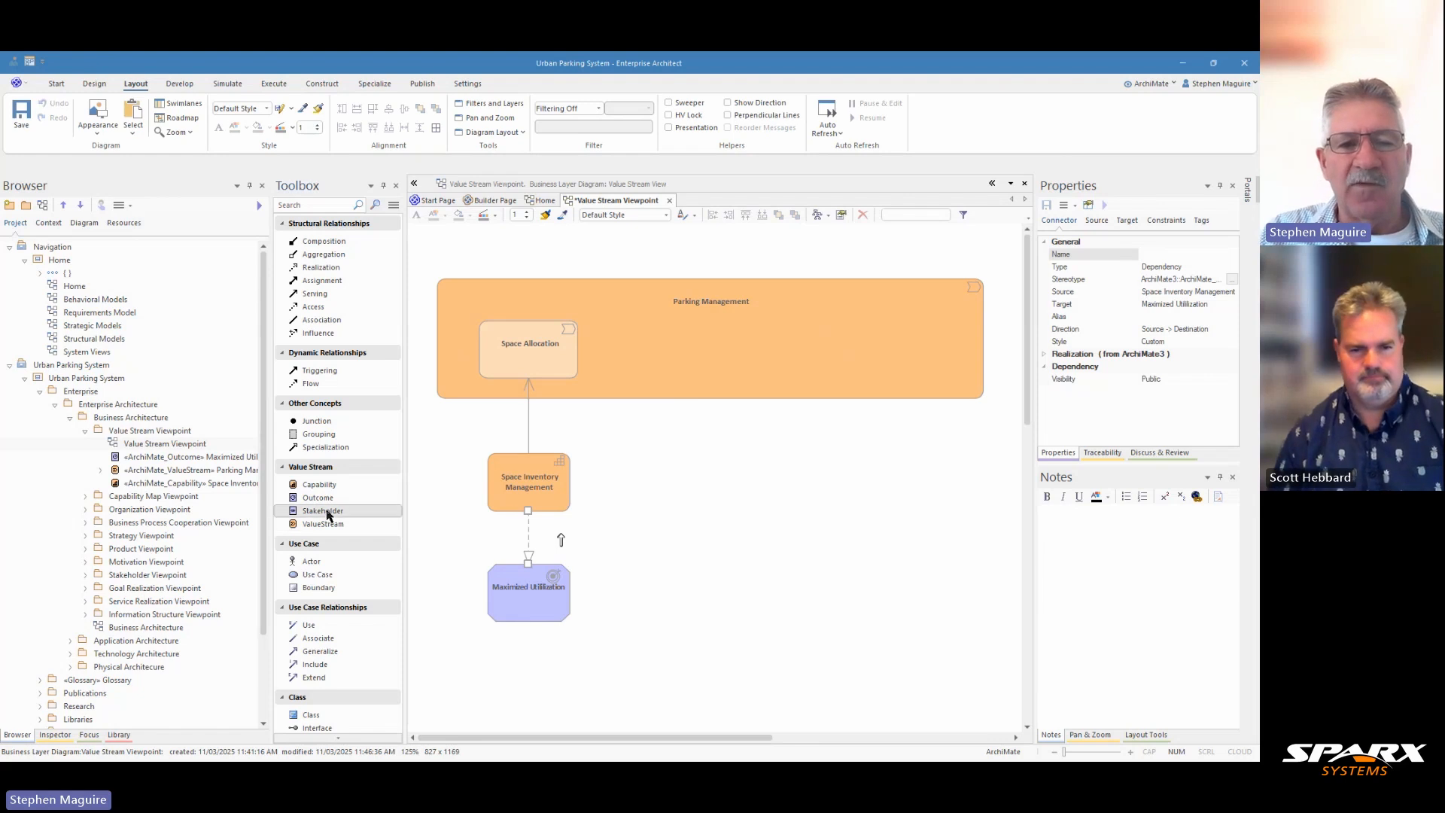
pyautogui.click(526, 677)
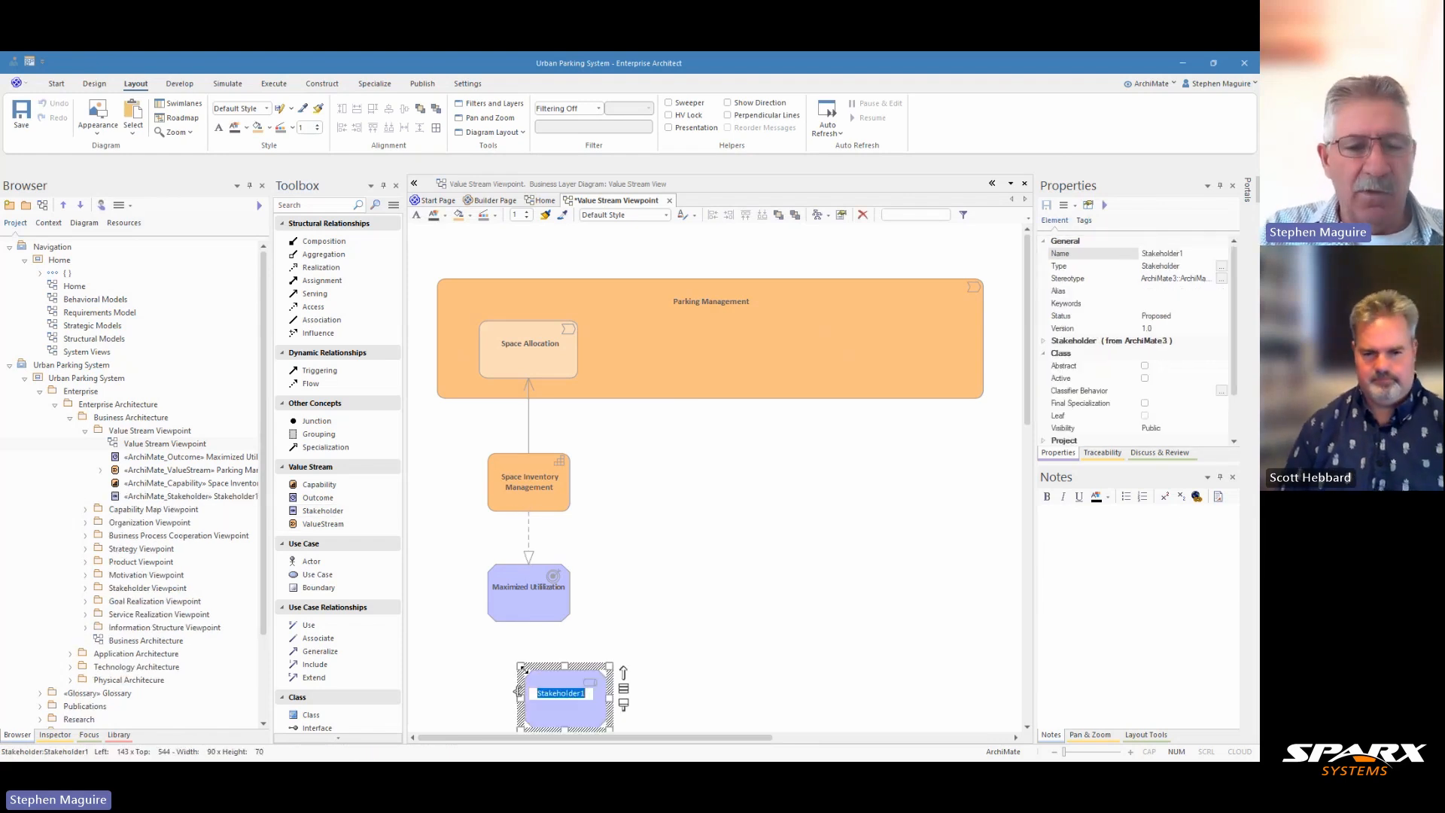
pyautogui.write('Parking')
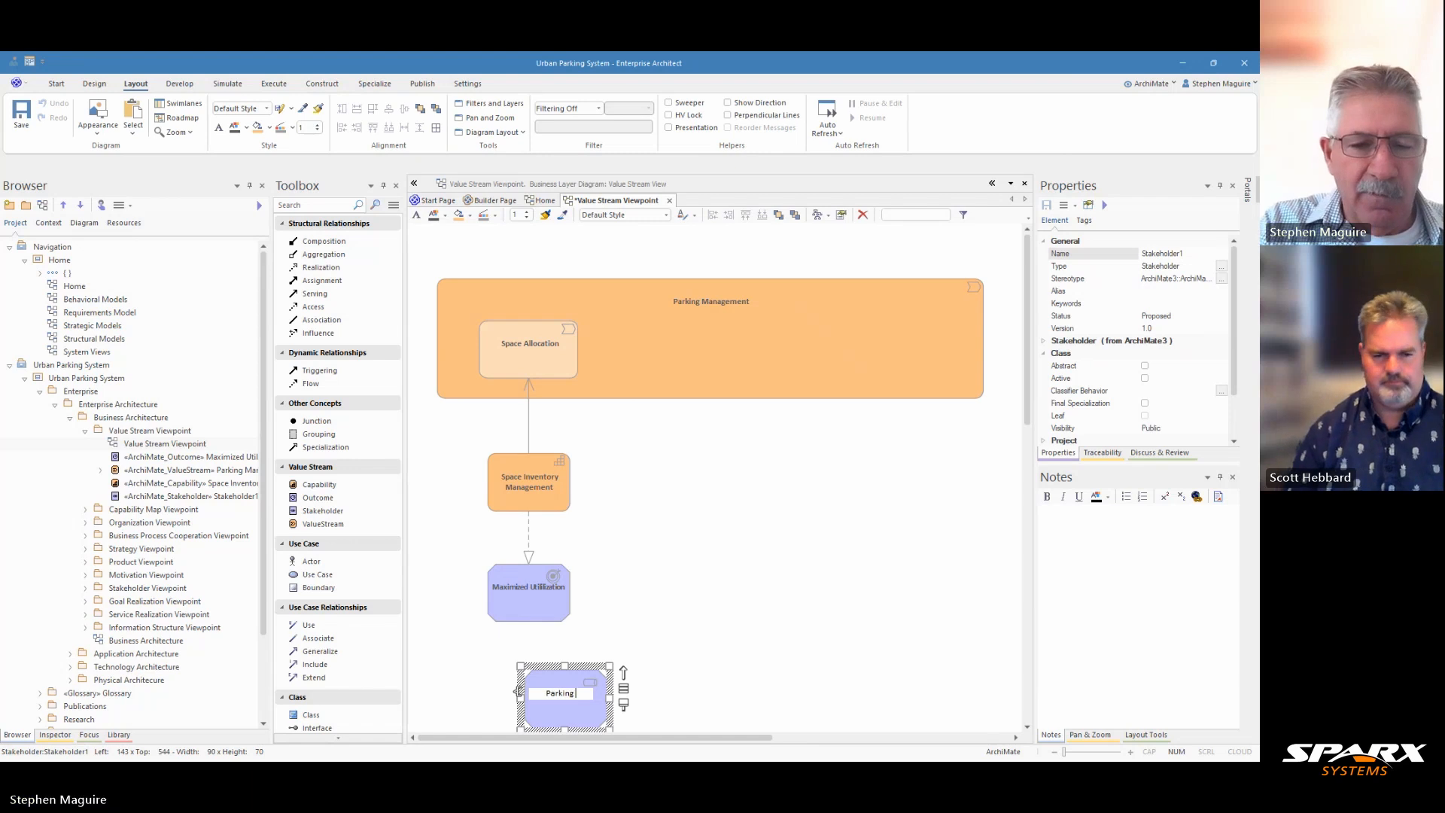
pyautogui.write(' Authority')
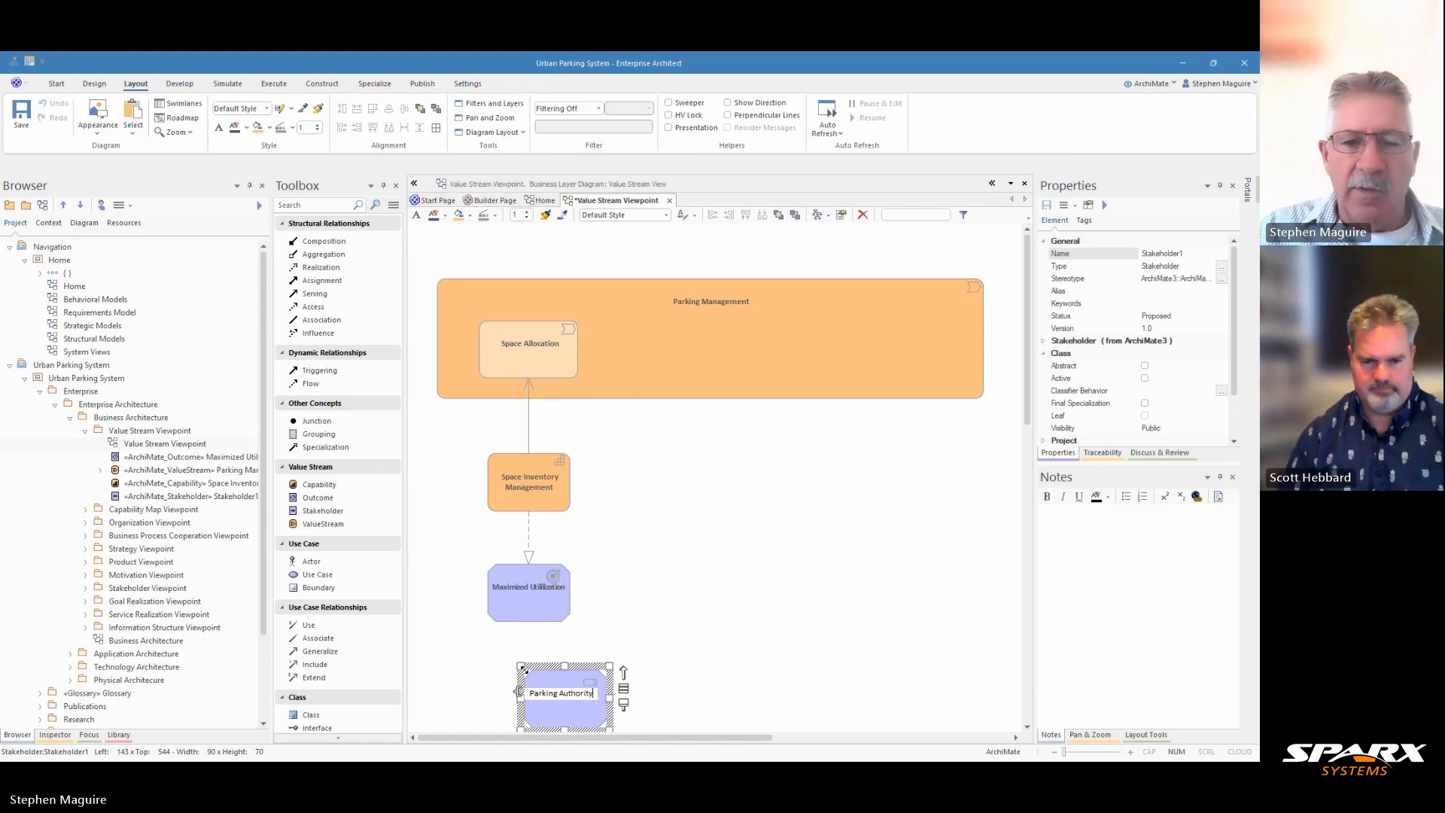
pyautogui.click(648, 645)
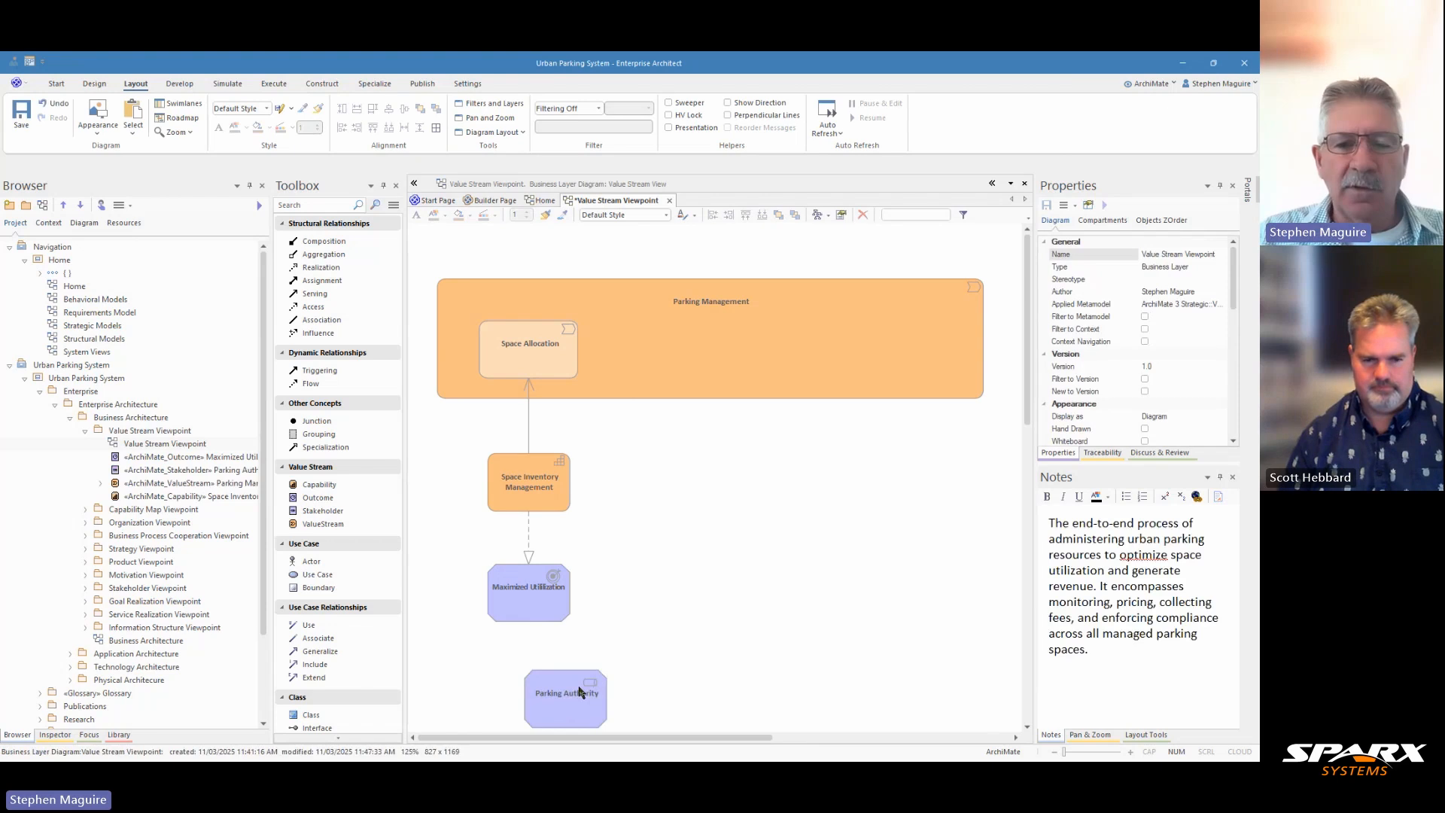
pyautogui.moveTo(575, 698); pyautogui.dragTo(521, 596)
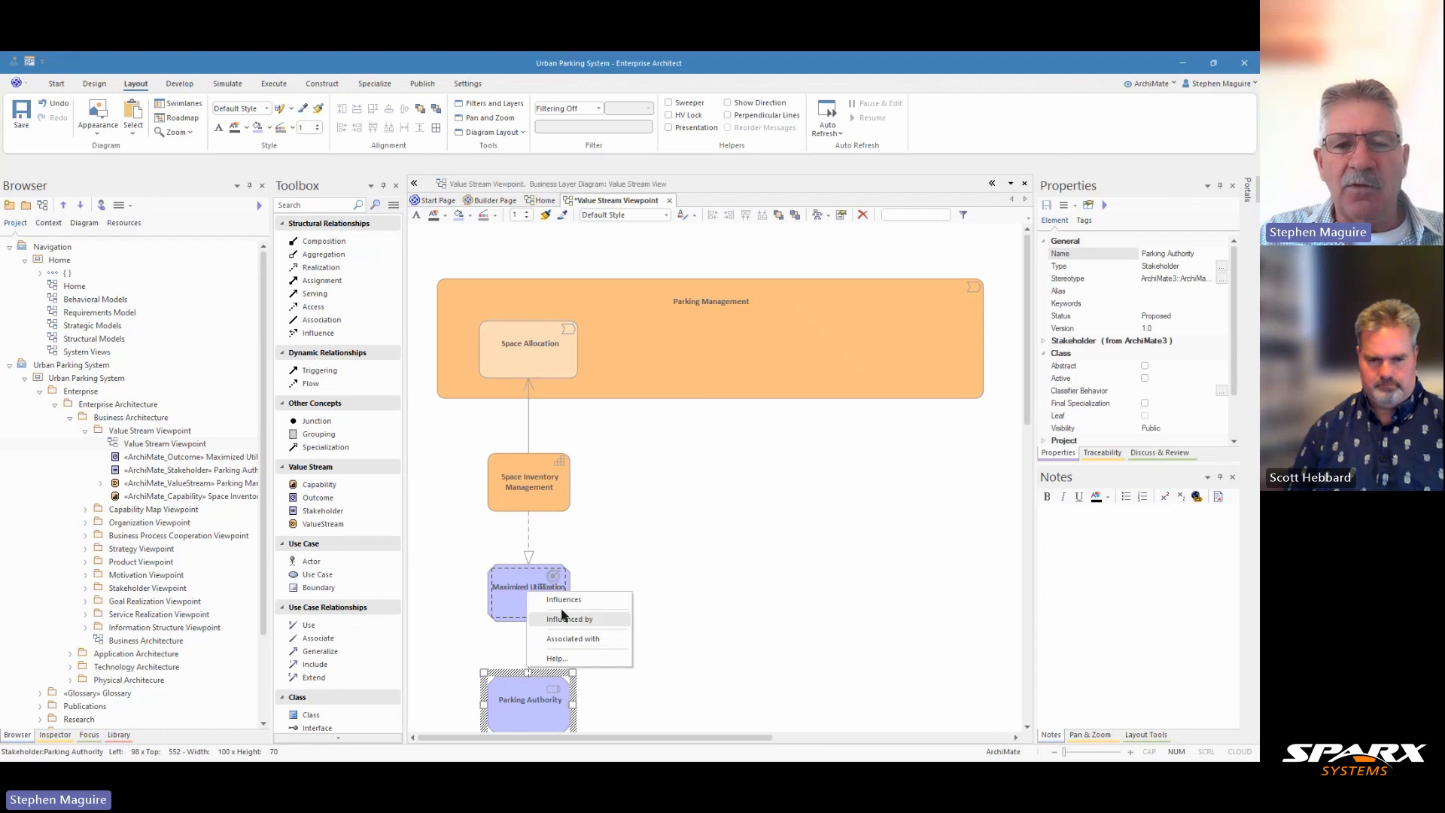
pyautogui.click(559, 602)
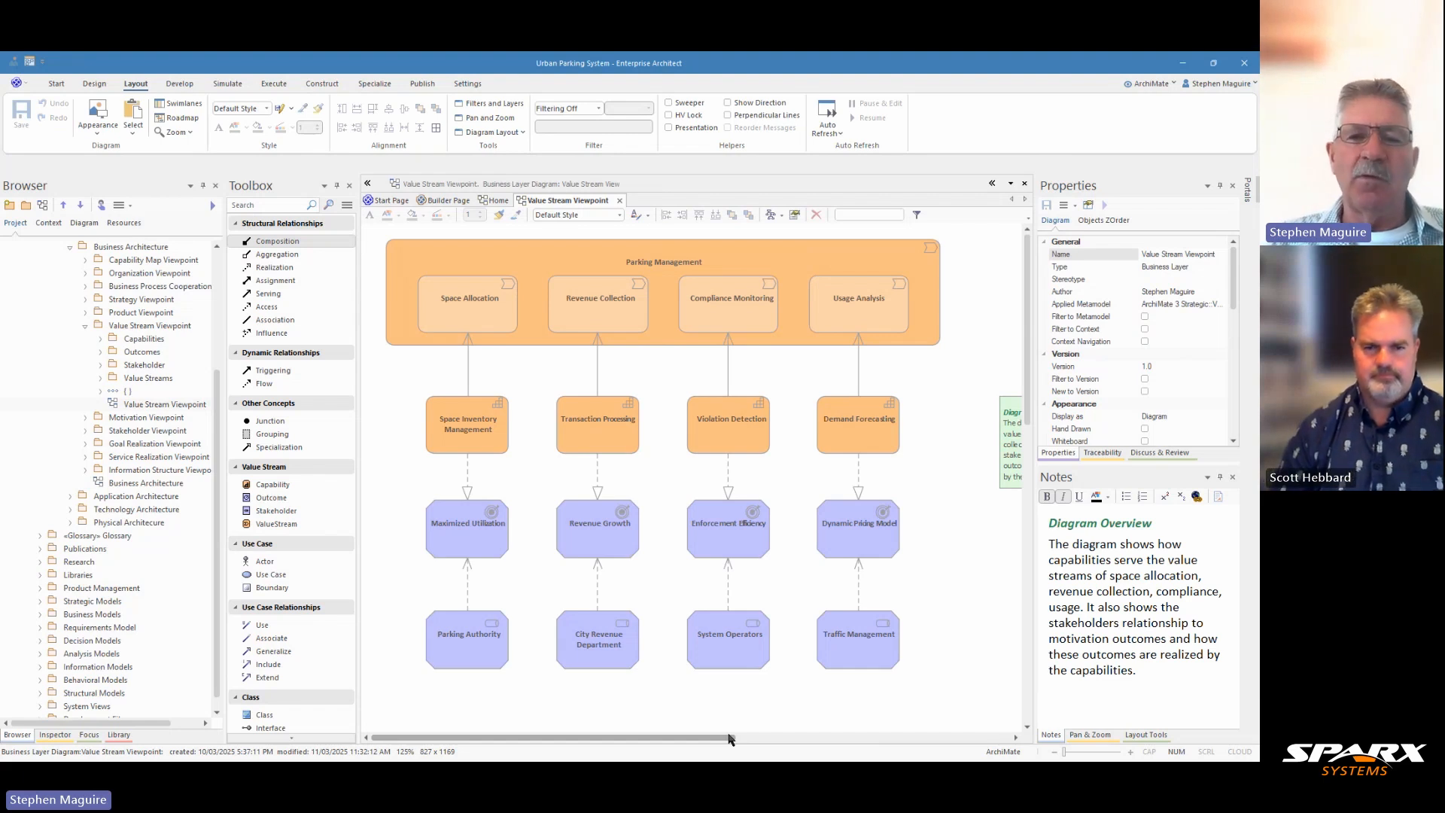
# Select each value stream stage in the completed diagram to review its notes
pyautogui.click(467, 323)
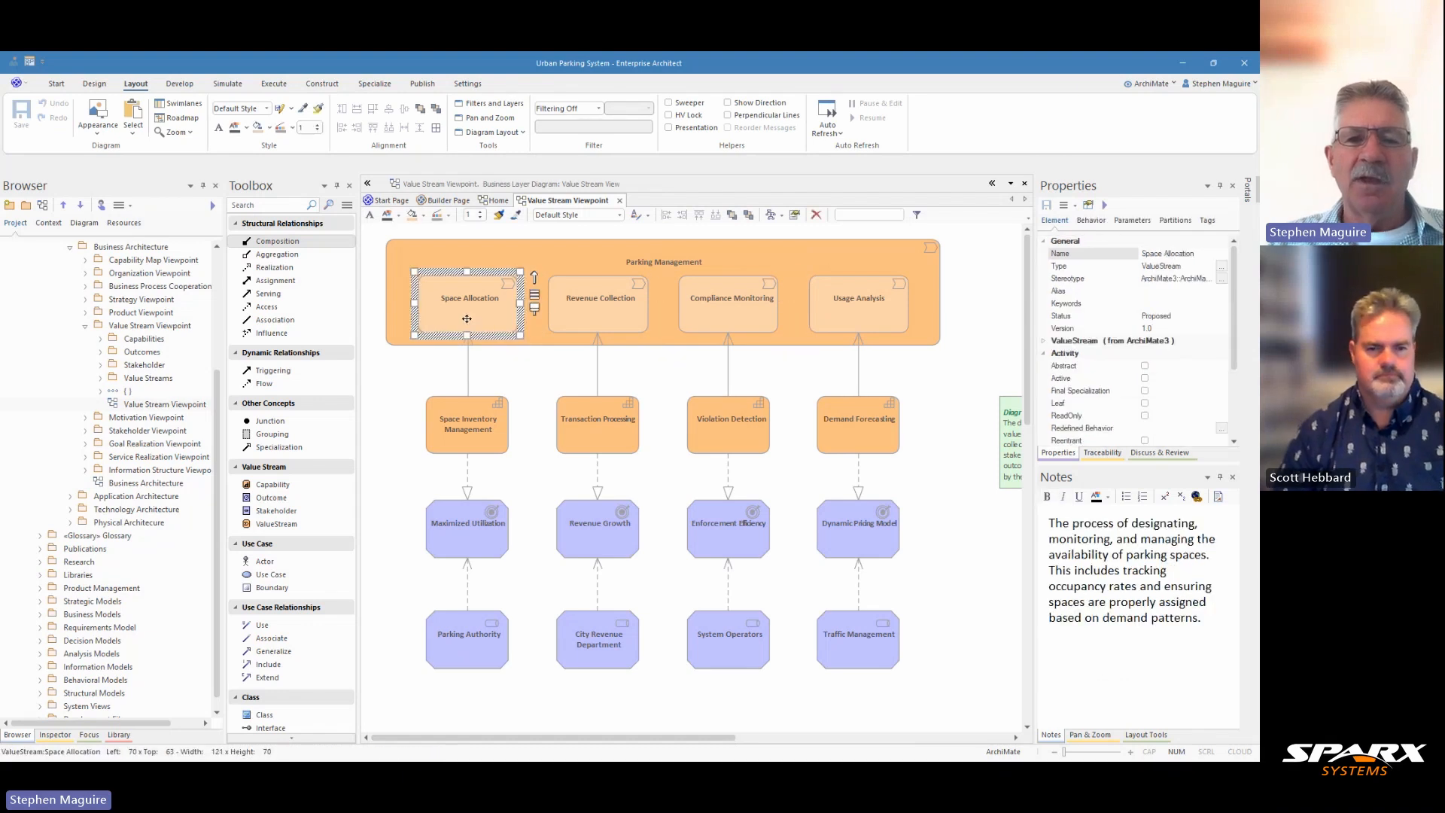
pyautogui.click(608, 316)
pyautogui.click(721, 324)
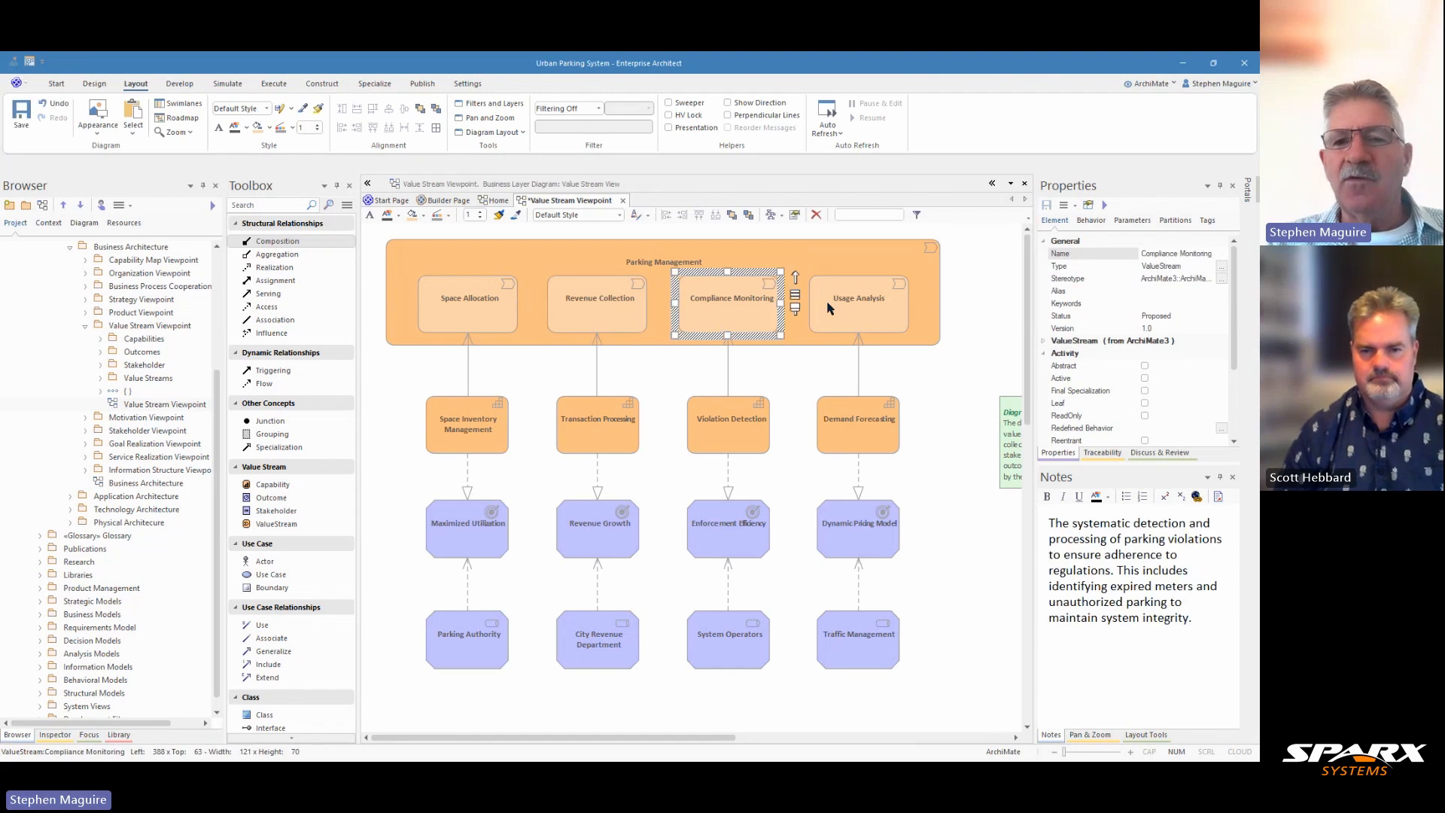
pyautogui.click(855, 323)
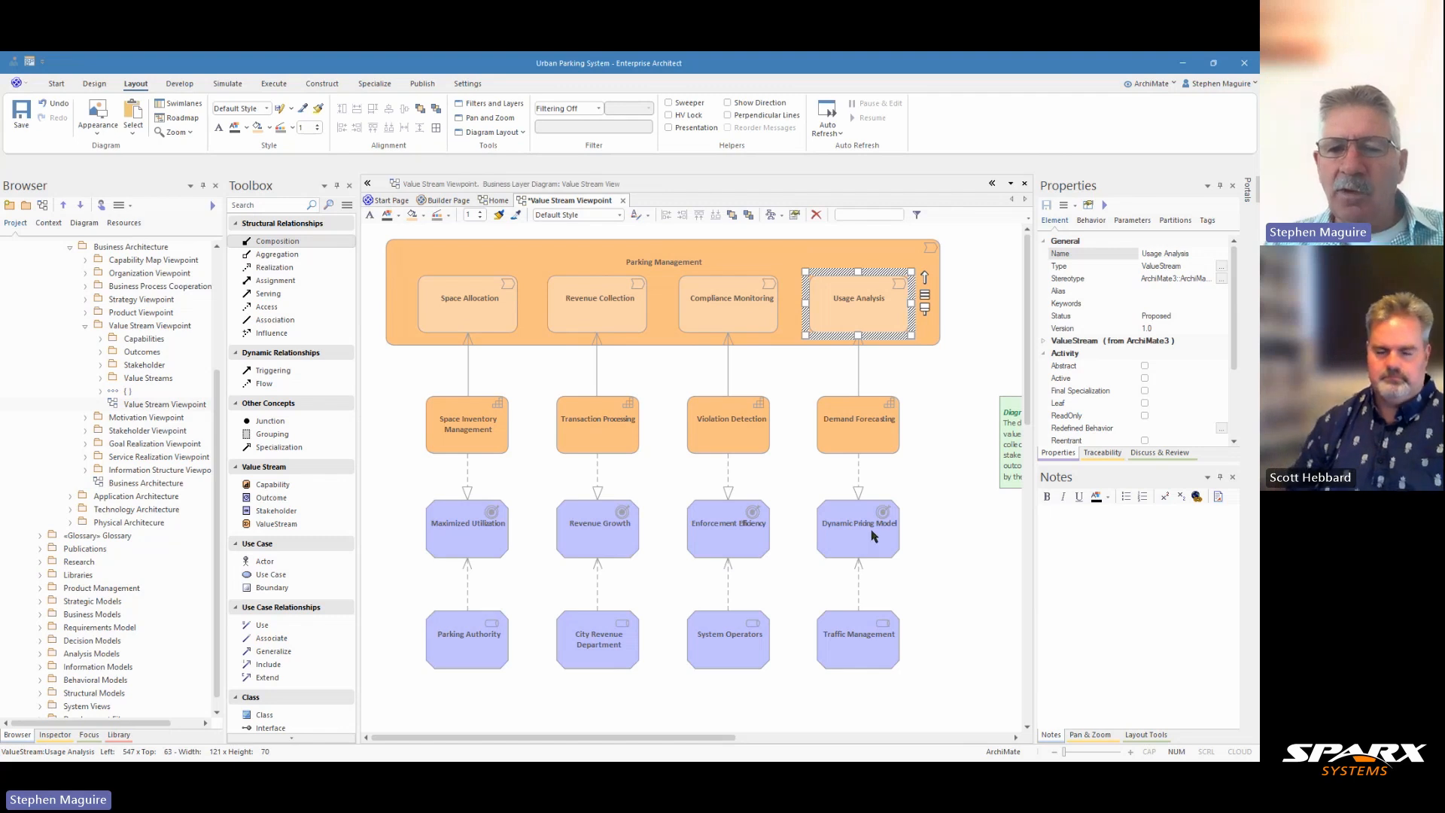
# Inspect the properties of the Influences connector between City Revenue Department and Revenue Growth
pyautogui.click(596, 581)
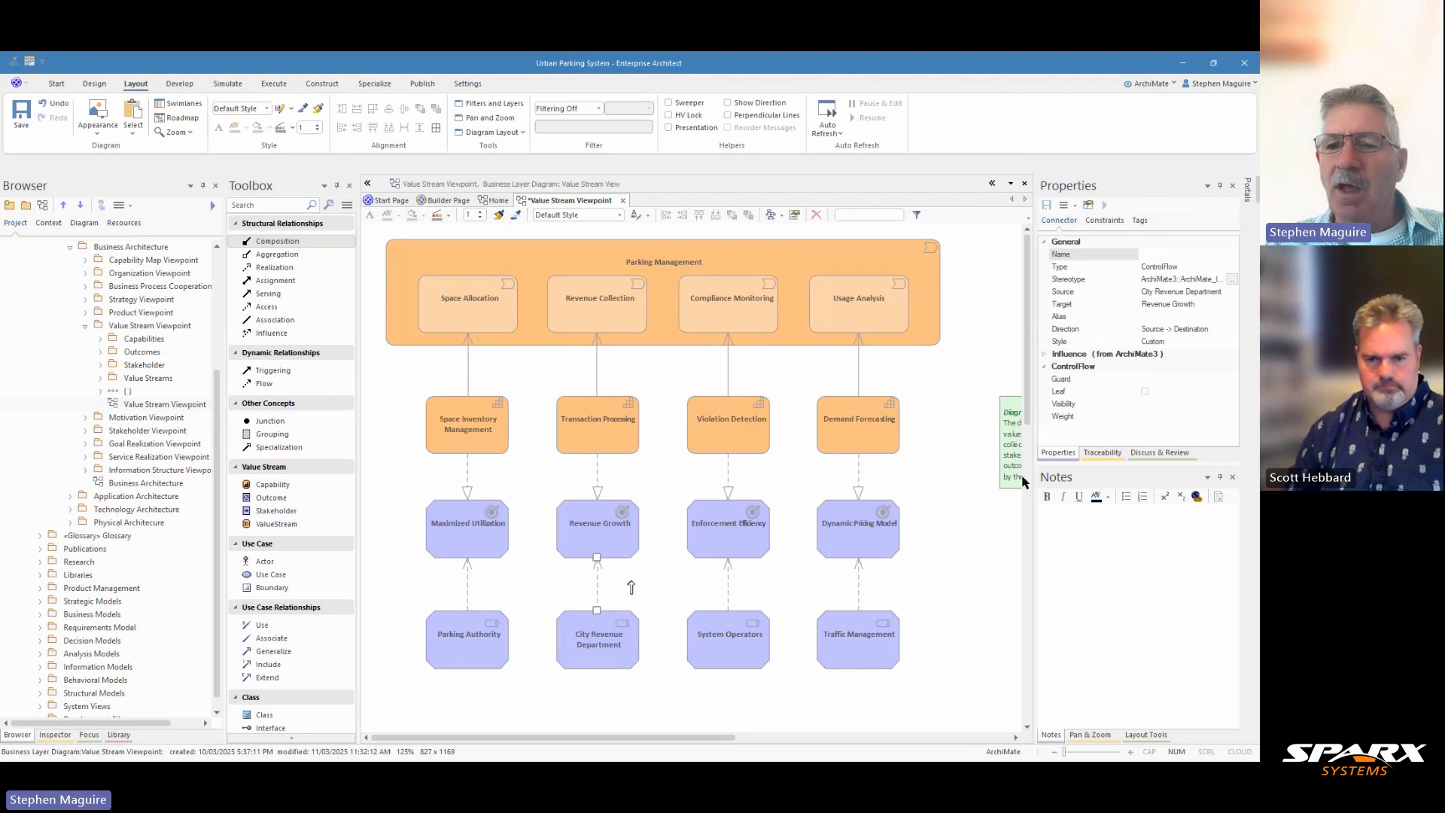
pyautogui.moveTo(1034, 495); pyautogui.dragTo(964, 502)
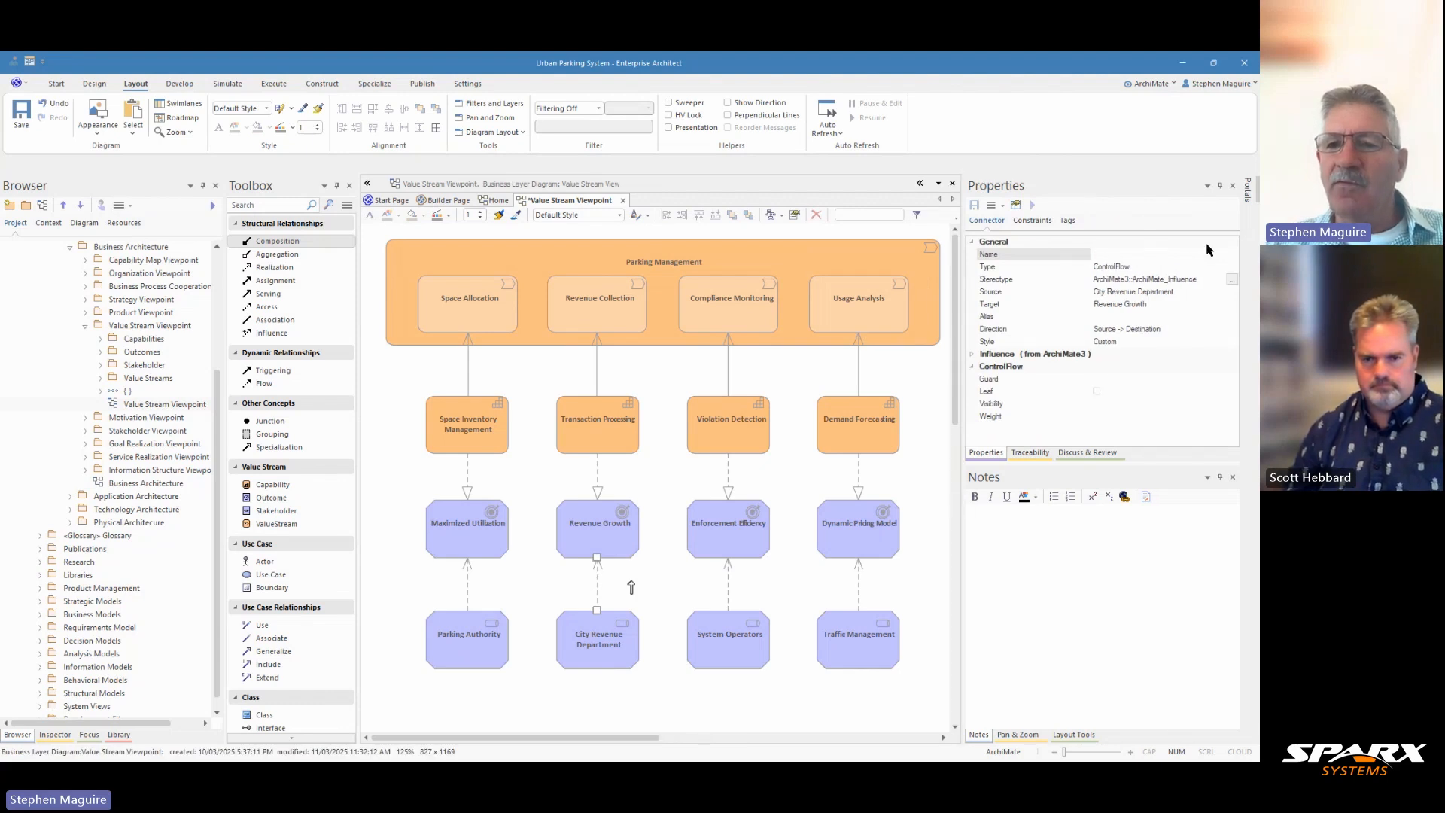
pyautogui.click(1202, 280)
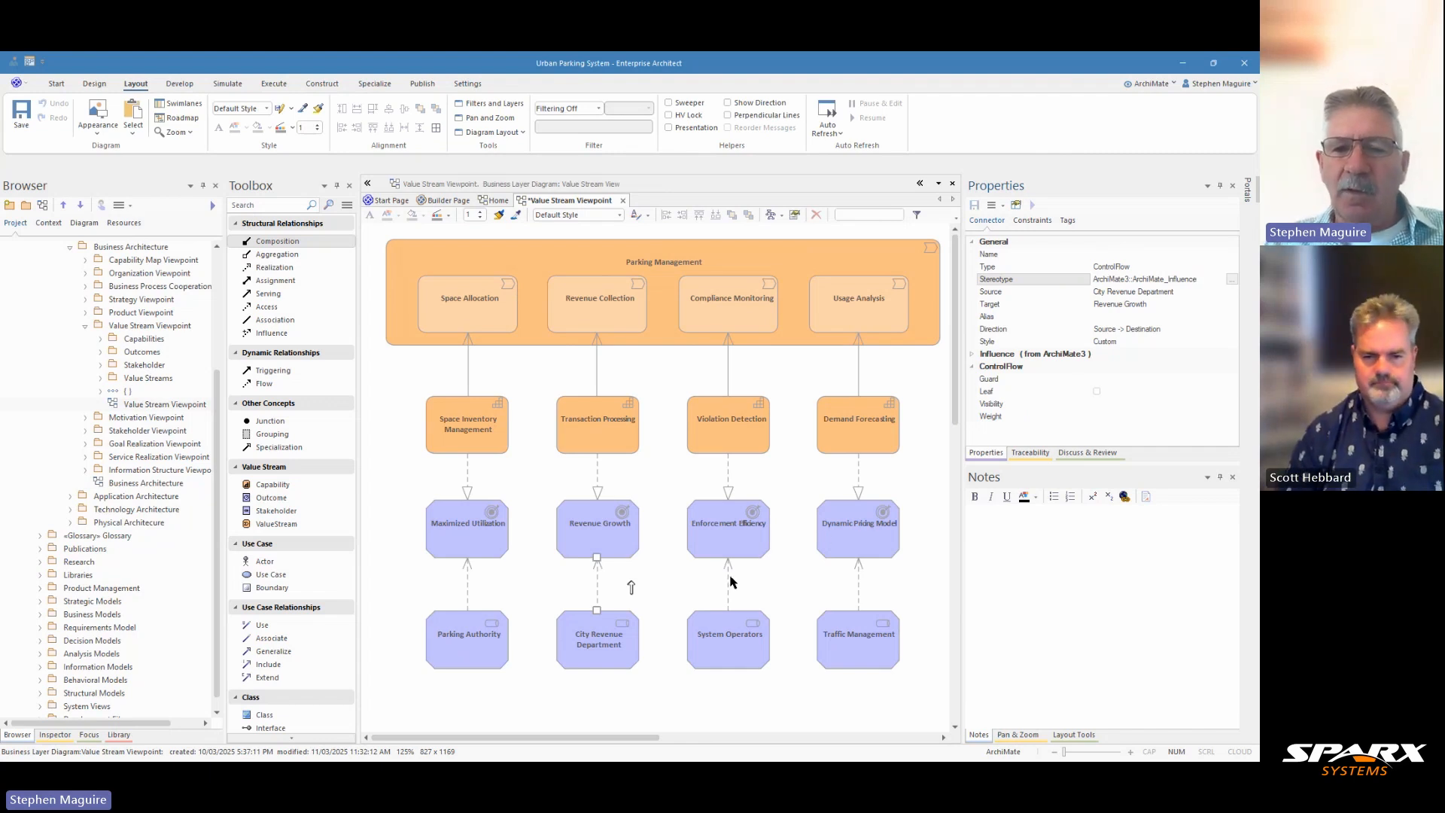
# Connect City Revenue Department to Dynamic Pricing Model with an Influences relationship
pyautogui.click(663, 582)
pyautogui.click(597, 640)
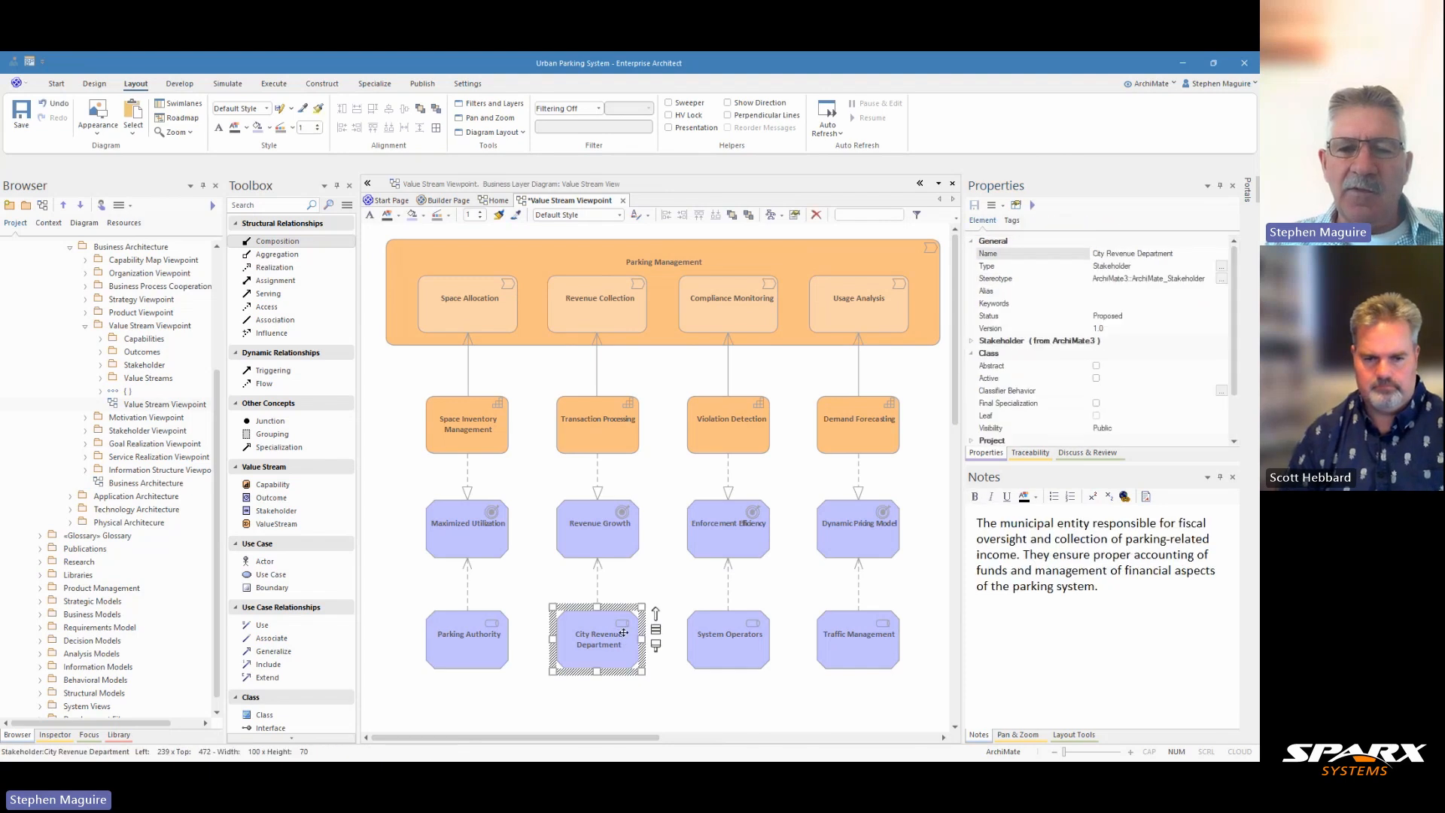
pyautogui.moveTo(649, 610); pyautogui.dragTo(833, 540)
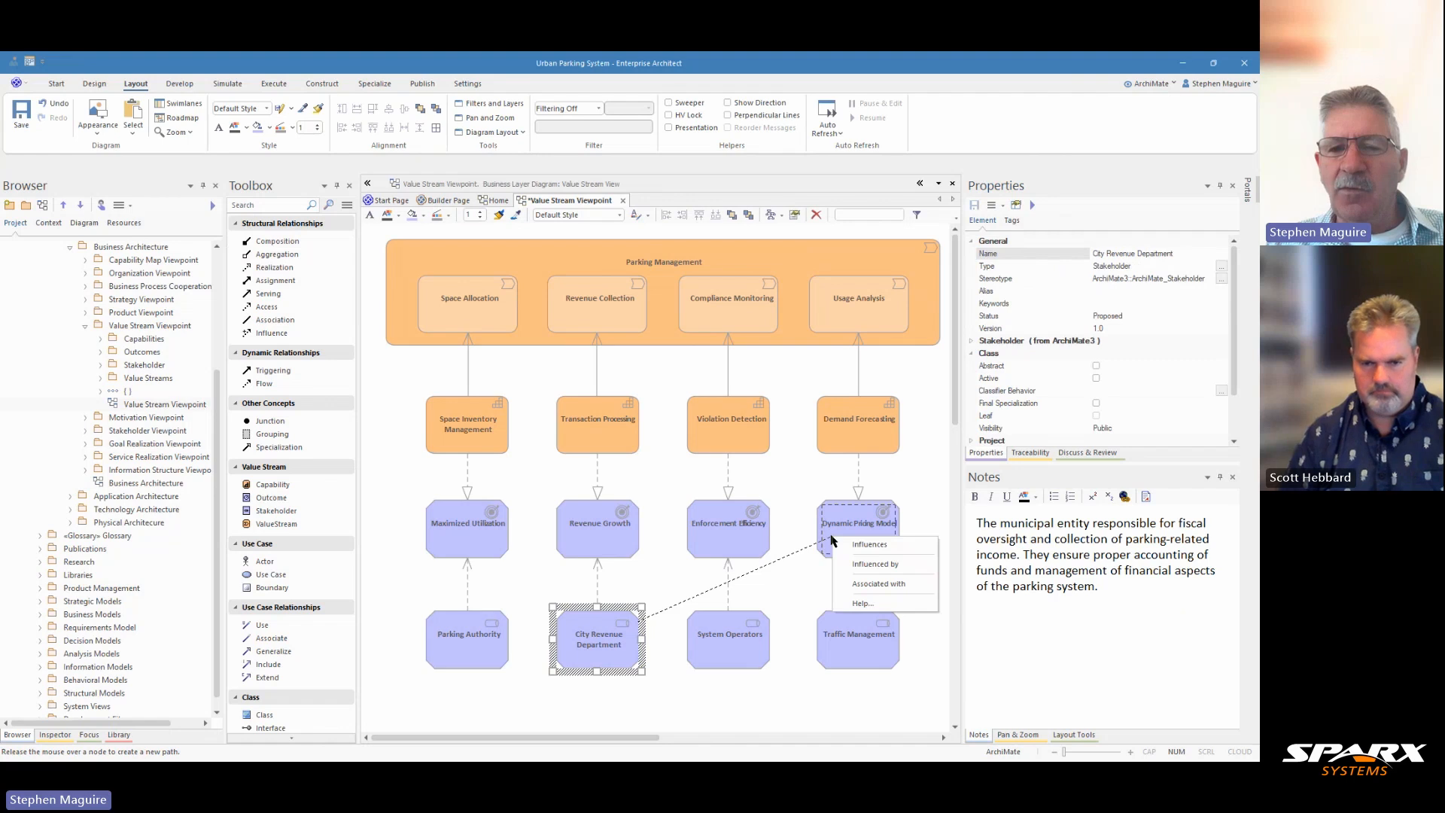
pyautogui.click(878, 549)
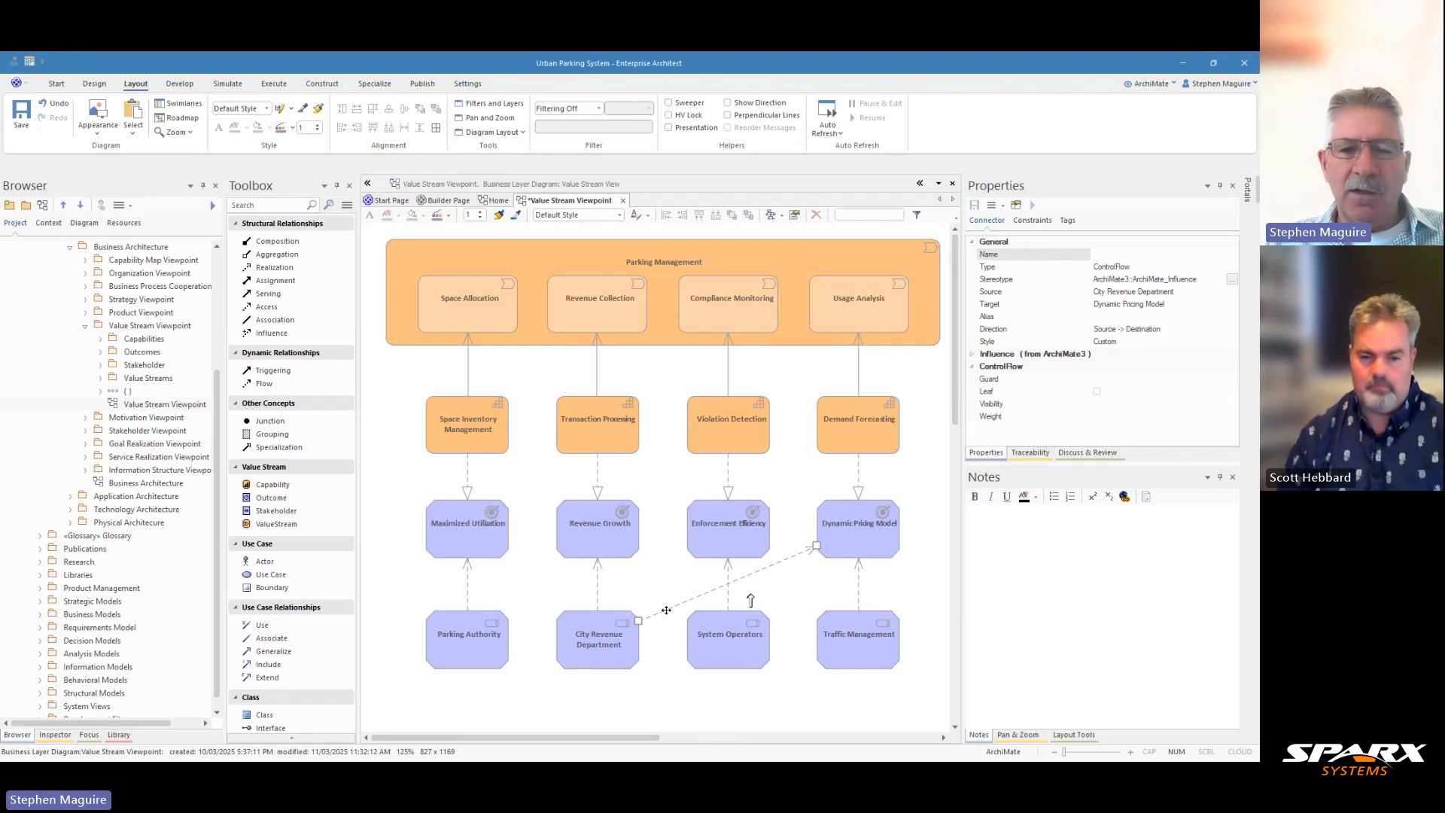
# Reroute the new Influences connector with bend points so it runs horizontally between the outcomes and stakeholders
pyautogui.moveTo(673, 608); pyautogui.dragTo(616, 599)
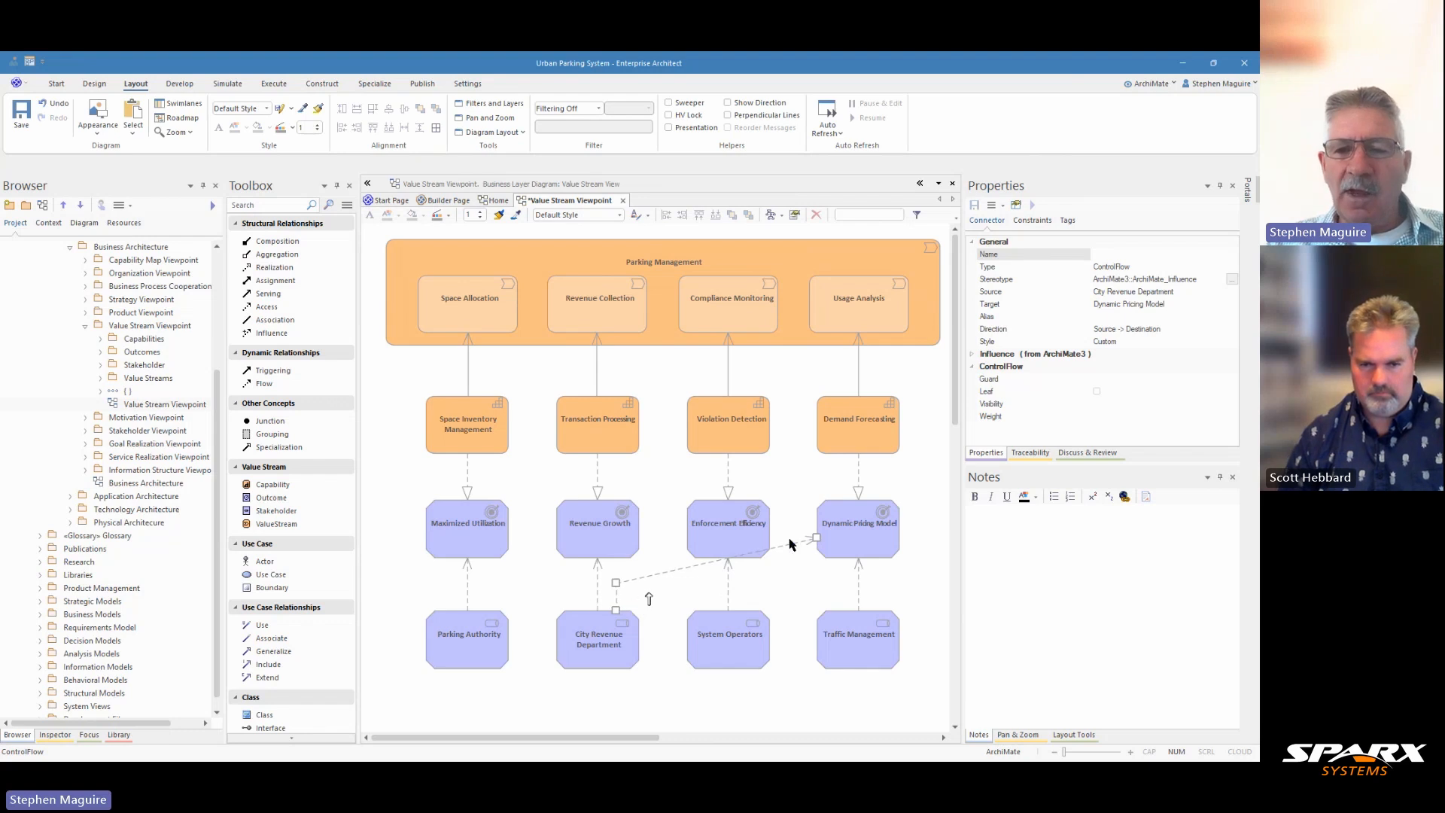
pyautogui.moveTo(790, 543); pyautogui.dragTo(843, 573)
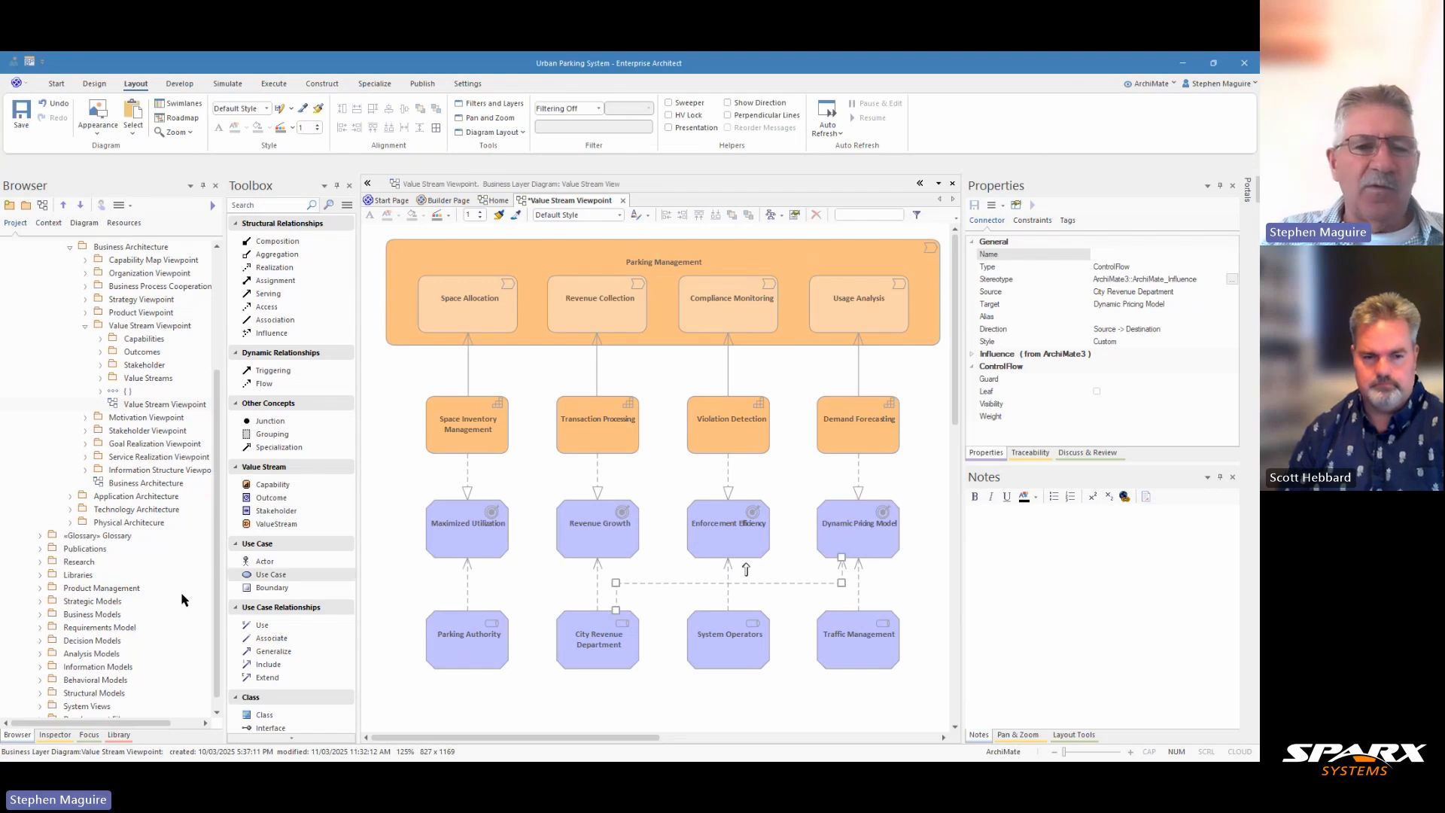
# Add the ArchiMate Connector Legend from the Libraries' Legends folder to the diagram below the Diagram Overview note
pyautogui.scroll(-1, 106, 512)
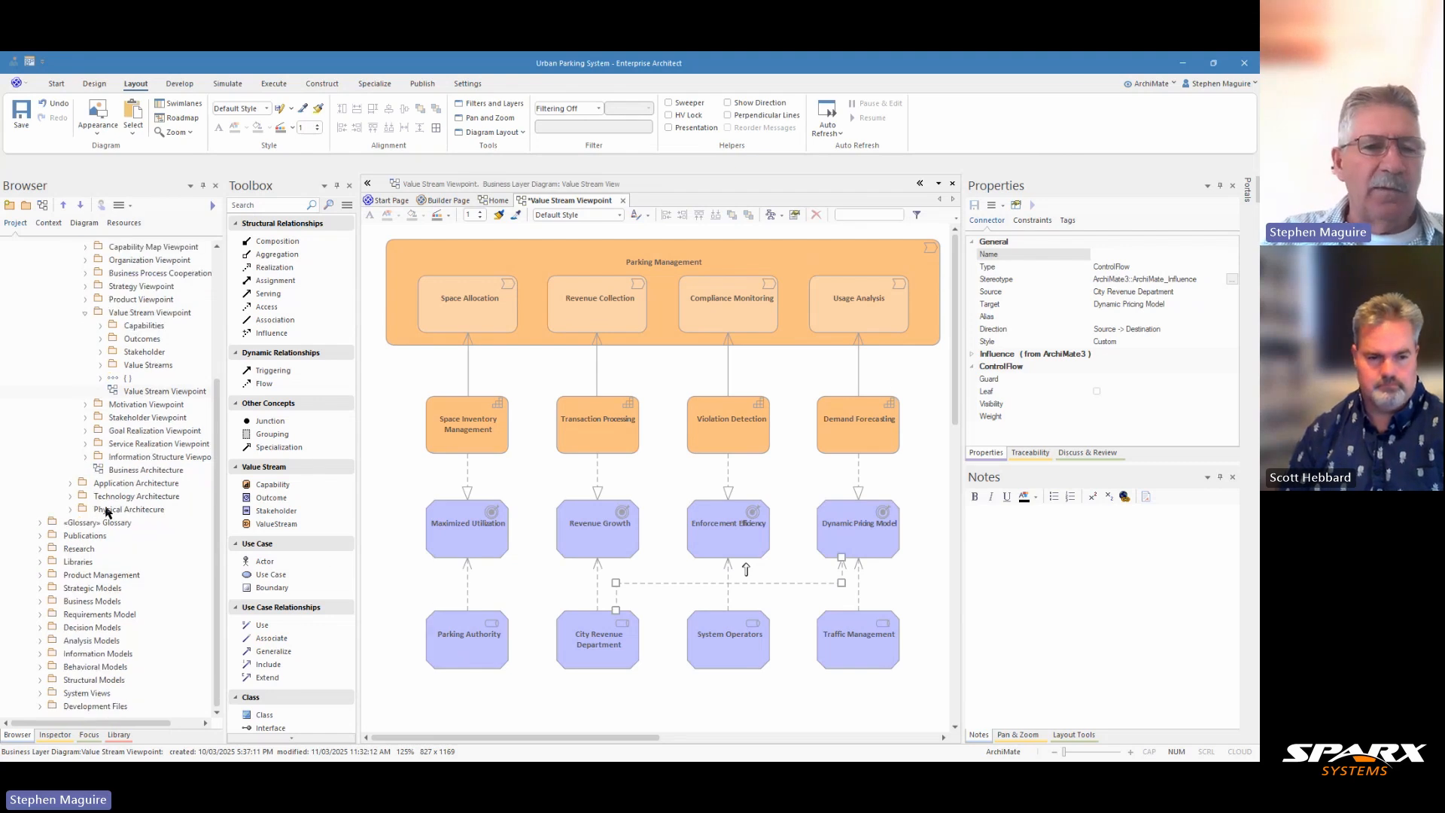
pyautogui.click(41, 562)
pyautogui.click(55, 602)
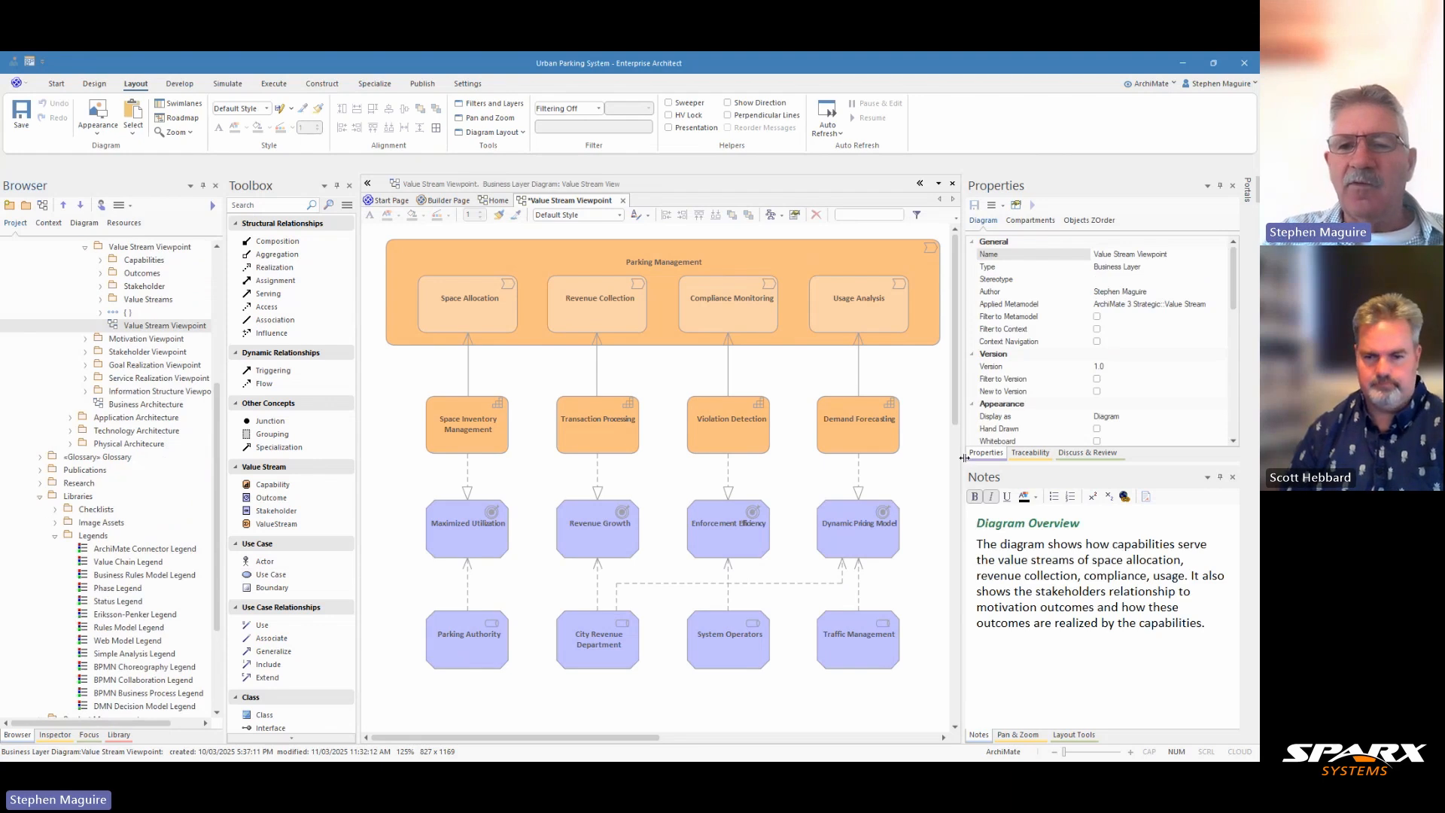
pyautogui.moveTo(965, 451); pyautogui.dragTo(1116, 432)
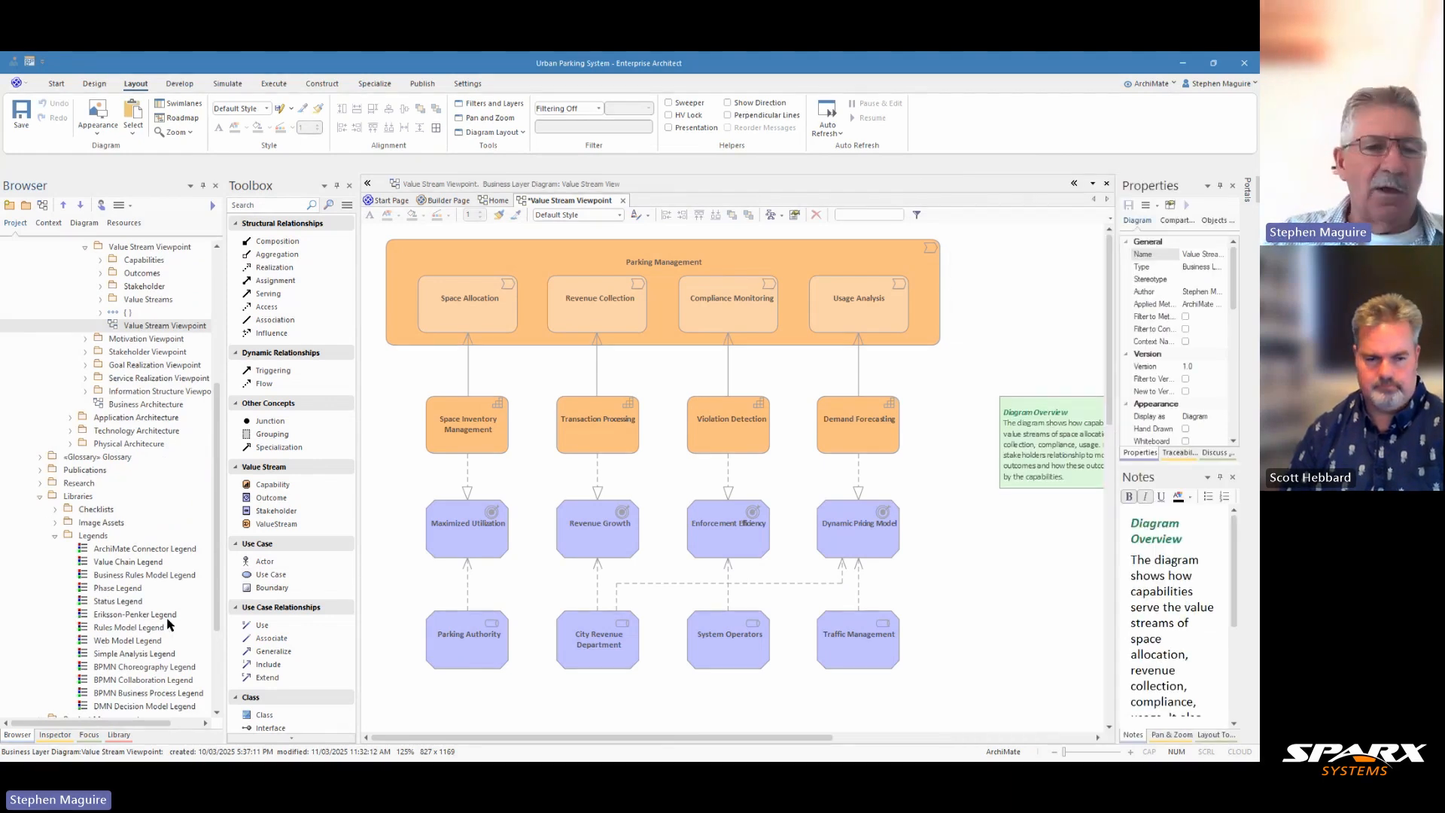
pyautogui.click(125, 552)
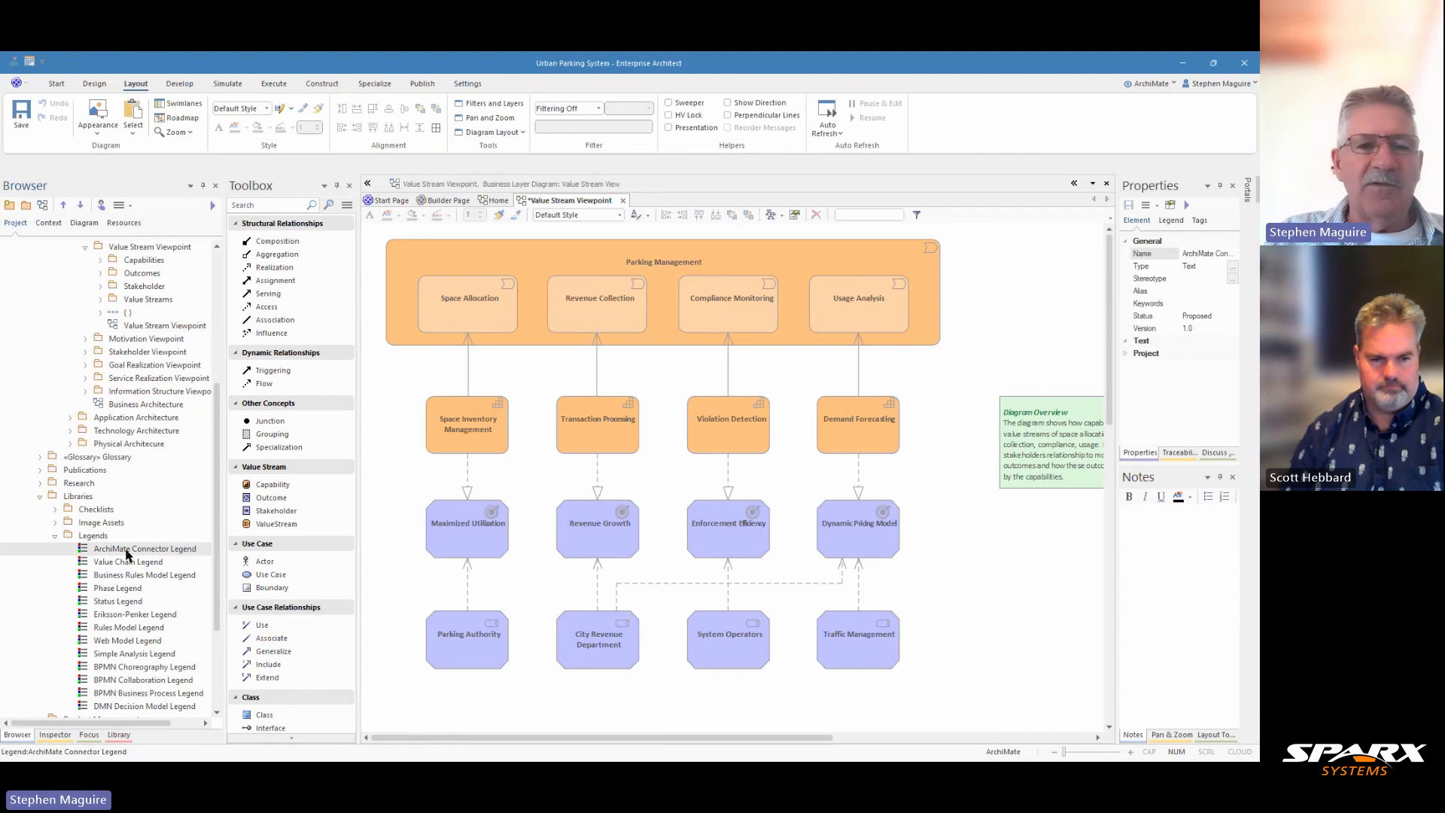
pyautogui.moveTo(126, 551); pyautogui.dragTo(1038, 522)
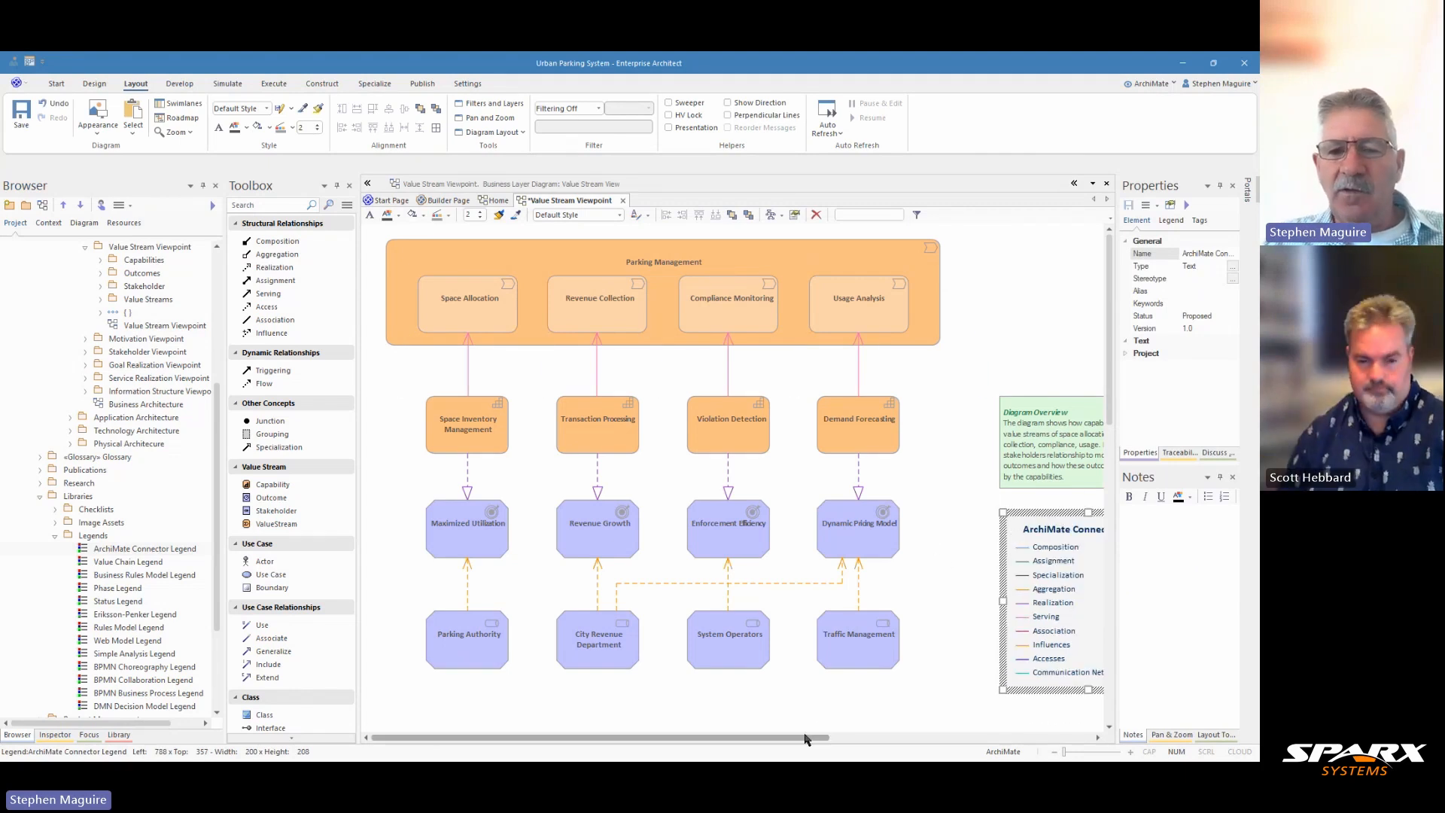
pyautogui.moveTo(803, 738); pyautogui.dragTo(831, 741)
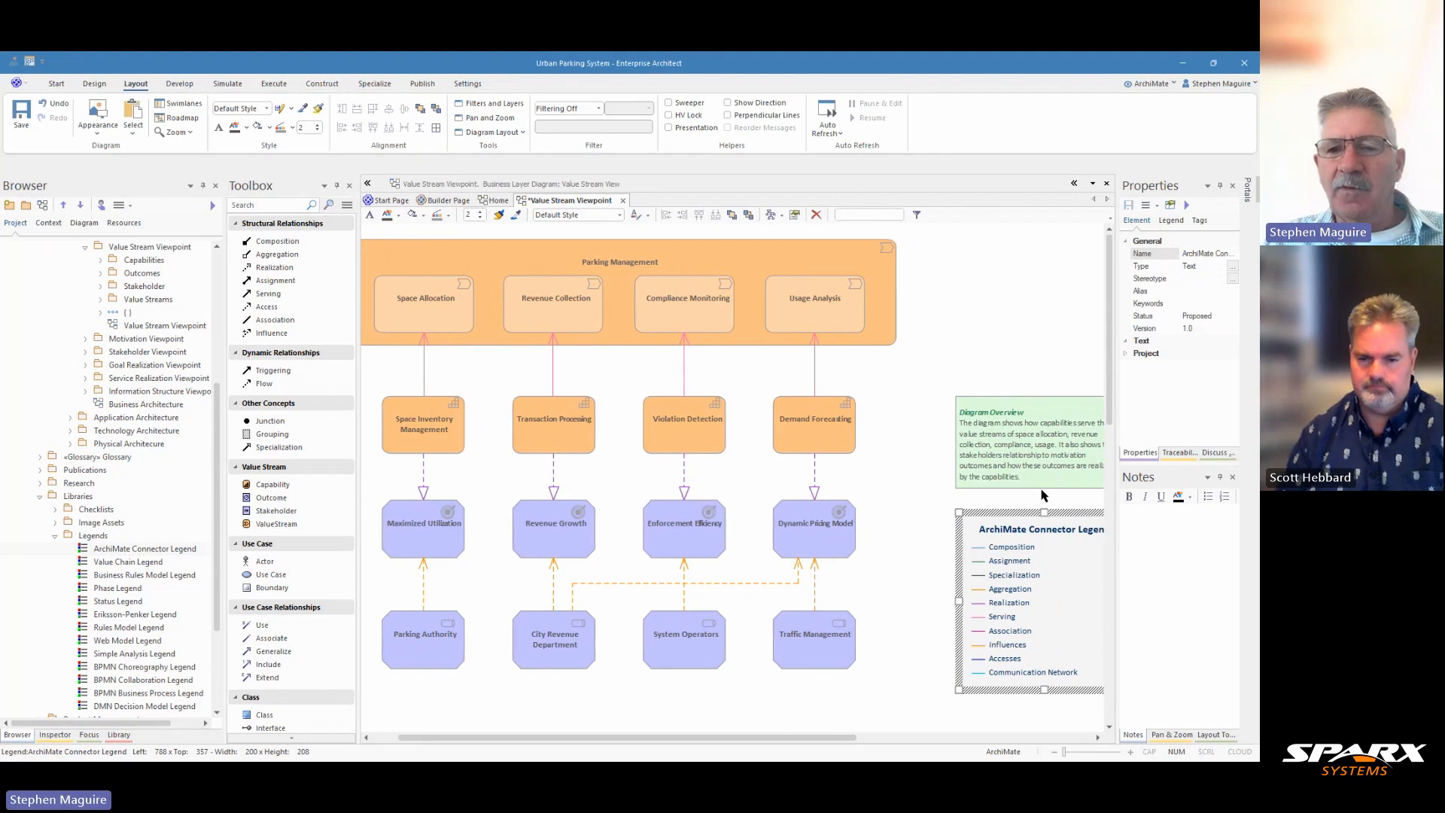